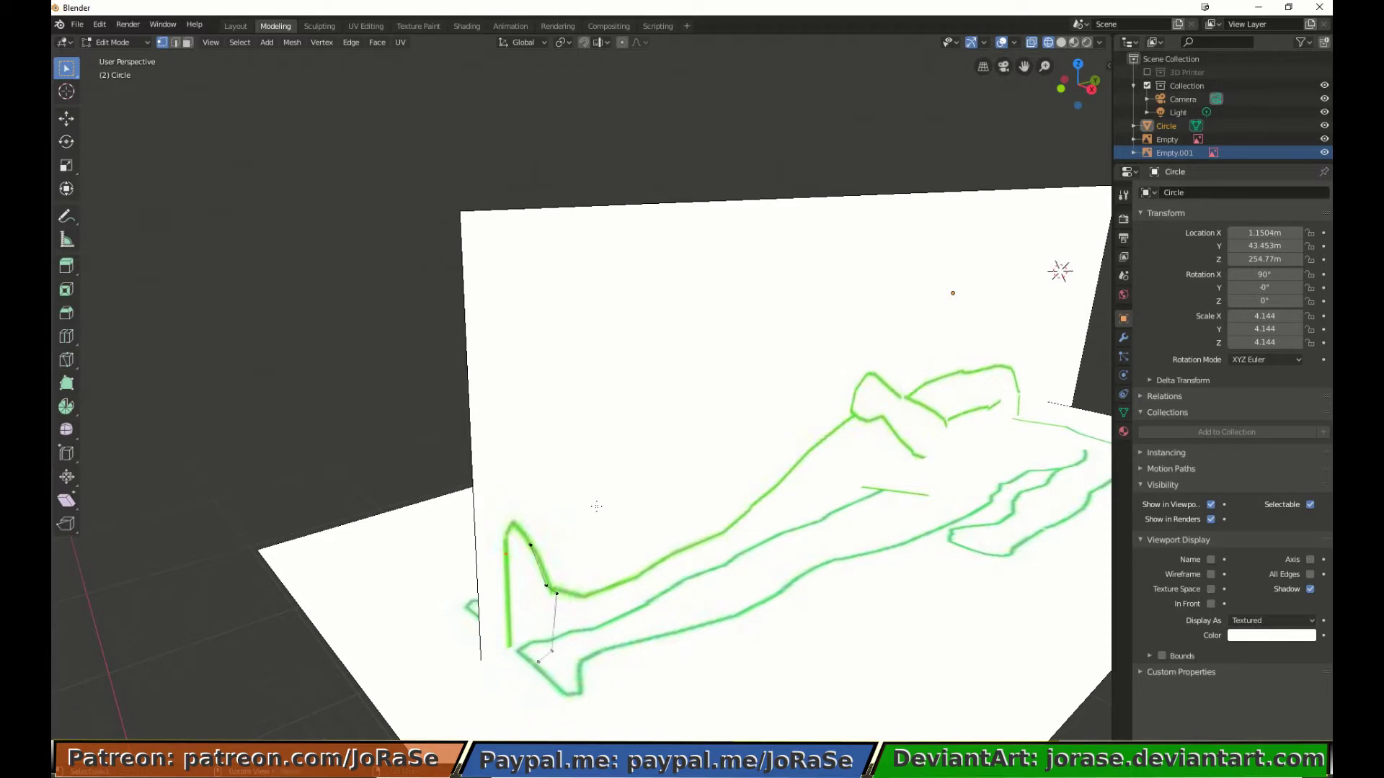
# Step: Merge the paired vertices on the upper part of the foot at their centers
pyautogui.press('m')
pyautogui.click(593, 510)
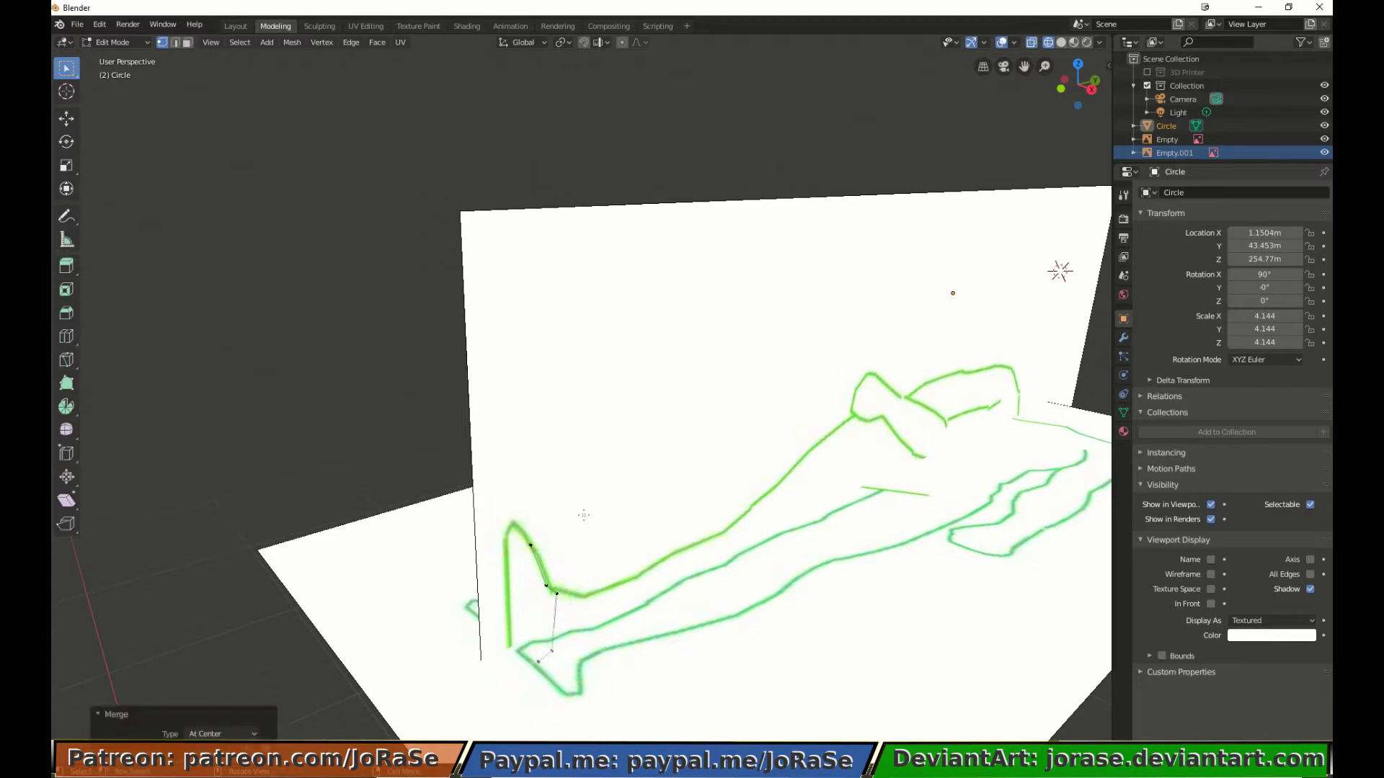
pyautogui.press('b')
pyautogui.moveTo(524, 510); pyautogui.dragTo(558, 558)
pyautogui.press('m')
pyautogui.click(566, 554)
pyautogui.hotkey('ctrl', 'z')
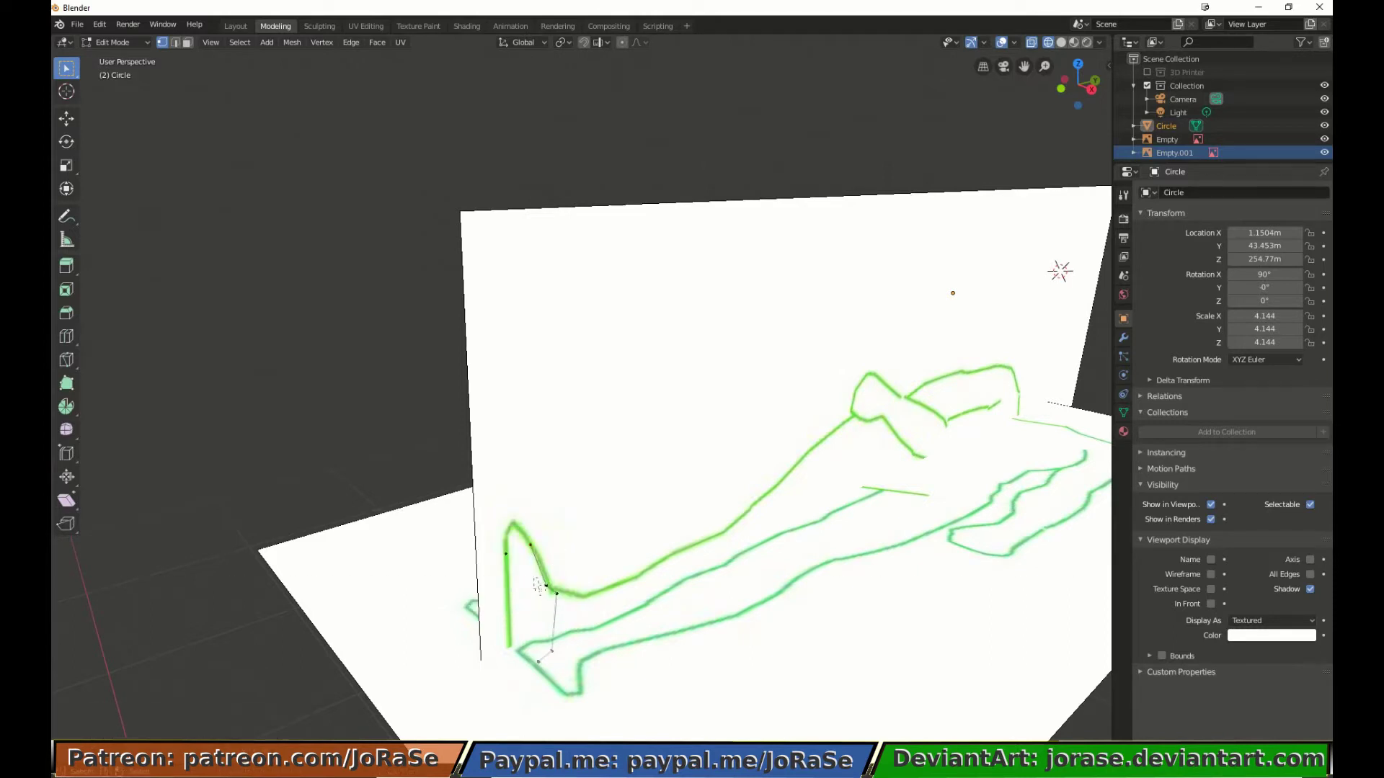
pyautogui.press('m')
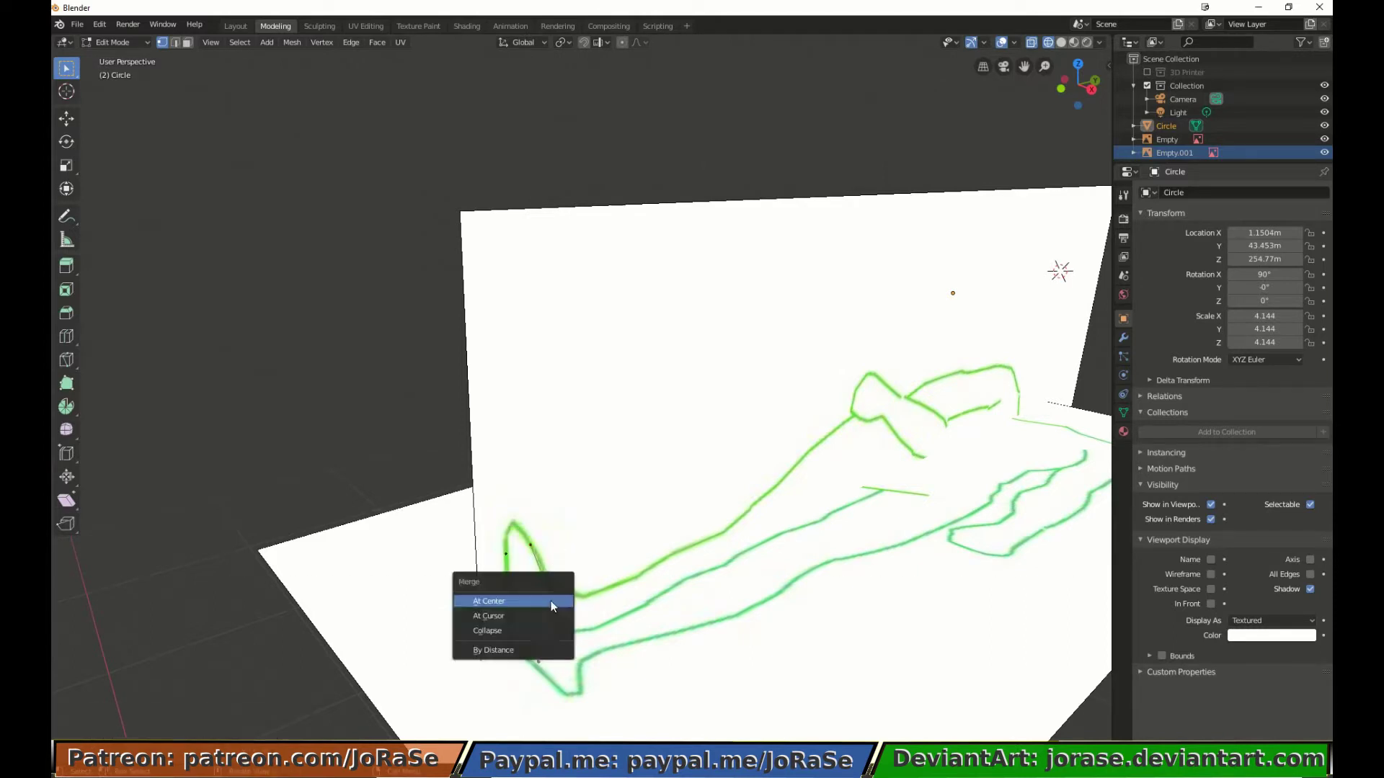
pyautogui.click(550, 597)
pyautogui.hotkey('ctrl', 'z')
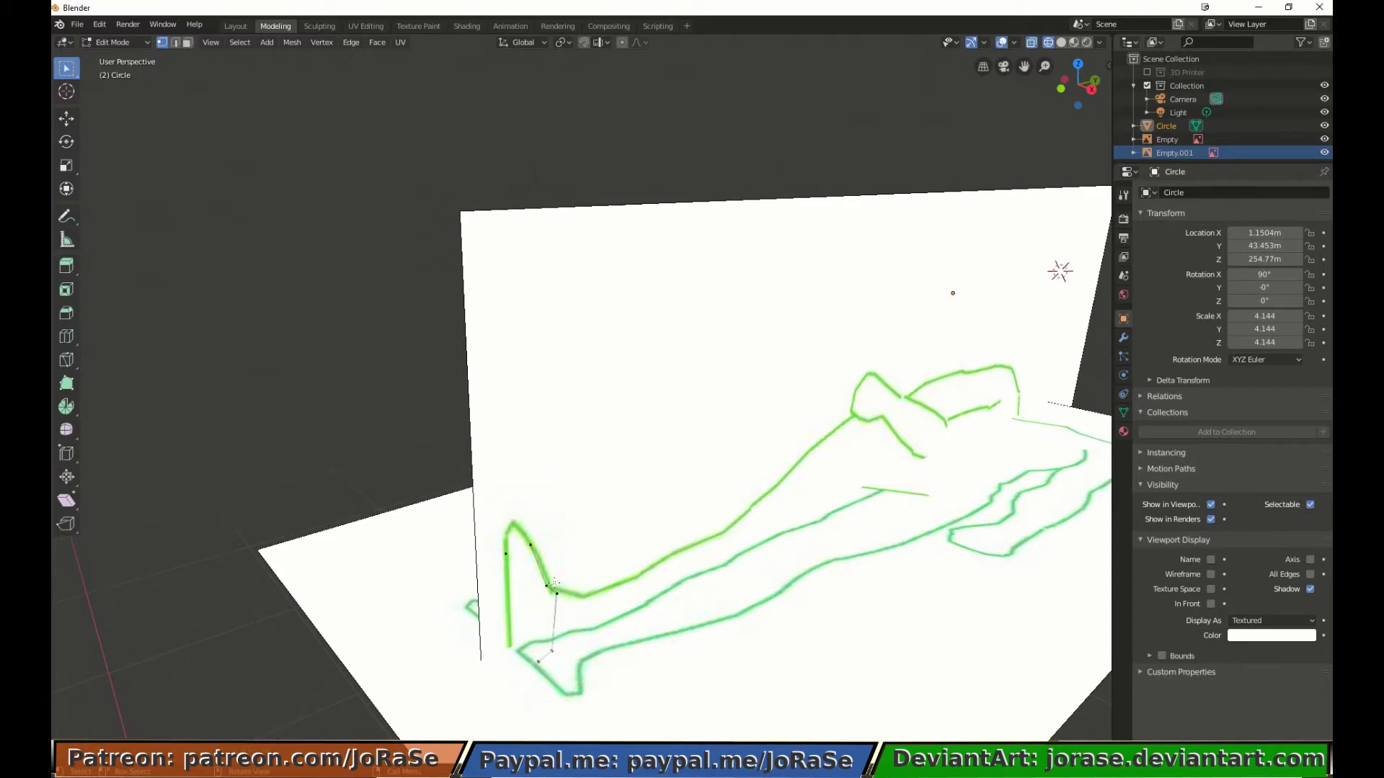
# Step: Merge the remaining paired vertices around the ankle and heel at their centers
pyautogui.click(561, 600)
pyautogui.press('m')
pyautogui.click(556, 612)
pyautogui.hotkey('ctrl', 'z')
pyautogui.press('m')
pyautogui.click(581, 668)
pyautogui.hotkey('ctrl', 'z')
pyautogui.press('m')
pyautogui.click(565, 680)
pyautogui.hotkey('ctrl', 'z')
# Step: Reveal the hidden body mesh and delete the unwanted vertices near the tip of the foot
pyautogui.hotkey('alt', 'h')
pyautogui.click(582, 644)
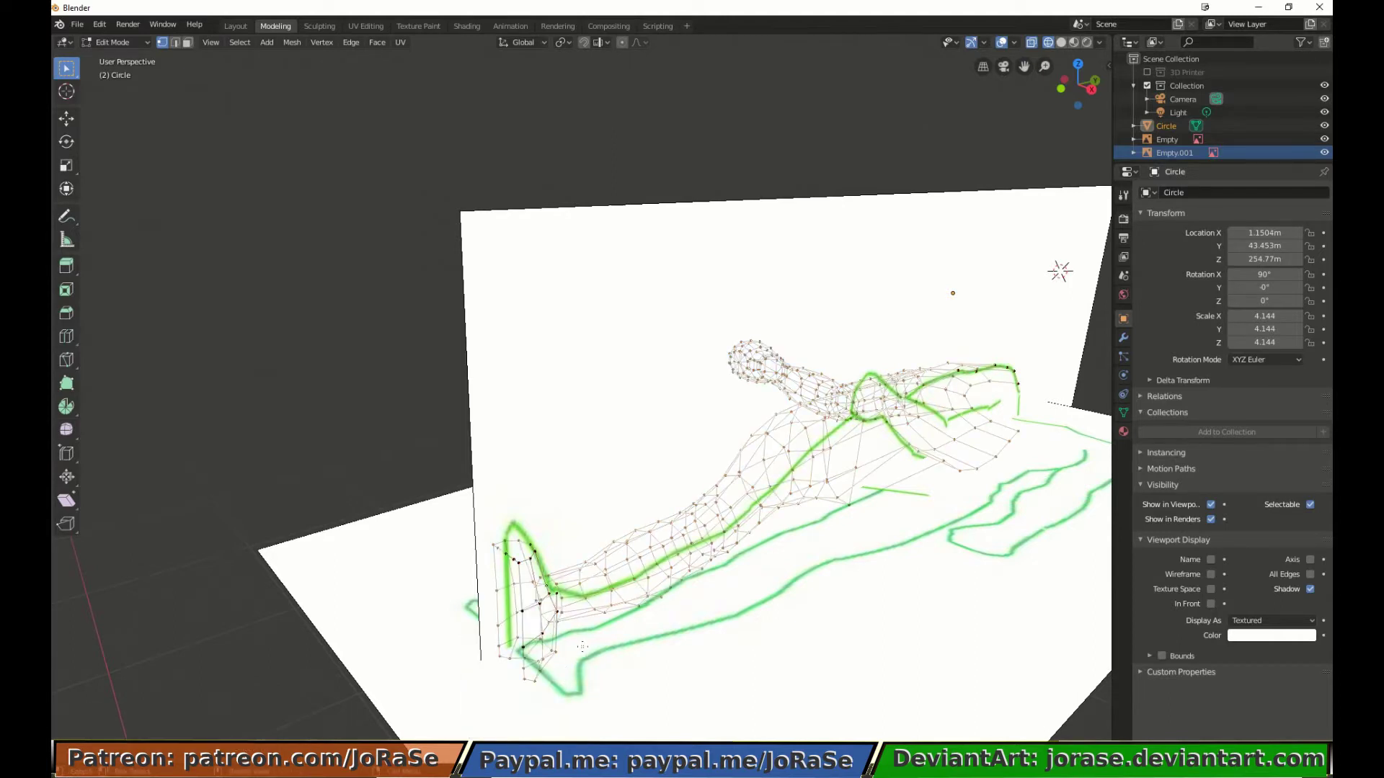
pyautogui.moveTo(582, 644); pyautogui.dragTo(487, 565, button='middle')
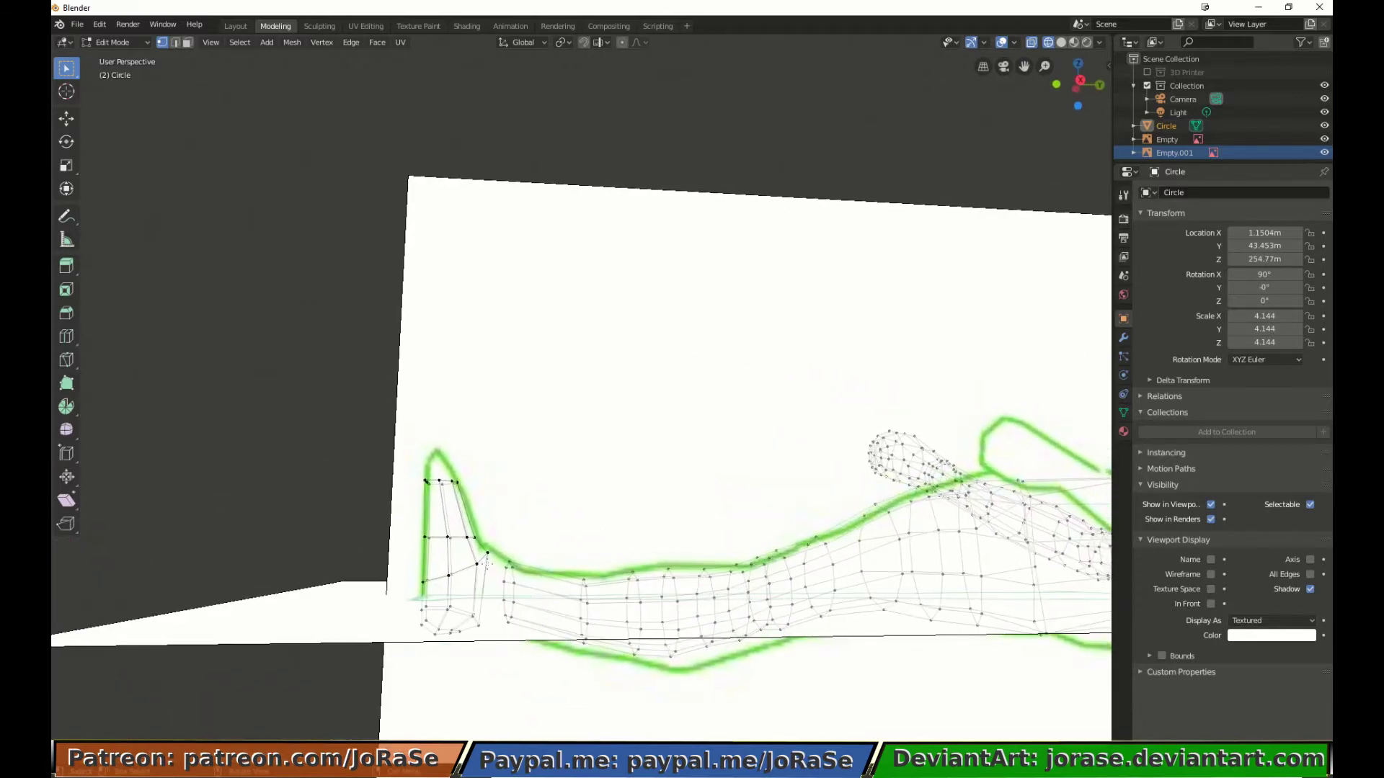
pyautogui.moveTo(410, 469); pyautogui.dragTo(495, 546, button='middle')
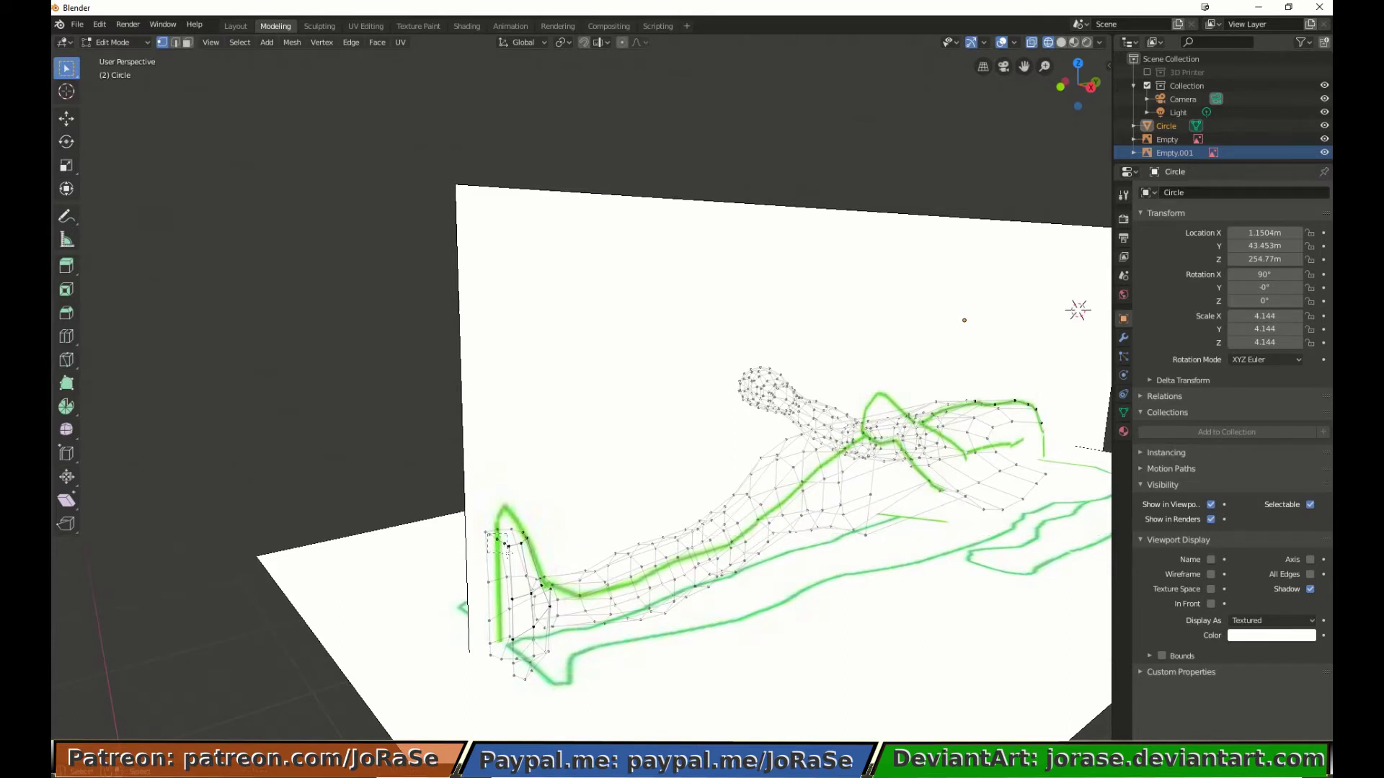
pyautogui.press('x')
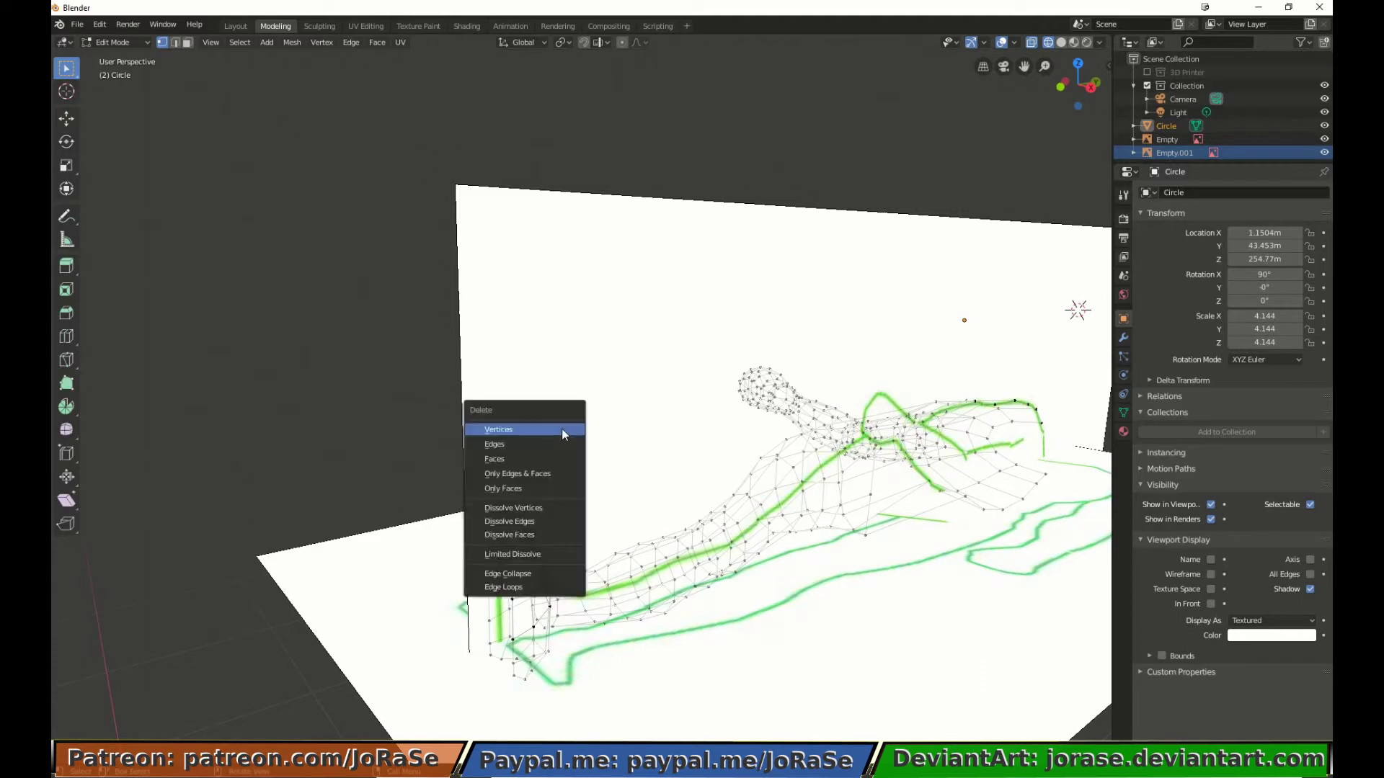
pyautogui.click(562, 429)
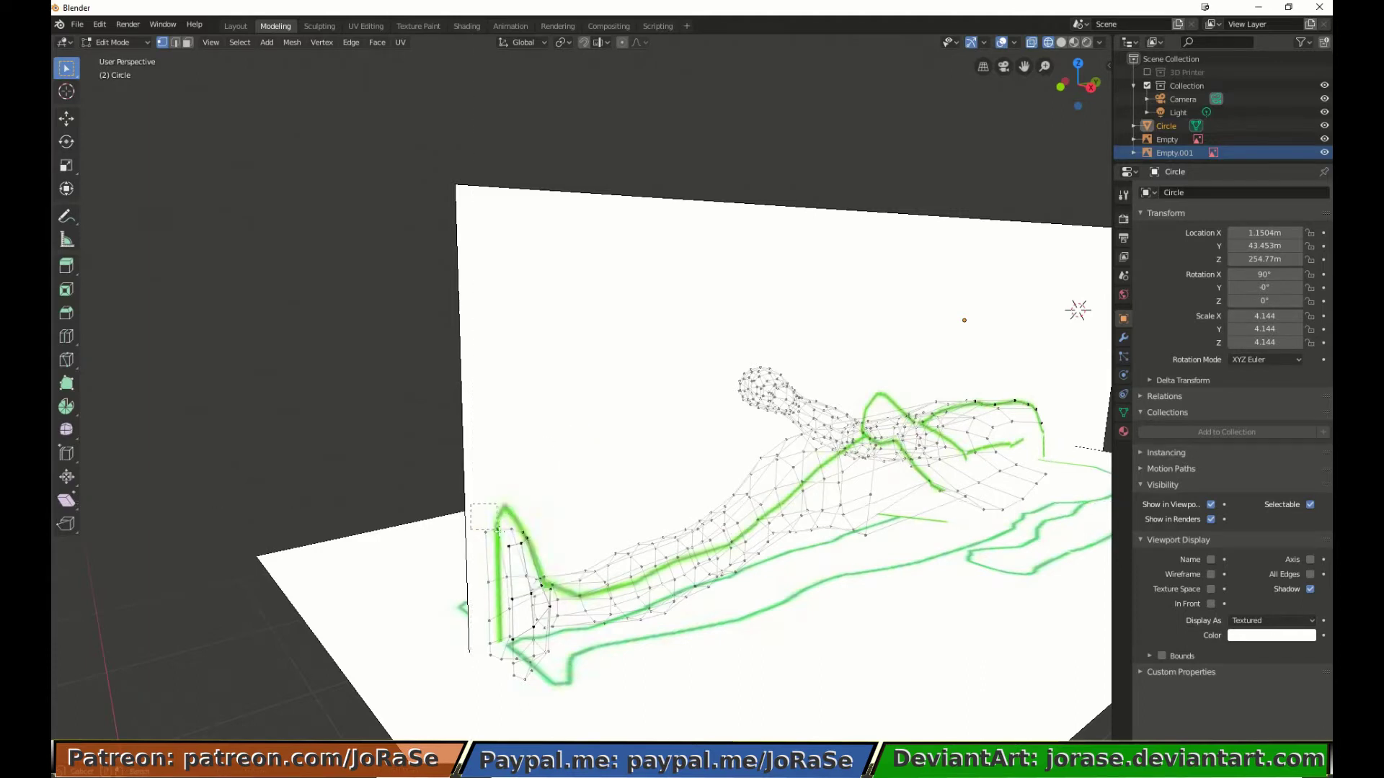
# Step: Extrude the toe end of the foot about 0.85 m upward along Z in the right orthographic view
pyautogui.click(531, 550)
pyautogui.press('KP_3')
pyautogui.press('g')
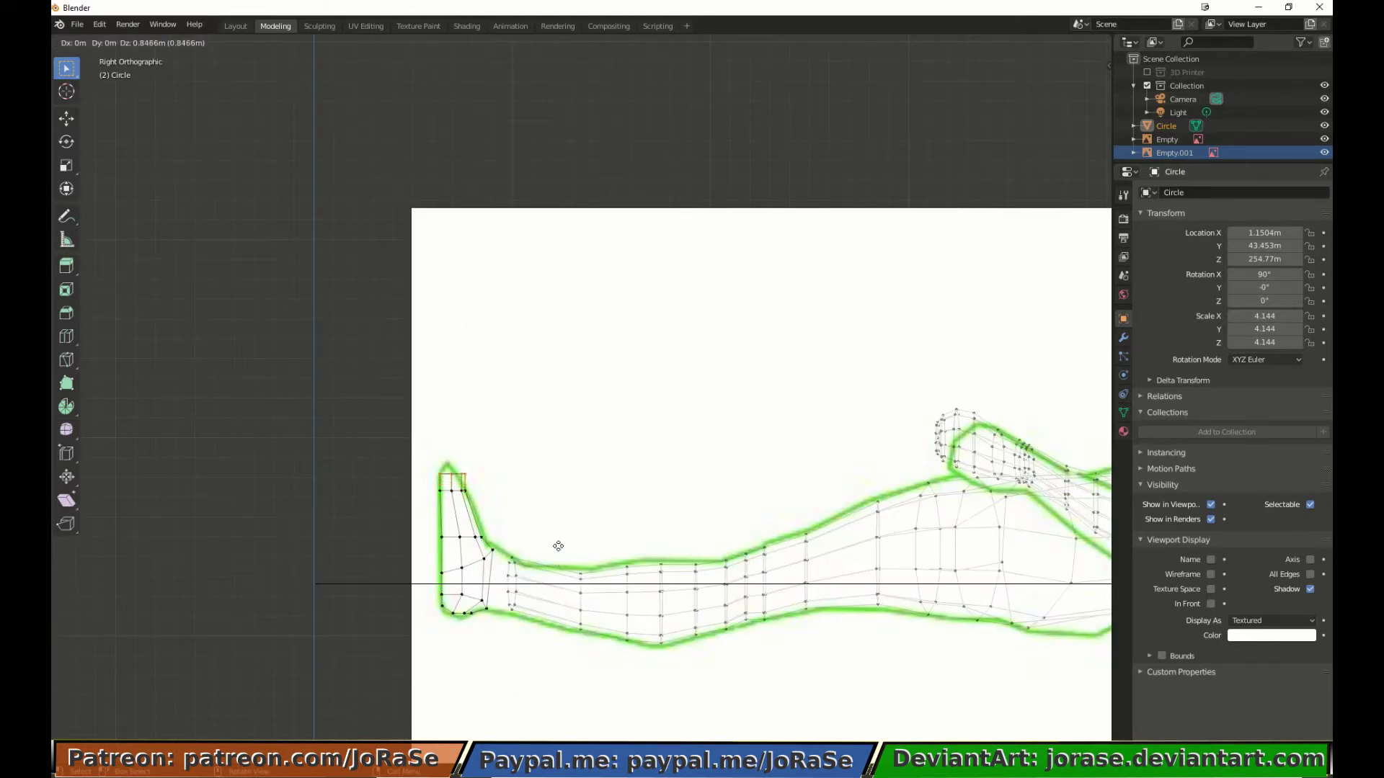
pyautogui.click(558, 547)
# Step: Scale the extruded toe ring to about 0.743 along Y and move it about -0.169 m along Y to fit the outline
pyautogui.press('s')
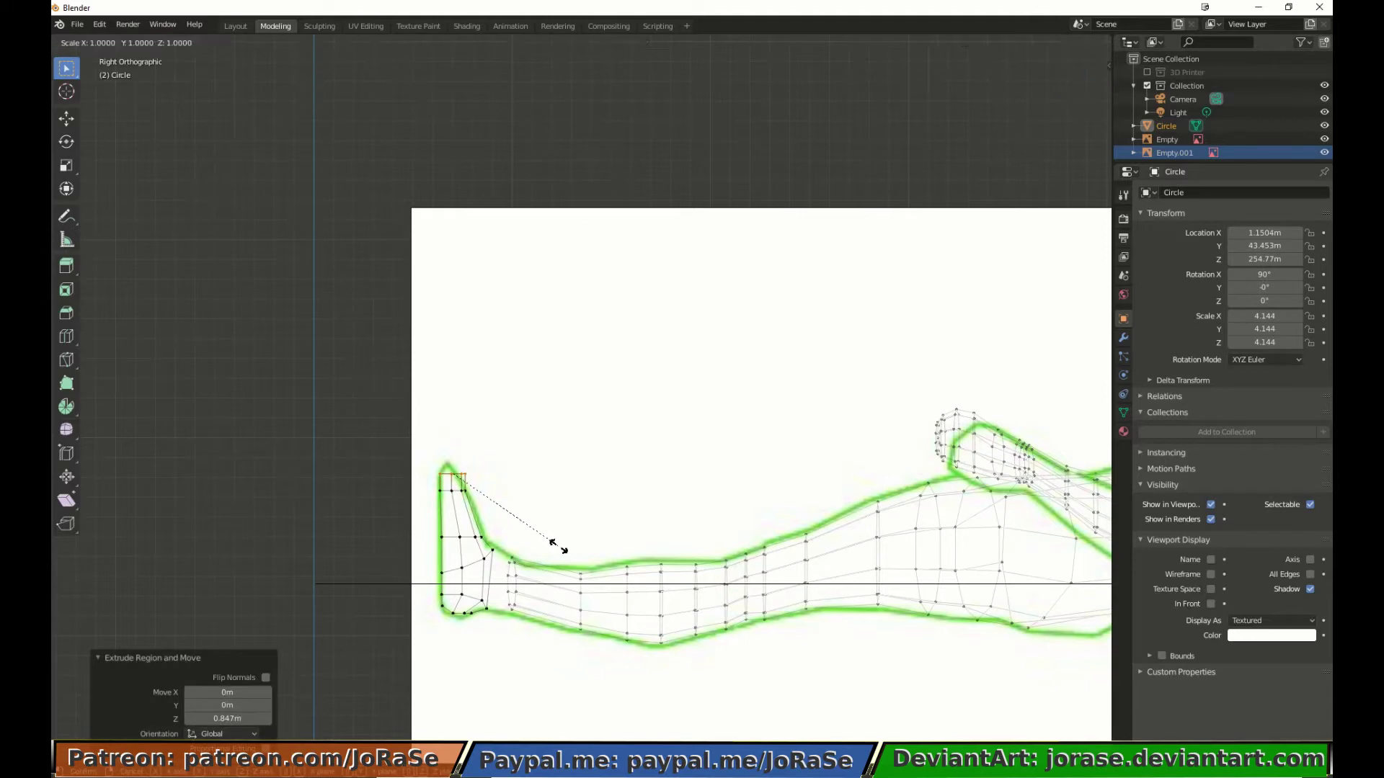
pyautogui.press('y')
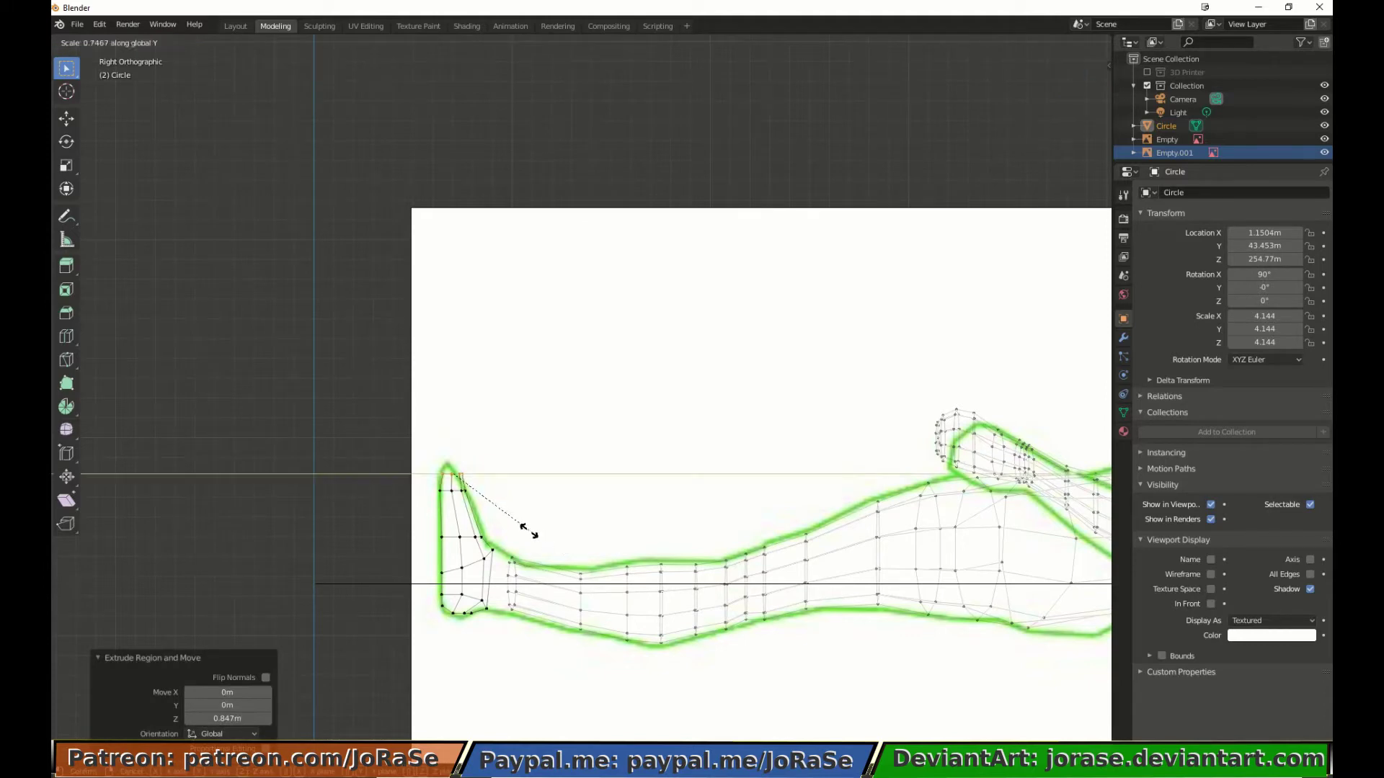
pyautogui.click(529, 532)
pyautogui.press('g')
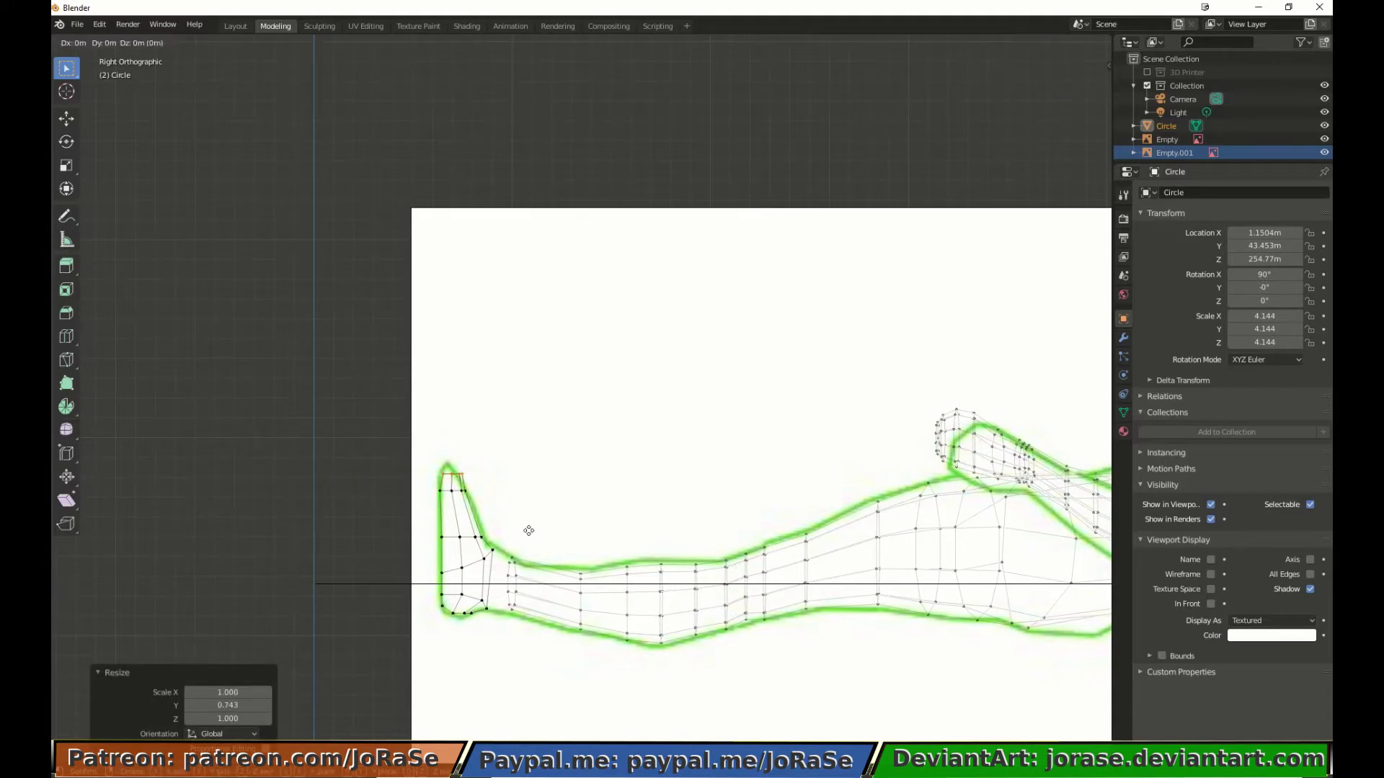
pyautogui.press('x')
pyautogui.press('y')
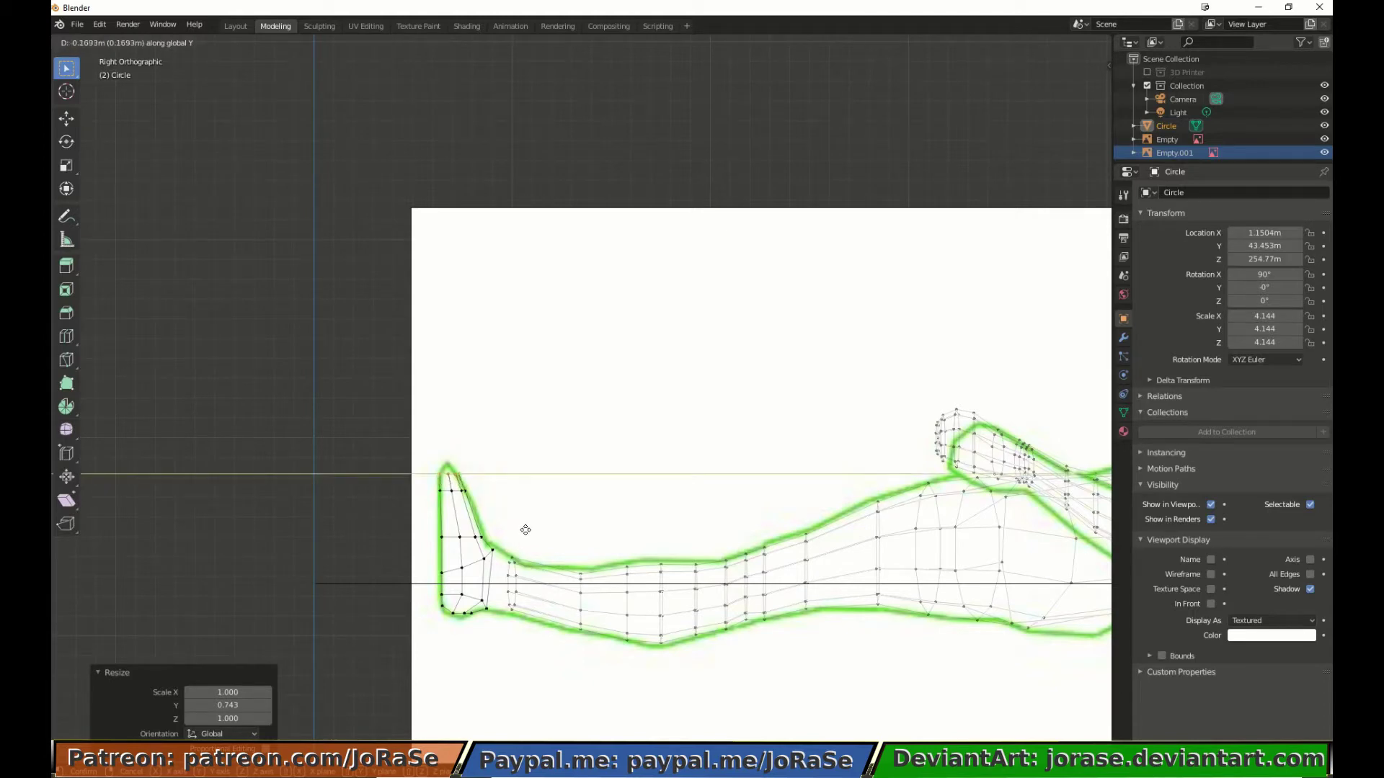
pyautogui.click(525, 529)
# Step: Extrude the toe ring again and raise the new ring about 0.41 m along Z
pyautogui.press('e')
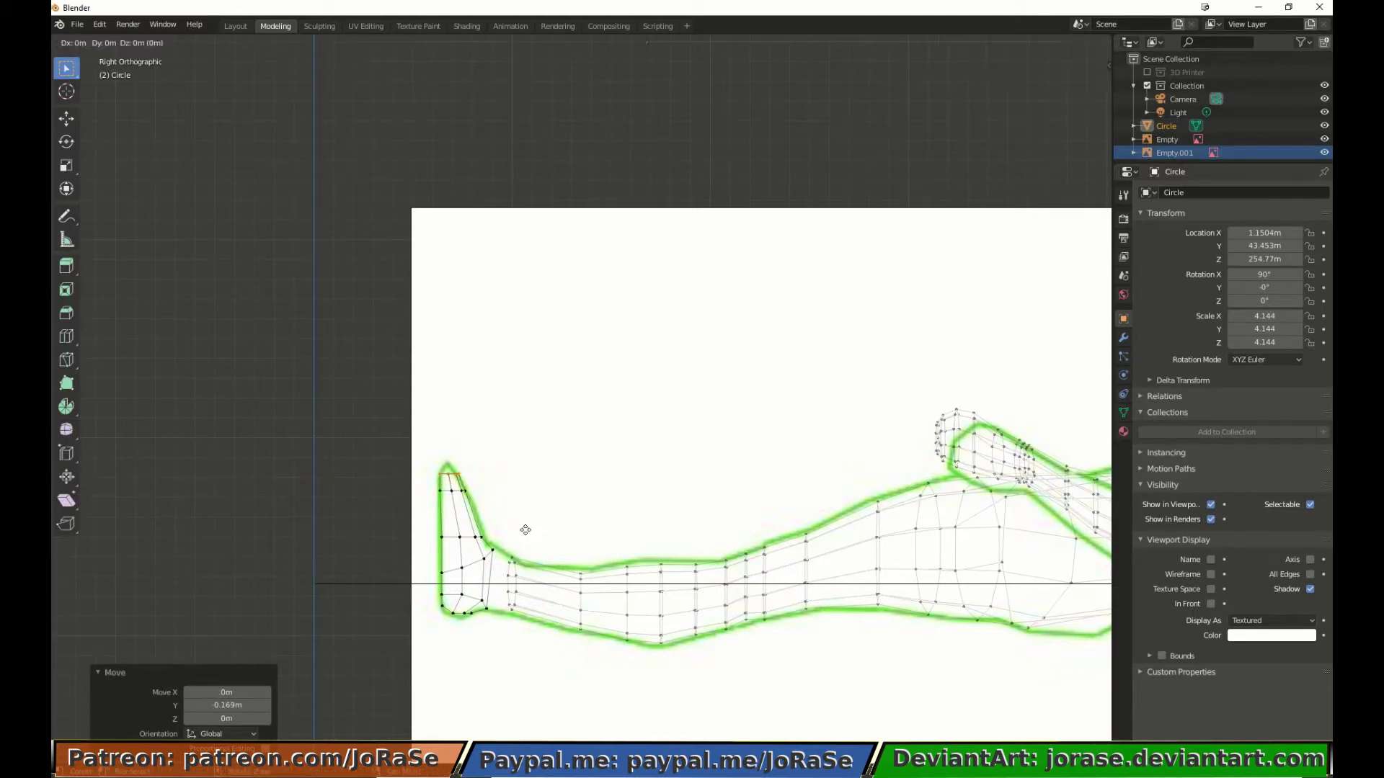
pyautogui.rightClick(526, 531)
pyautogui.press('g')
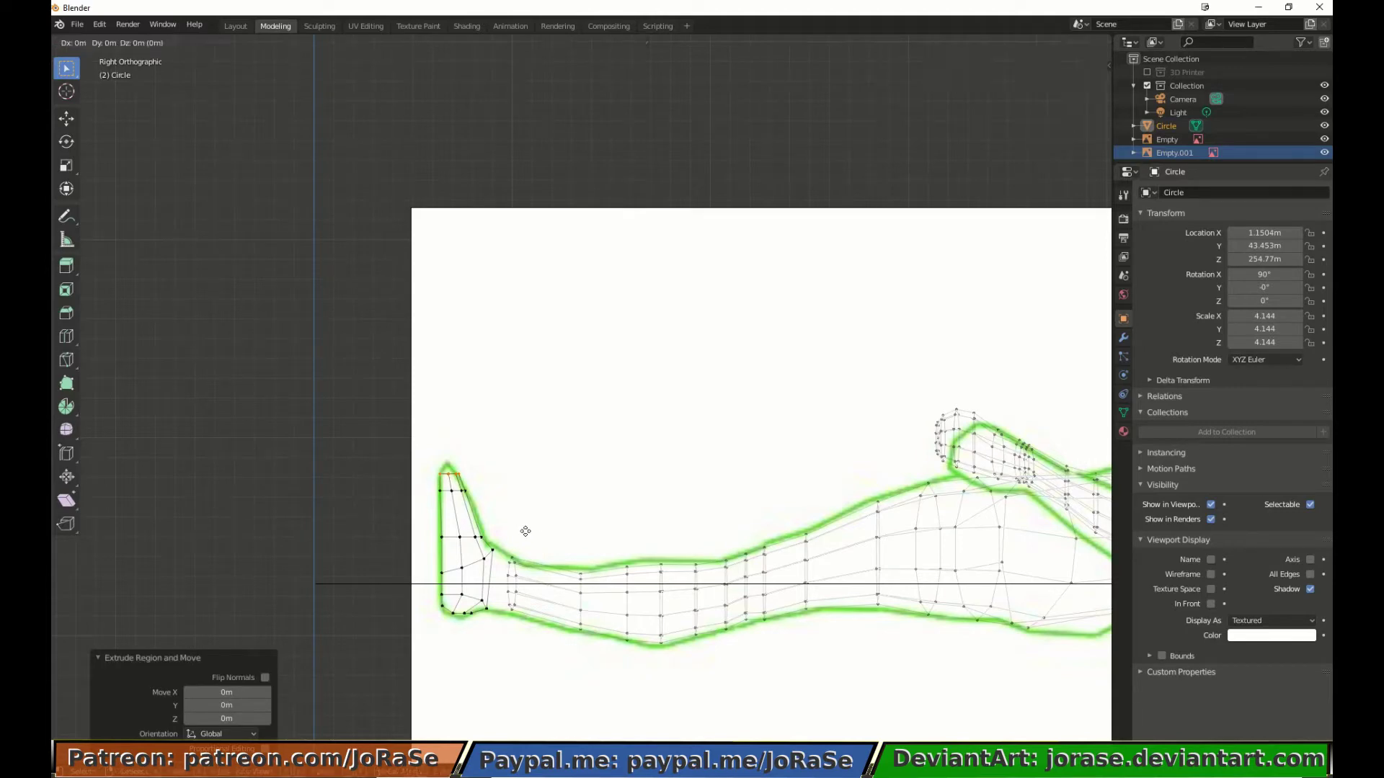
pyautogui.click(525, 523)
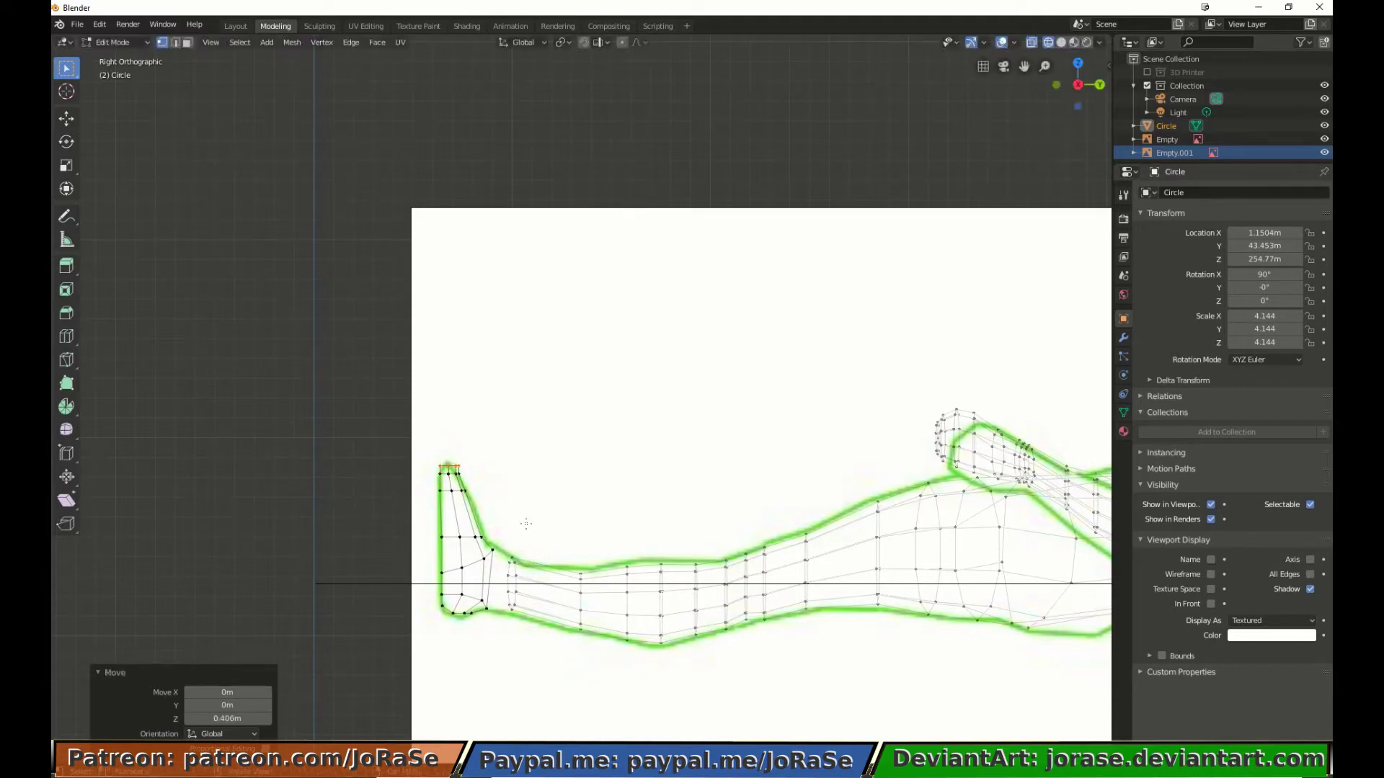
# Step: Scale the new toe ring to about 0.516 along Y and shift it about -0.068 m along Y
pyautogui.press('s')
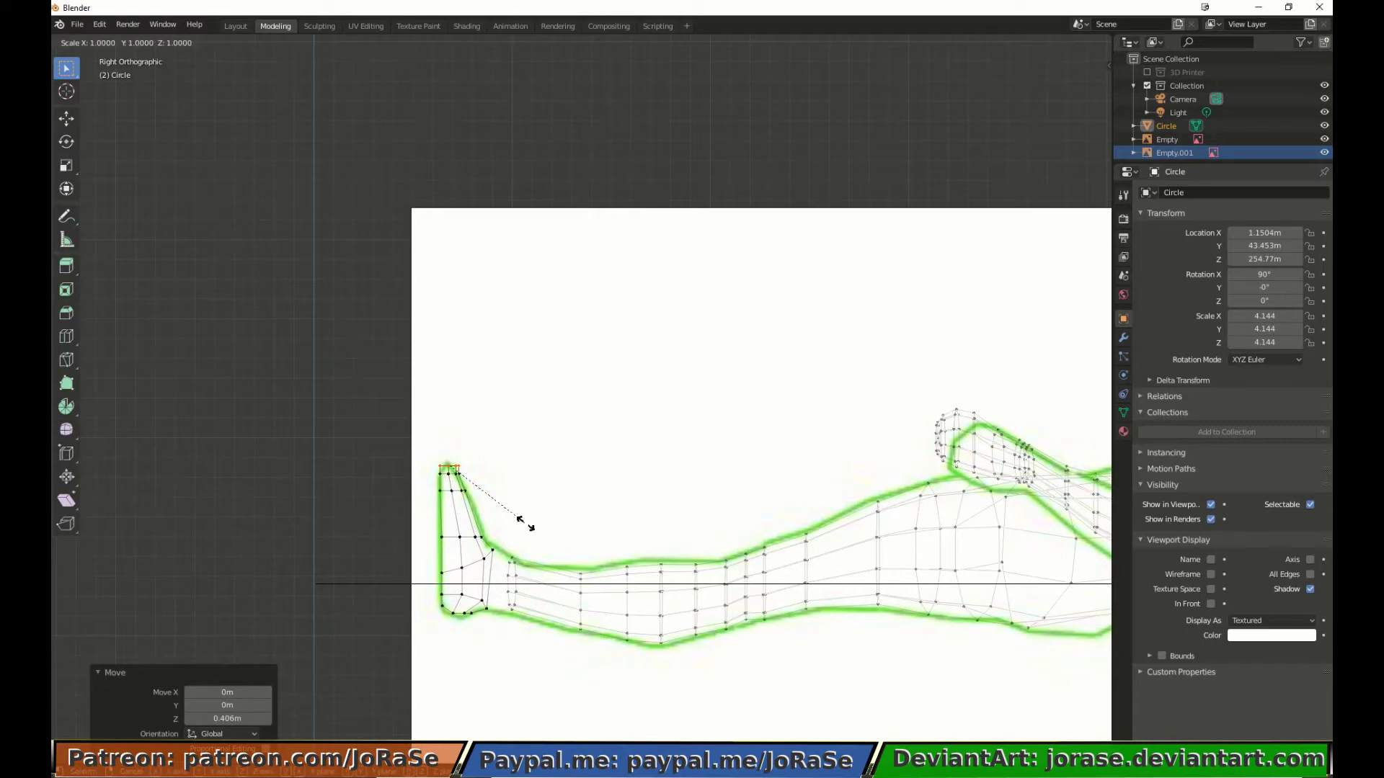
pyautogui.press('y')
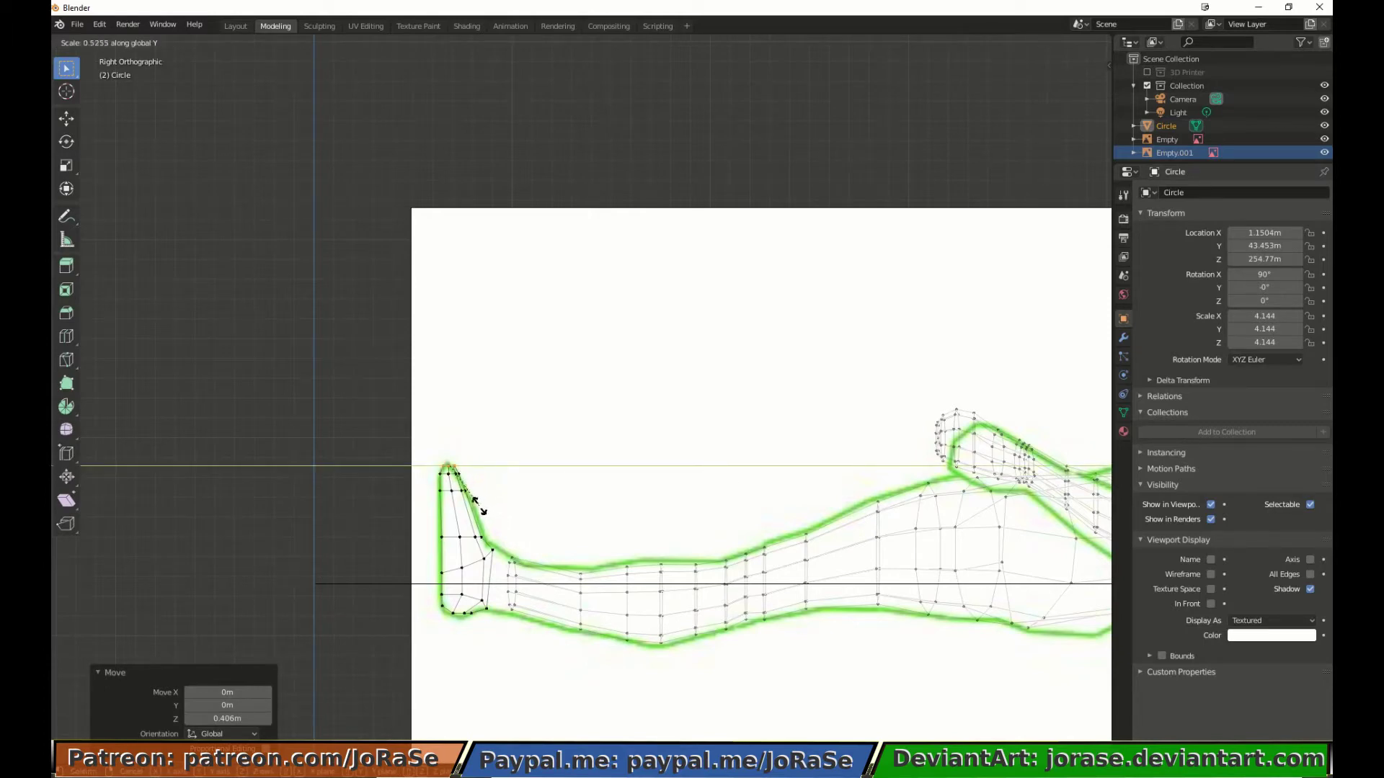
pyautogui.click(481, 512)
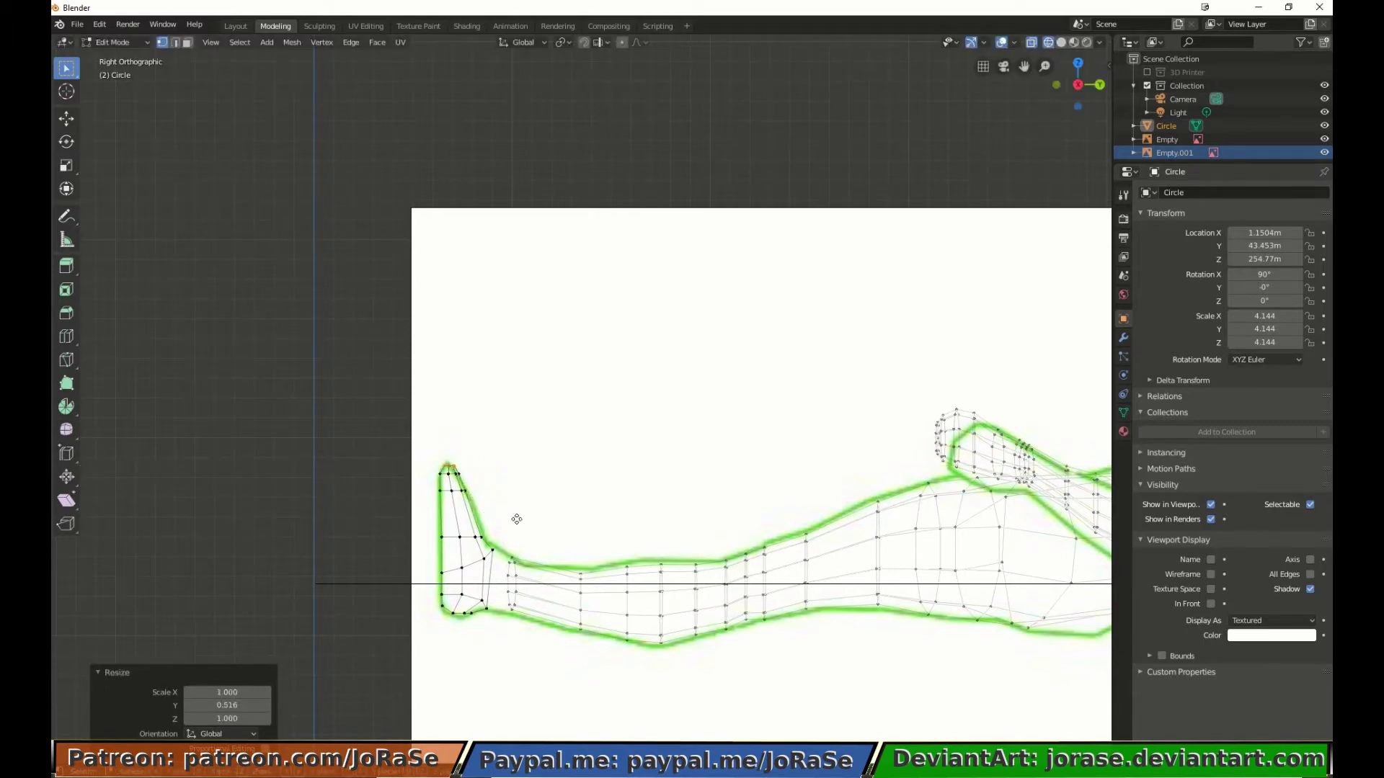
pyautogui.press('g')
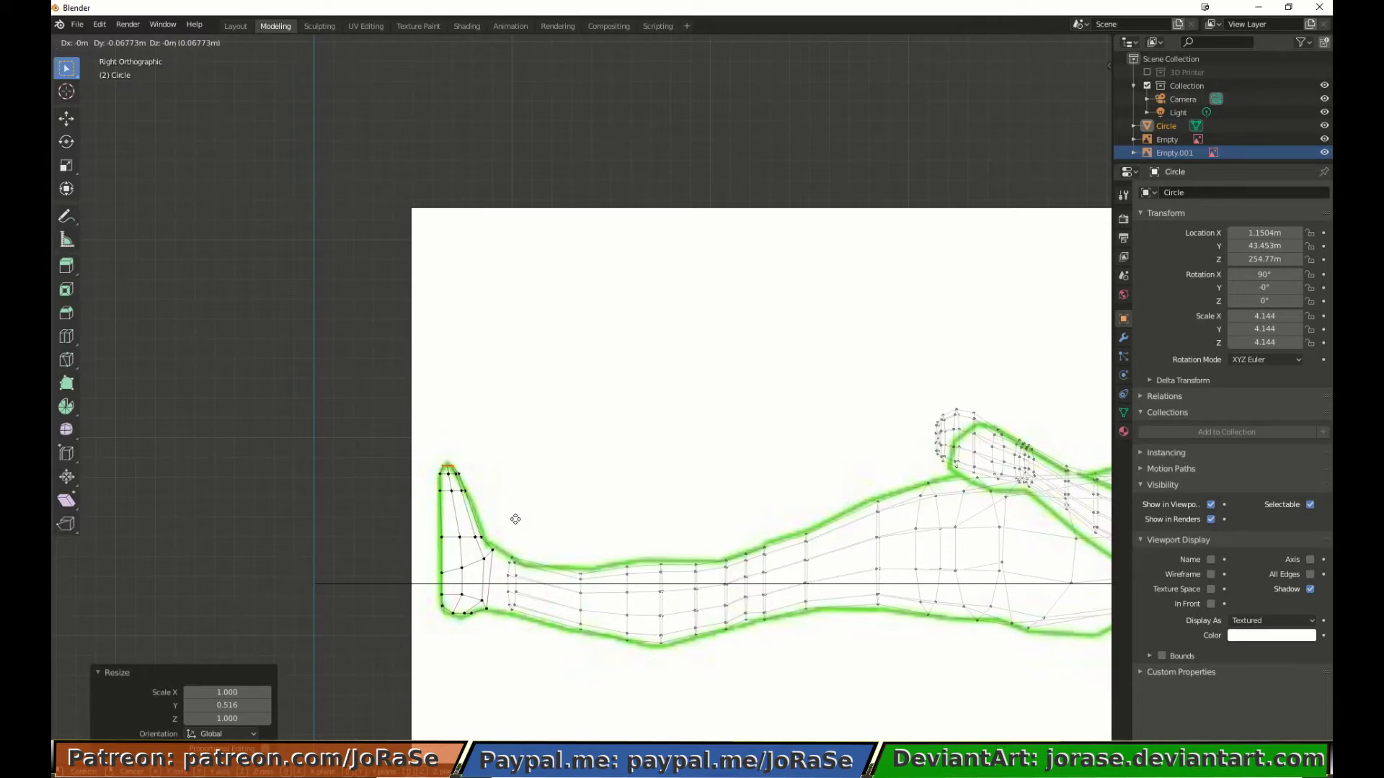
pyautogui.click(516, 520)
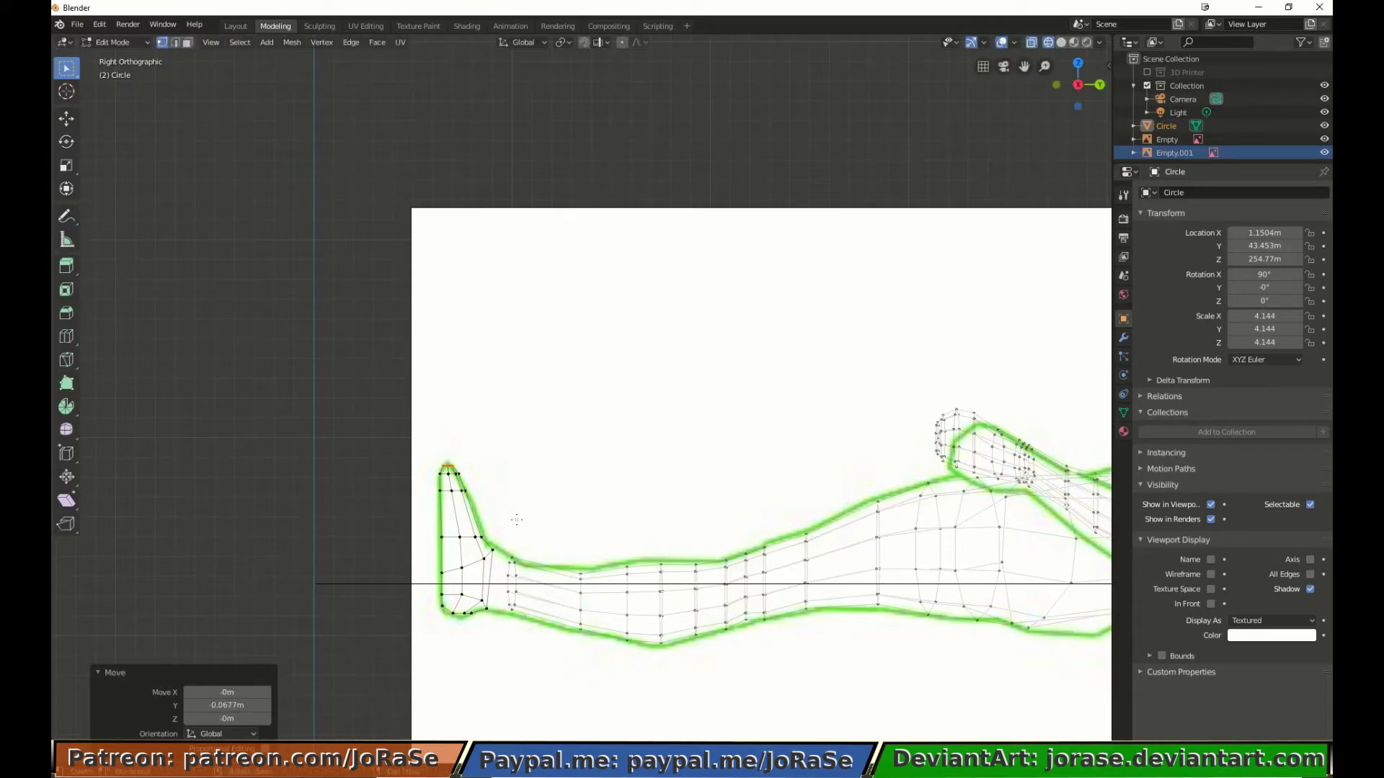
# Step: Extrude the toe ring in place and merge the new vertices at center to close the tip
pyautogui.press('e')
pyautogui.rightClick(525, 520)
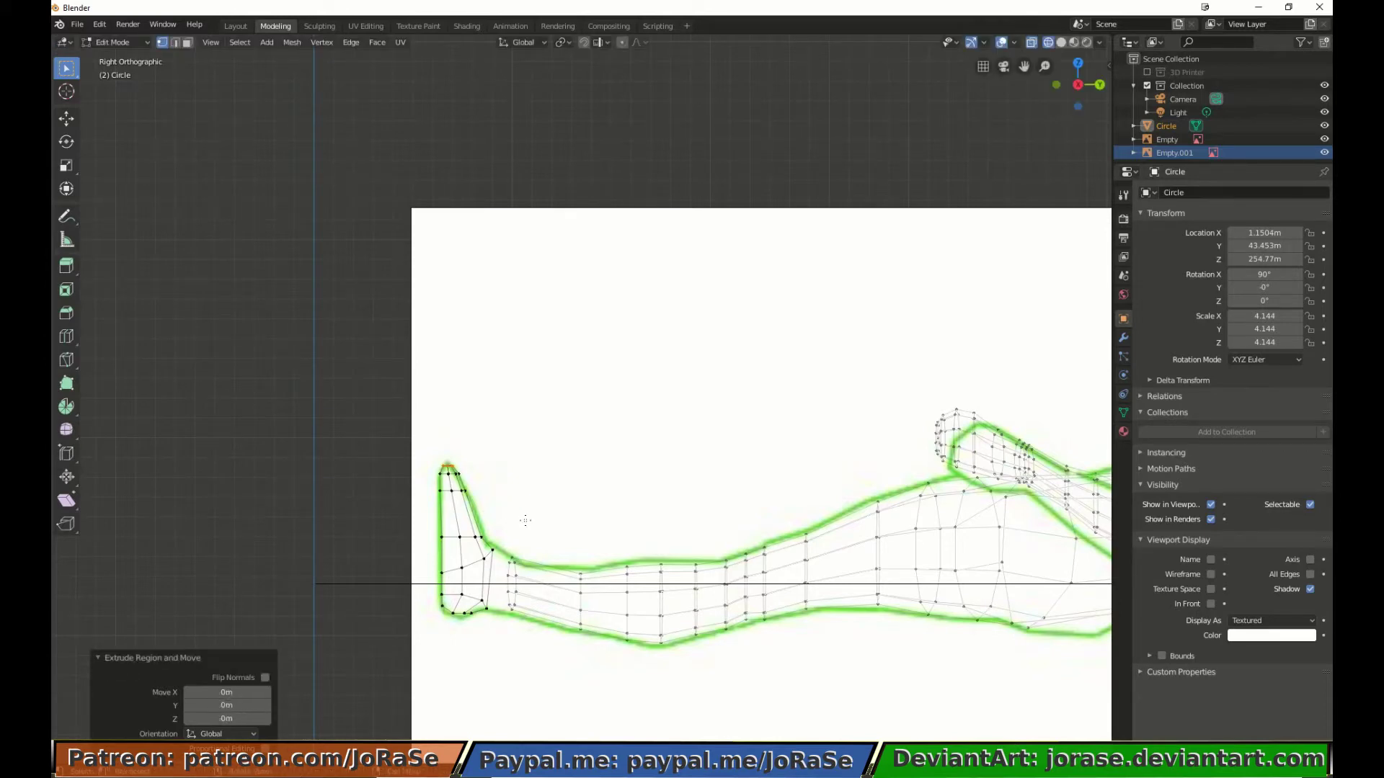
pyautogui.press('m')
pyautogui.click(526, 520)
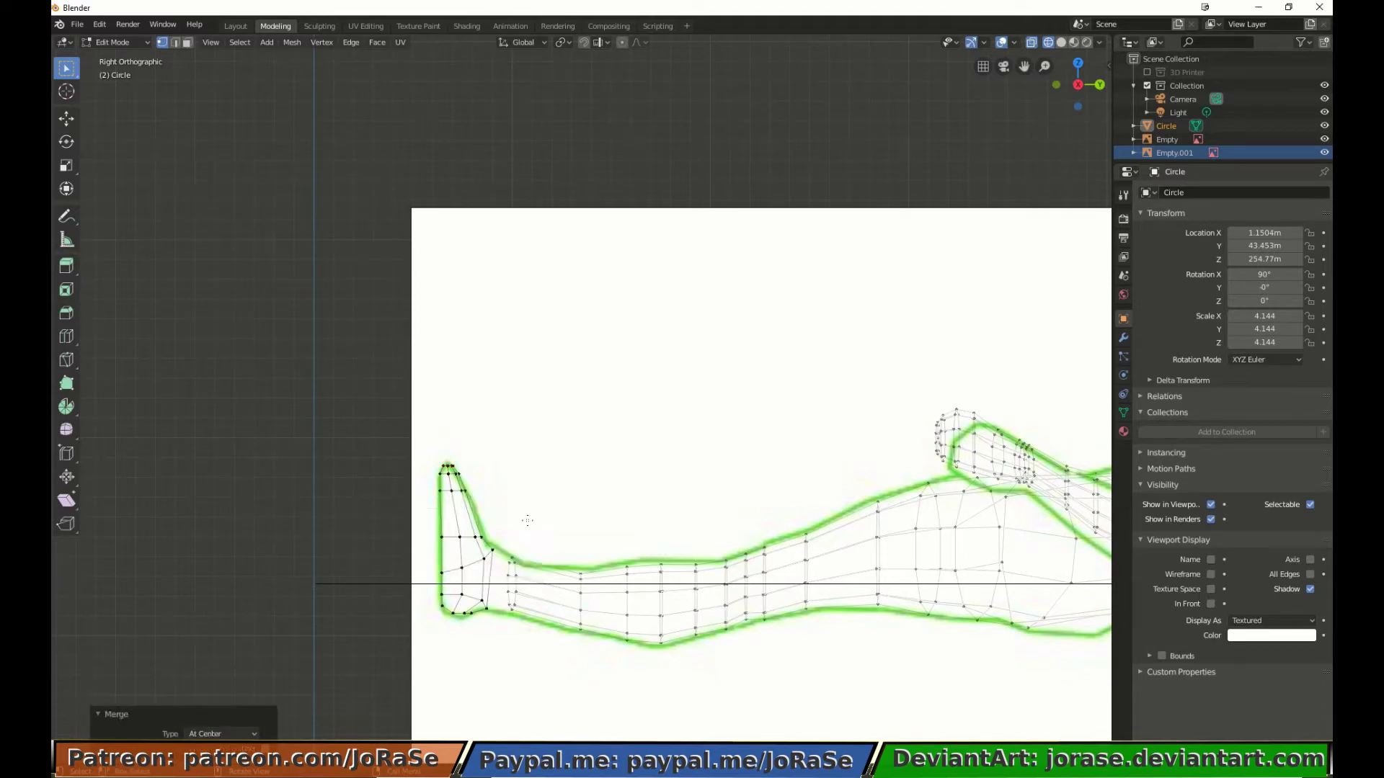
# Step: Raise the merged toe vertex about 0.2 m along Z and nudge the heel's lower vertices onto the reference outline
pyautogui.press('g')
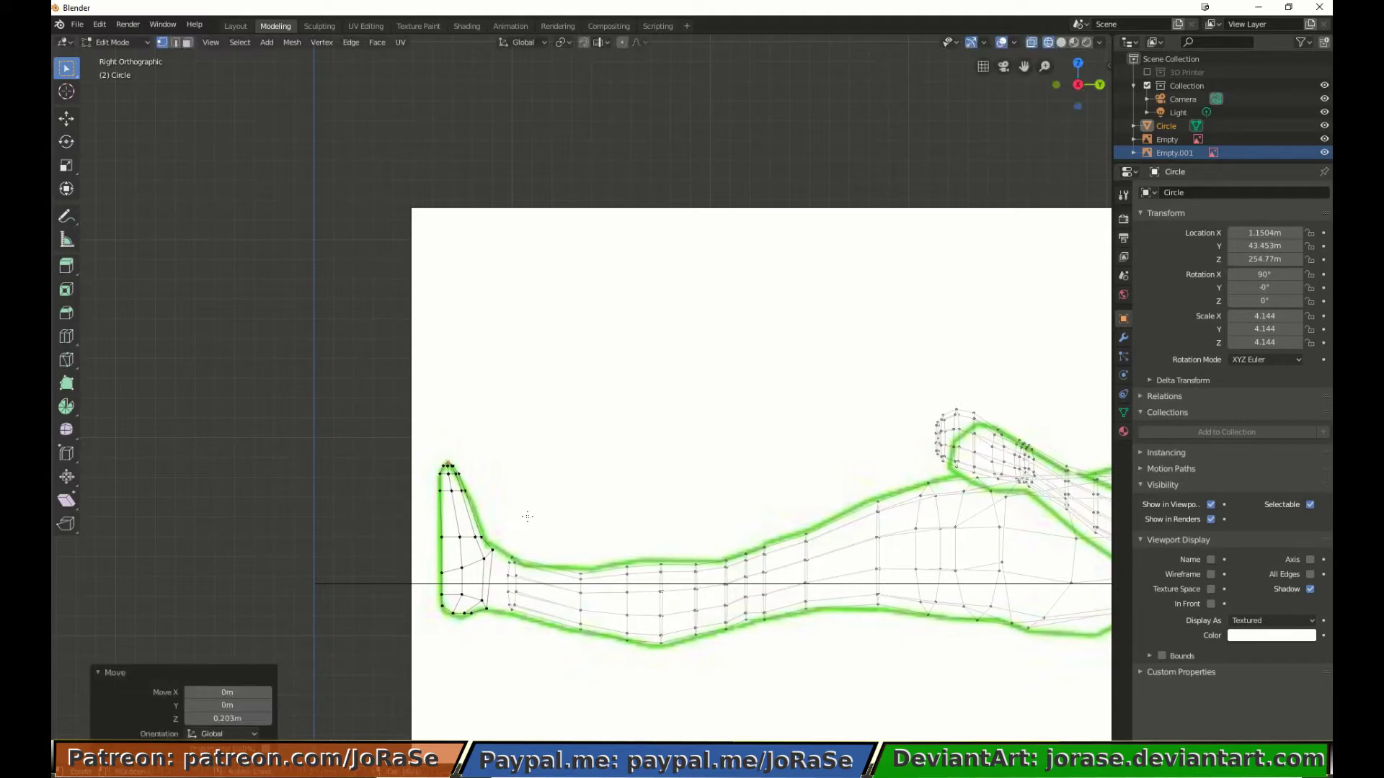
pyautogui.rightClick(527, 516)
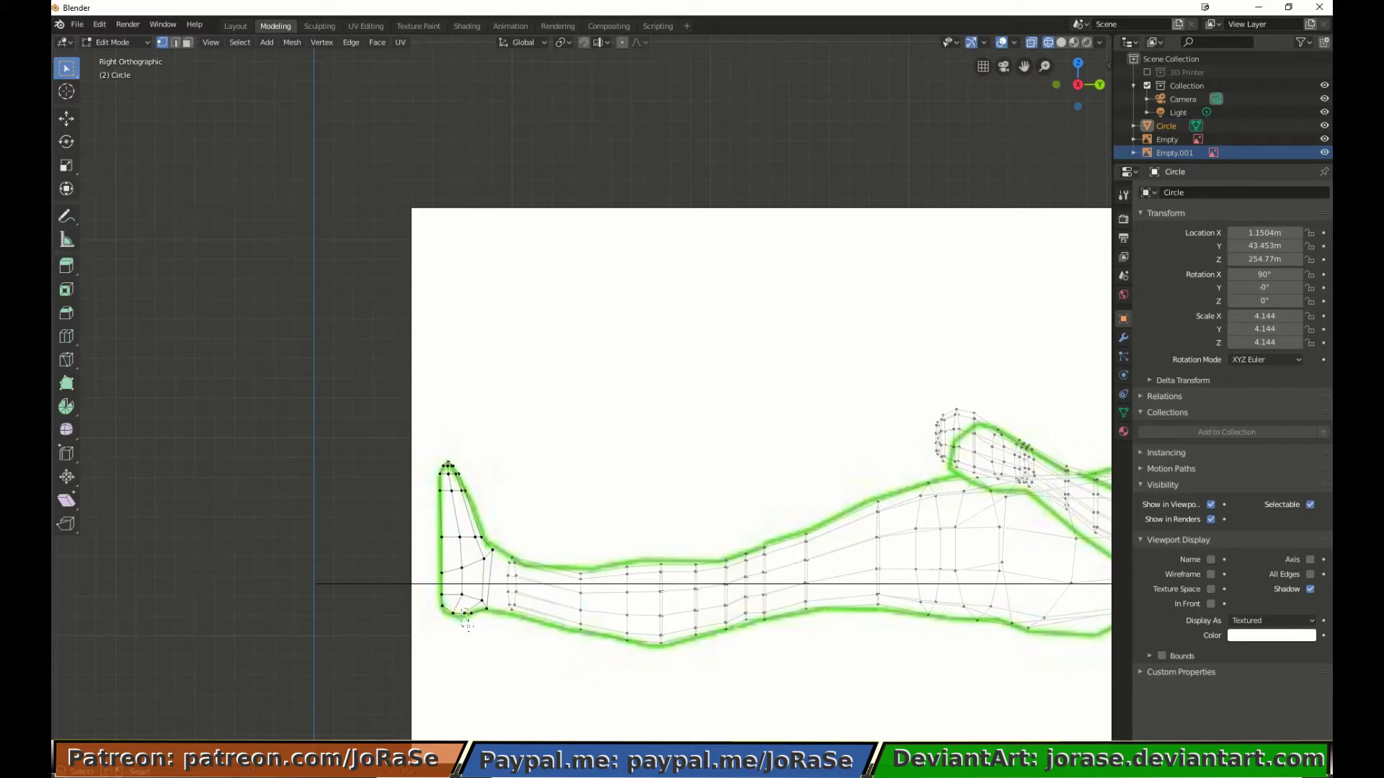
pyautogui.press('g')
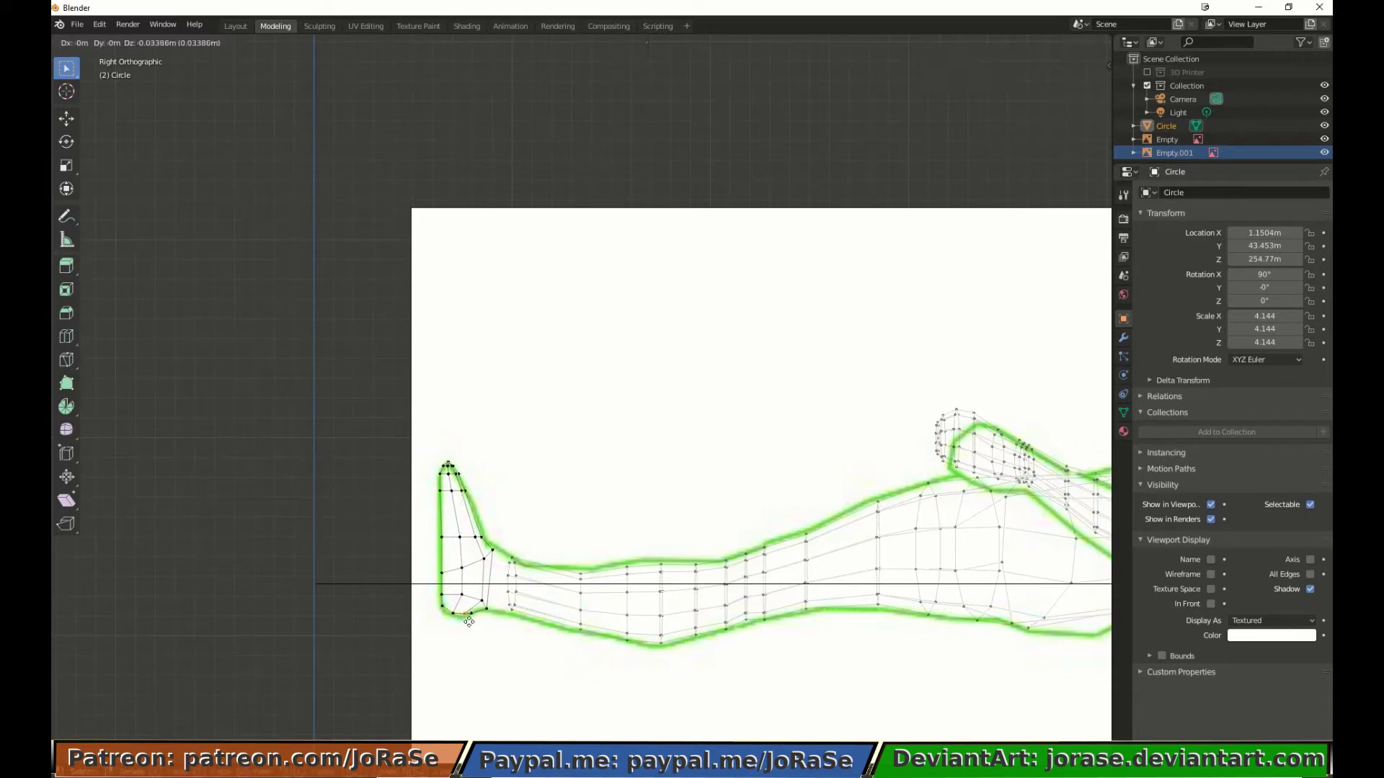
pyautogui.click(466, 623)
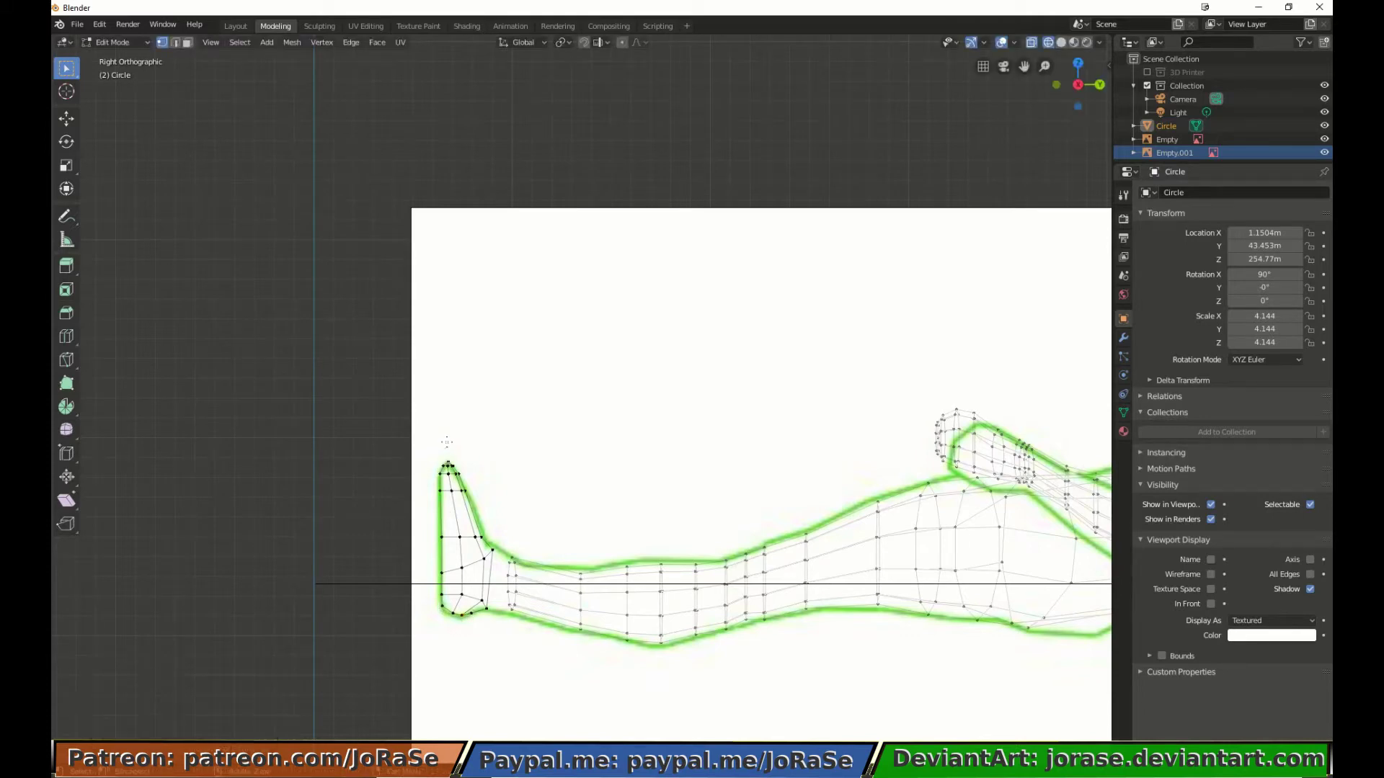
# Step: Hide the rest of the mesh so that only the border vertices of the foot's open sole remain
pyautogui.press('b')
pyautogui.moveTo(422, 428); pyautogui.dragTo(490, 644)
pyautogui.press('b')
pyautogui.press('b')
pyautogui.moveTo(437, 447); pyautogui.dragTo(455, 466)
pyautogui.moveTo(476, 605); pyautogui.dragTo(433, 571, button='middle')
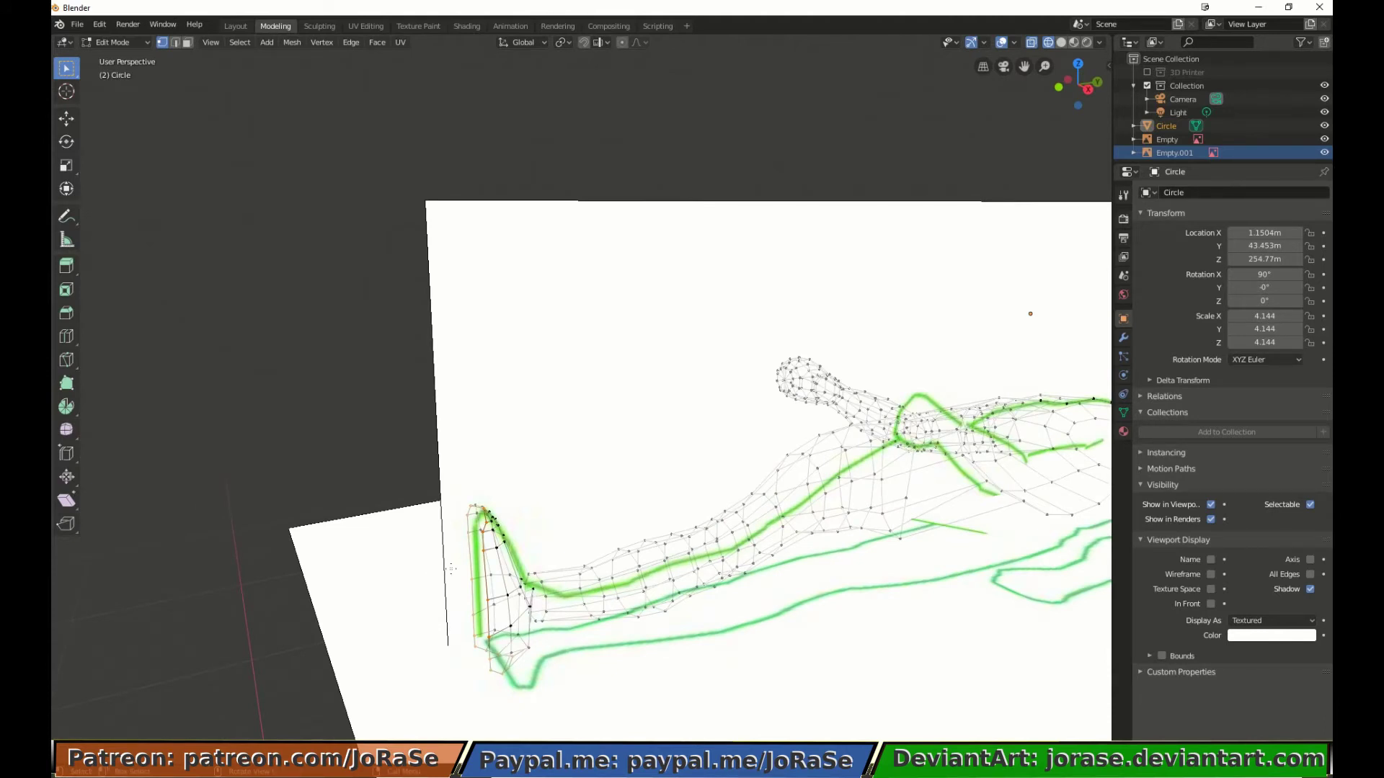
pyautogui.press('a')
pyautogui.press('h')
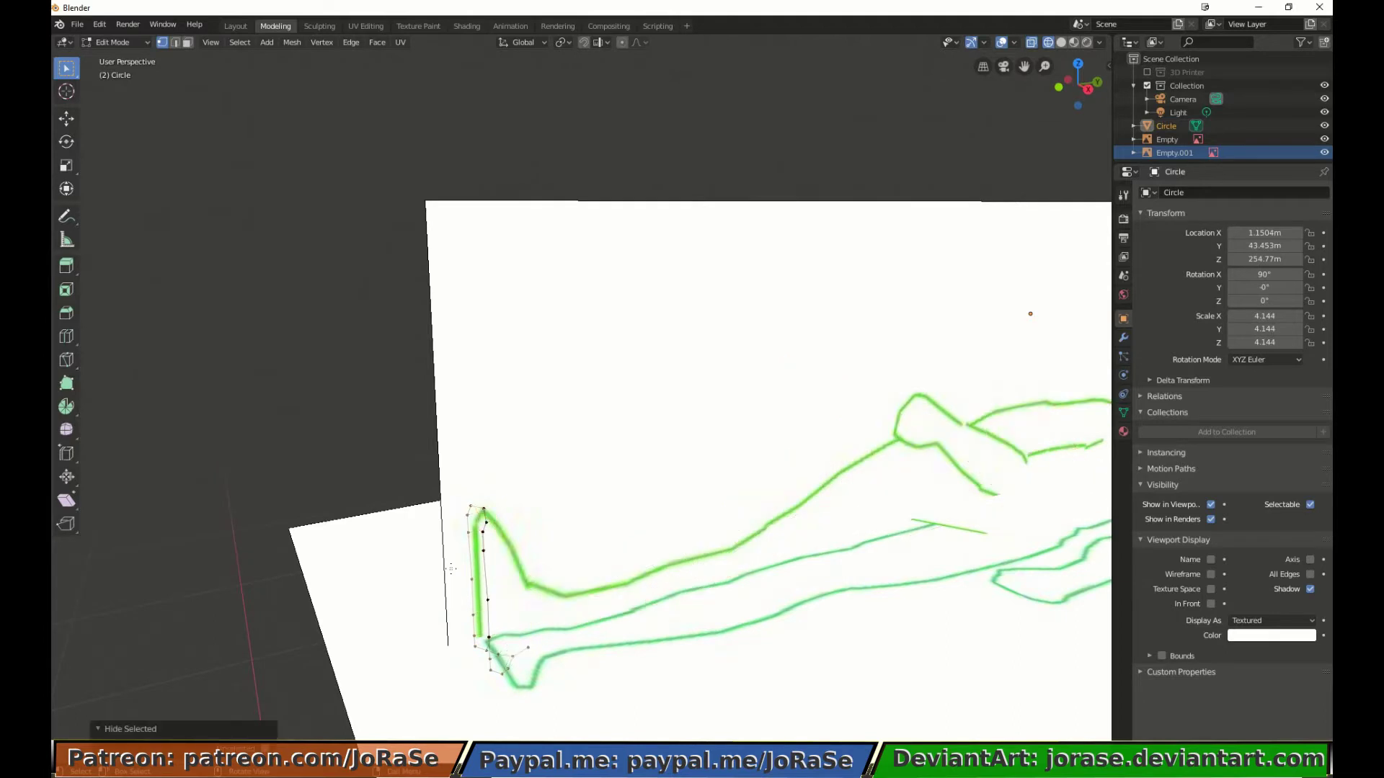
pyautogui.moveTo(426, 570); pyautogui.dragTo(558, 567, button='middle')
# Step: Fill faces between the border vertices across the toe end of the sole
pyautogui.press('b')
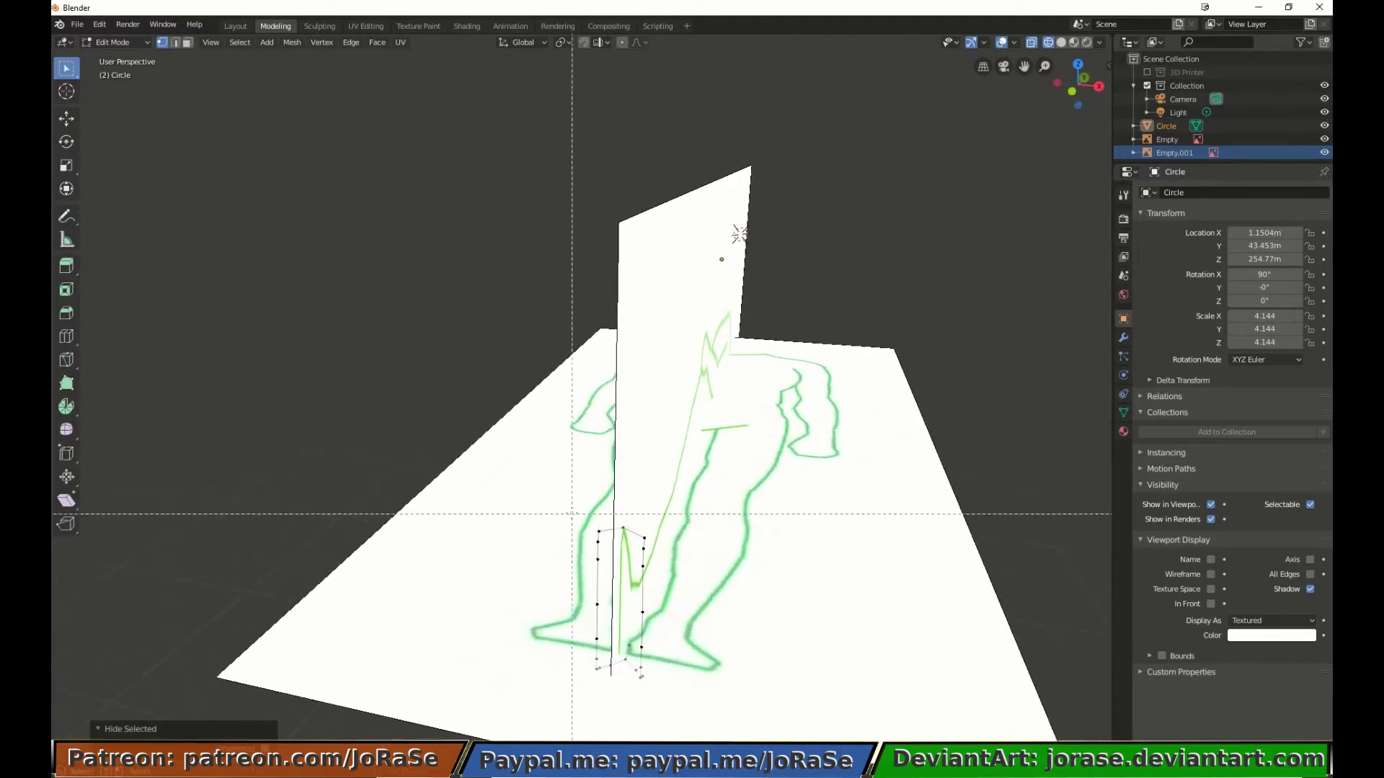
pyautogui.moveTo(568, 508); pyautogui.dragTo(650, 539)
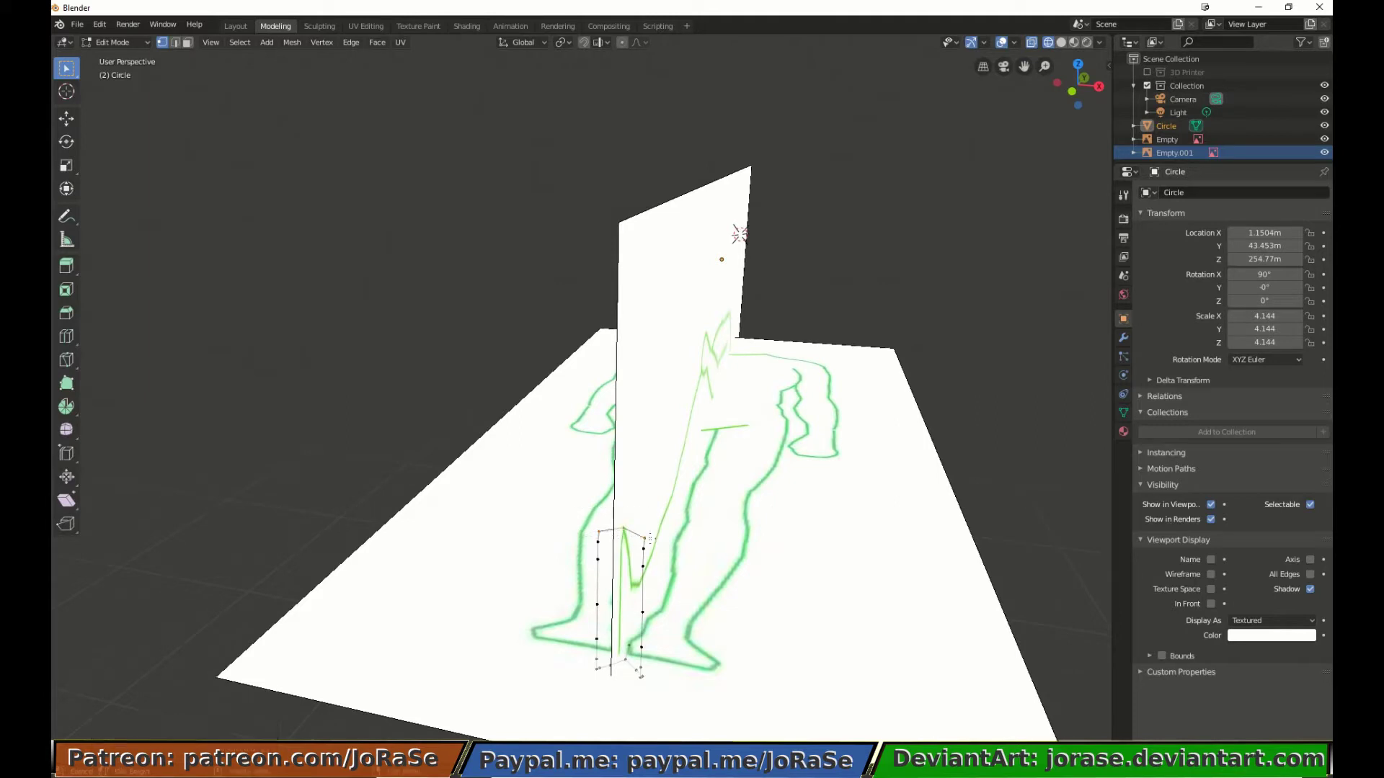
pyautogui.press('f')
pyautogui.press('b')
pyautogui.moveTo(633, 531); pyautogui.dragTo(614, 584)
pyautogui.press('f')
# Step: Fill faces between opposite border vertices of the open sole, from behind the toe rows along the middle of the foot
pyautogui.hotkey('alt', 'a')
pyautogui.press('b')
pyautogui.press('n')
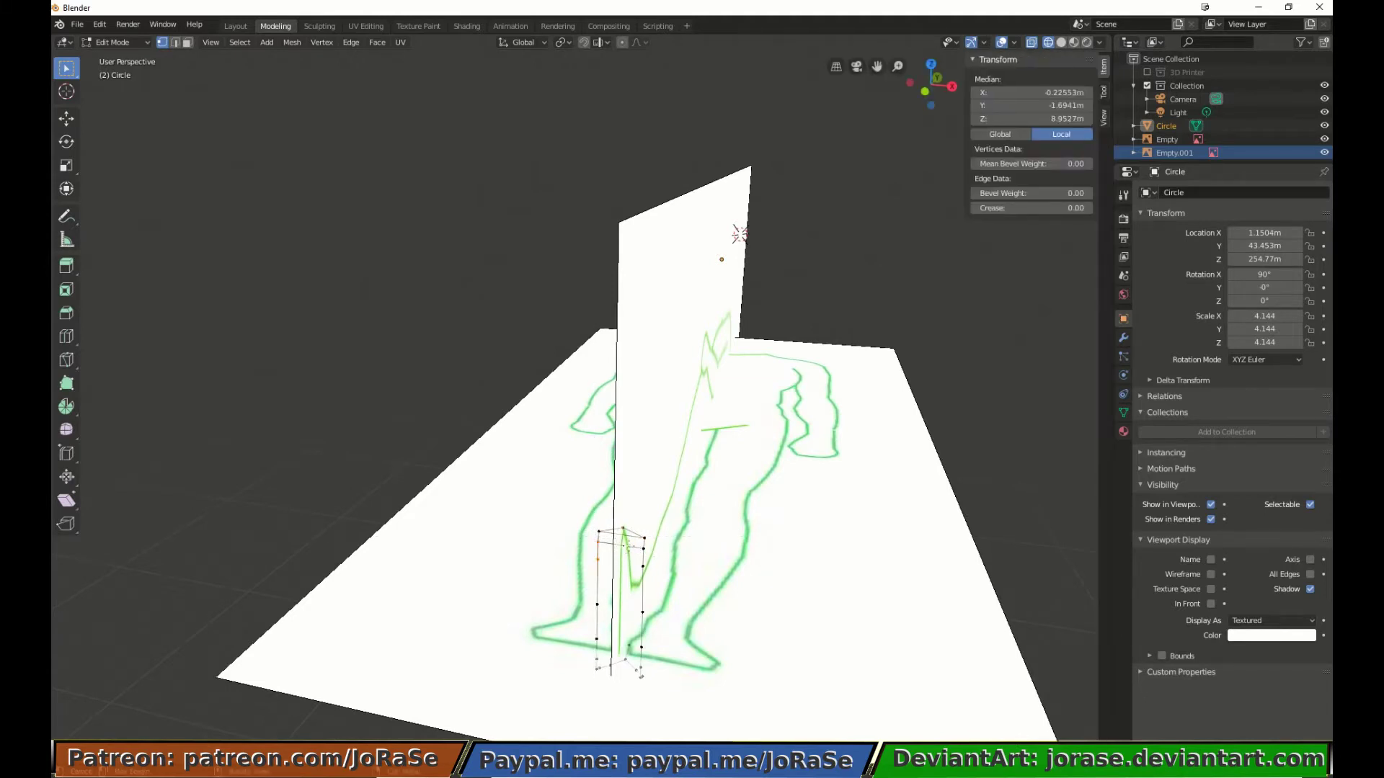
pyautogui.click(643, 568)
pyautogui.press('n')
pyautogui.press('b')
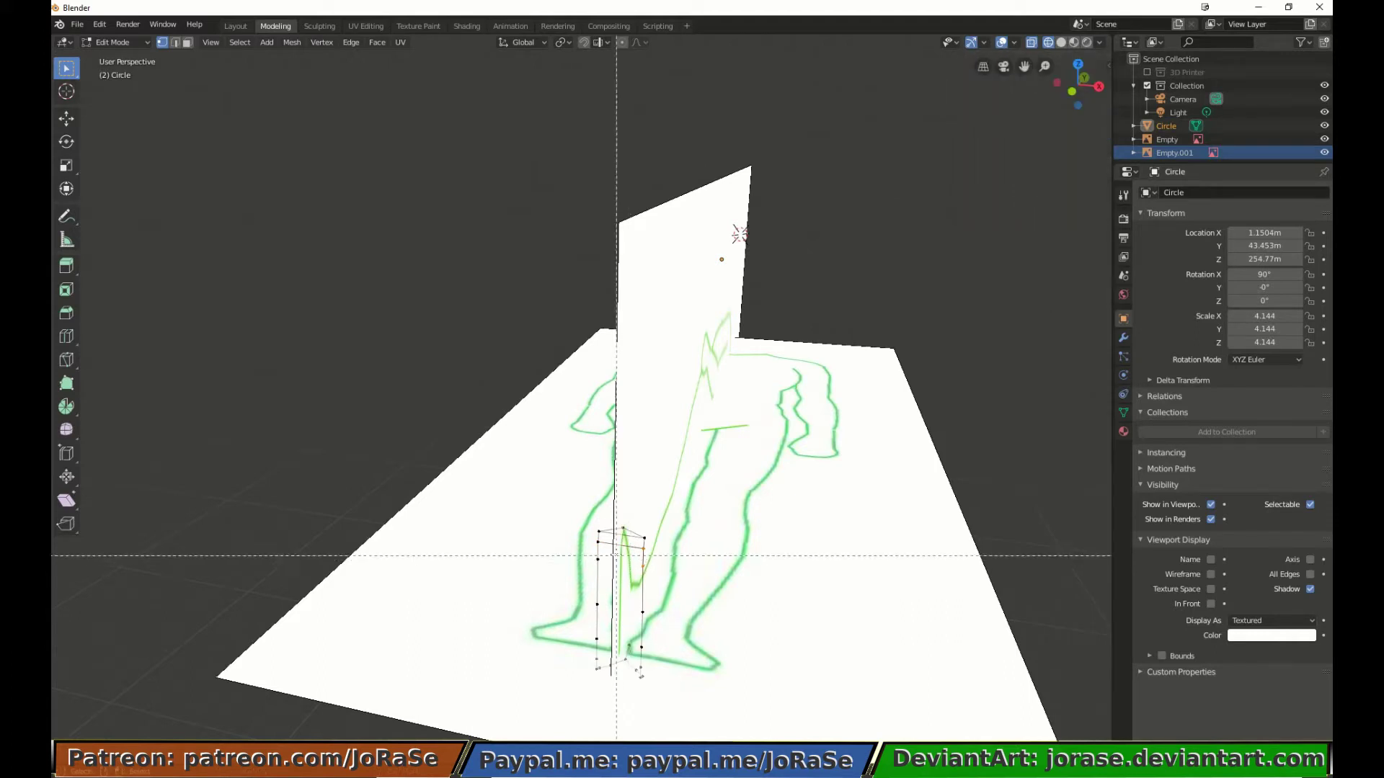
pyautogui.moveTo(592, 538); pyautogui.dragTo(609, 560)
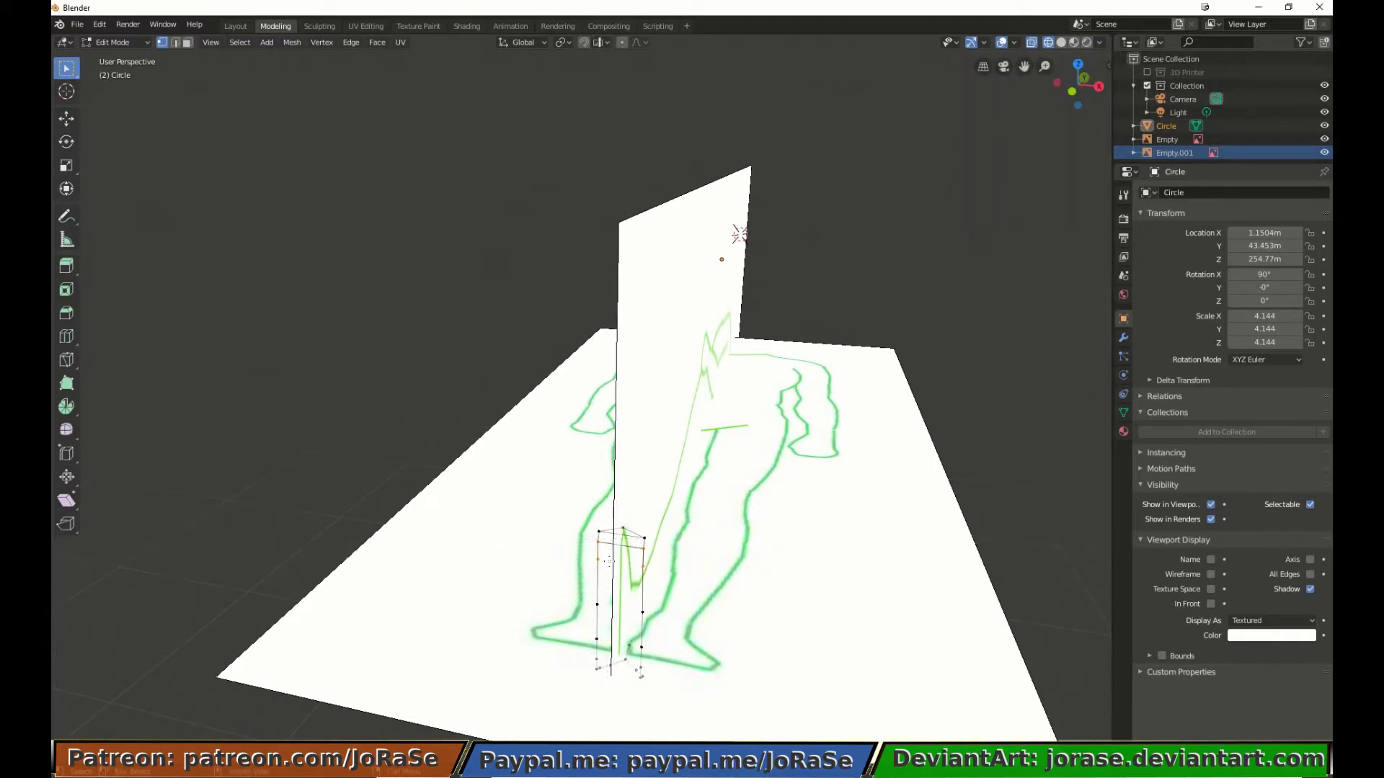
pyautogui.press('b')
pyautogui.moveTo(597, 564); pyautogui.dragTo(639, 656)
pyautogui.press('b')
pyautogui.press('b')
pyautogui.press('f')
pyautogui.click(641, 649)
pyautogui.moveTo(603, 637); pyautogui.dragTo(607, 544, button='middle')
# Step: Fill a face between the opposite border vertices of the sole just in front of the heel
pyautogui.press('b')
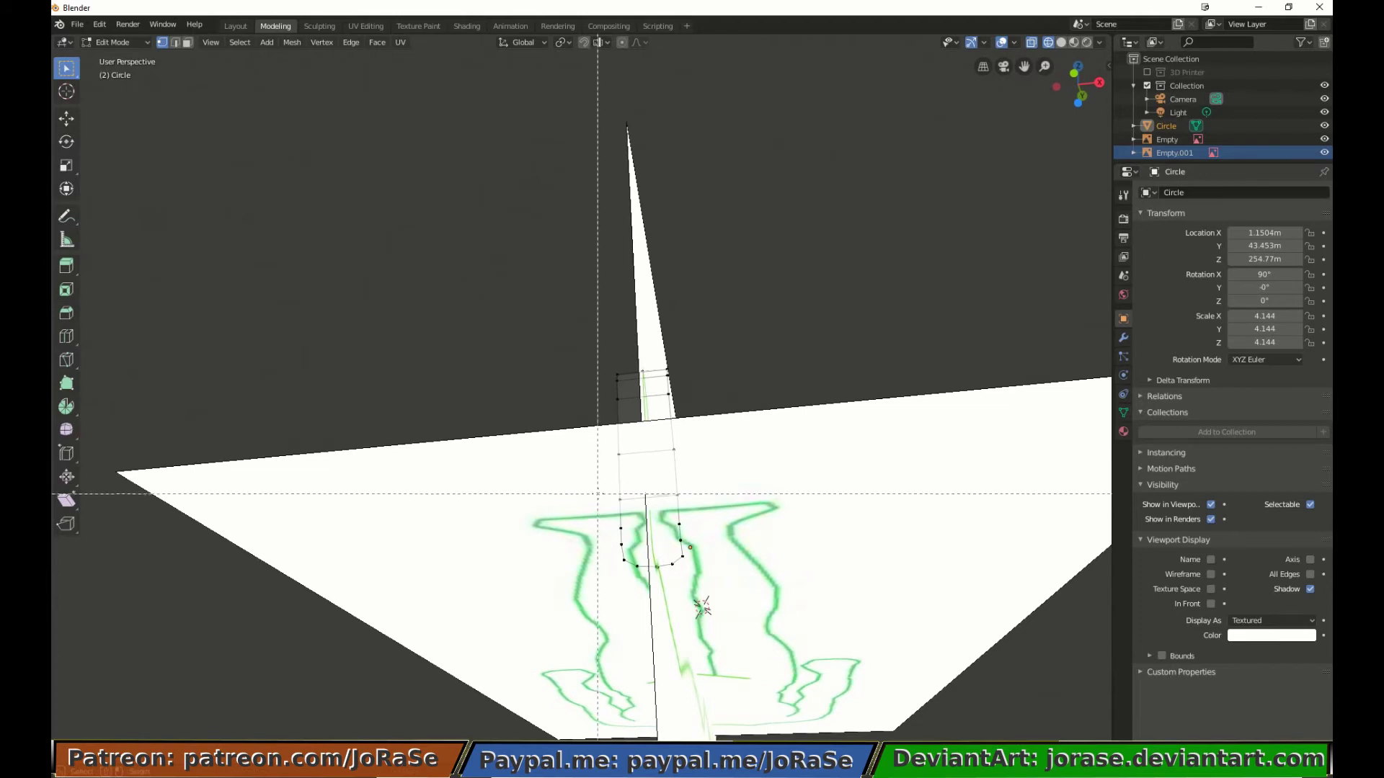
pyautogui.moveTo(598, 494); pyautogui.dragTo(688, 546)
pyautogui.press('b')
pyautogui.press('f')
# Step: Fill the next face of the sole between the two pairs of side vertices at the start of the heel
pyautogui.hotkey('alt', 'a')
pyautogui.press('n')
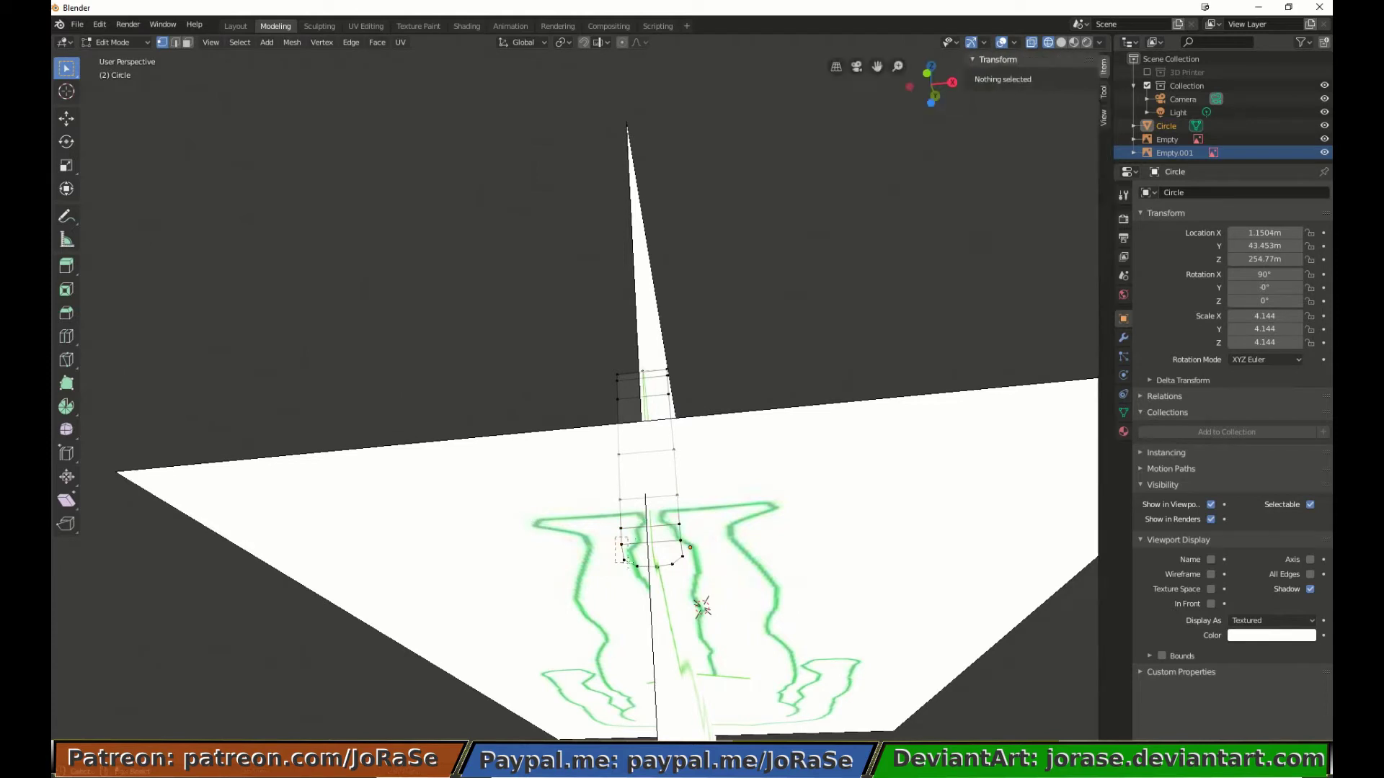
pyautogui.click(620, 542)
pyautogui.press('n')
pyautogui.moveTo(669, 538); pyautogui.dragTo(696, 556)
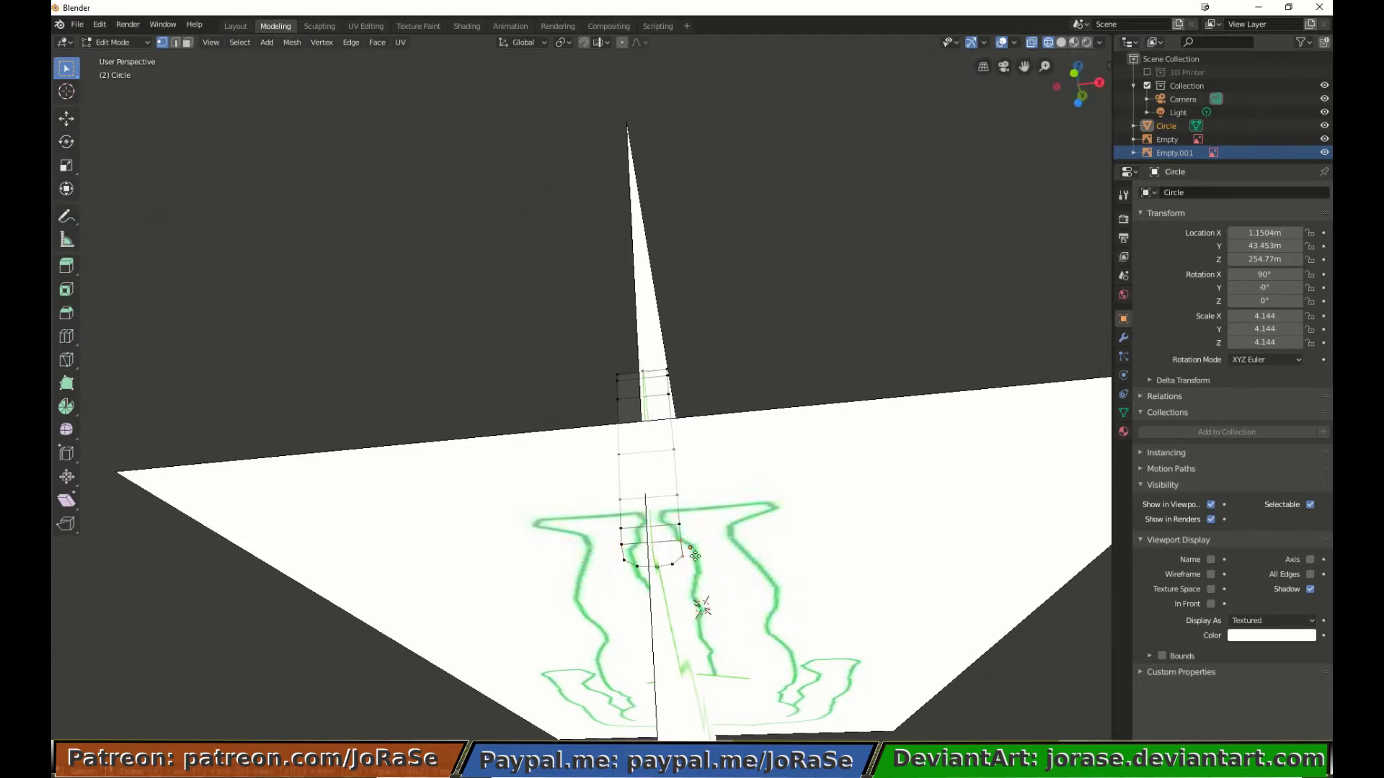
pyautogui.press('g')
pyautogui.rightClick(651, 559)
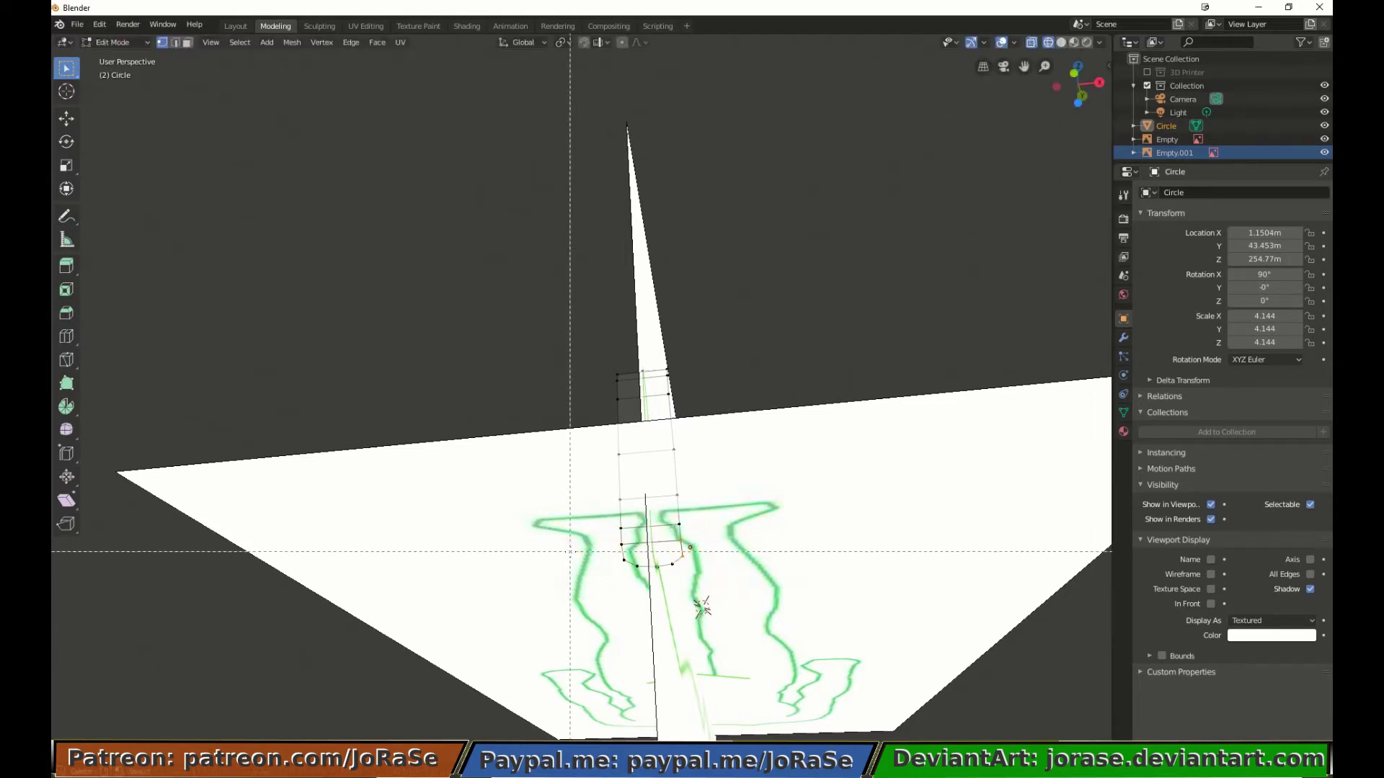
pyautogui.moveTo(569, 542); pyautogui.dragTo(627, 590)
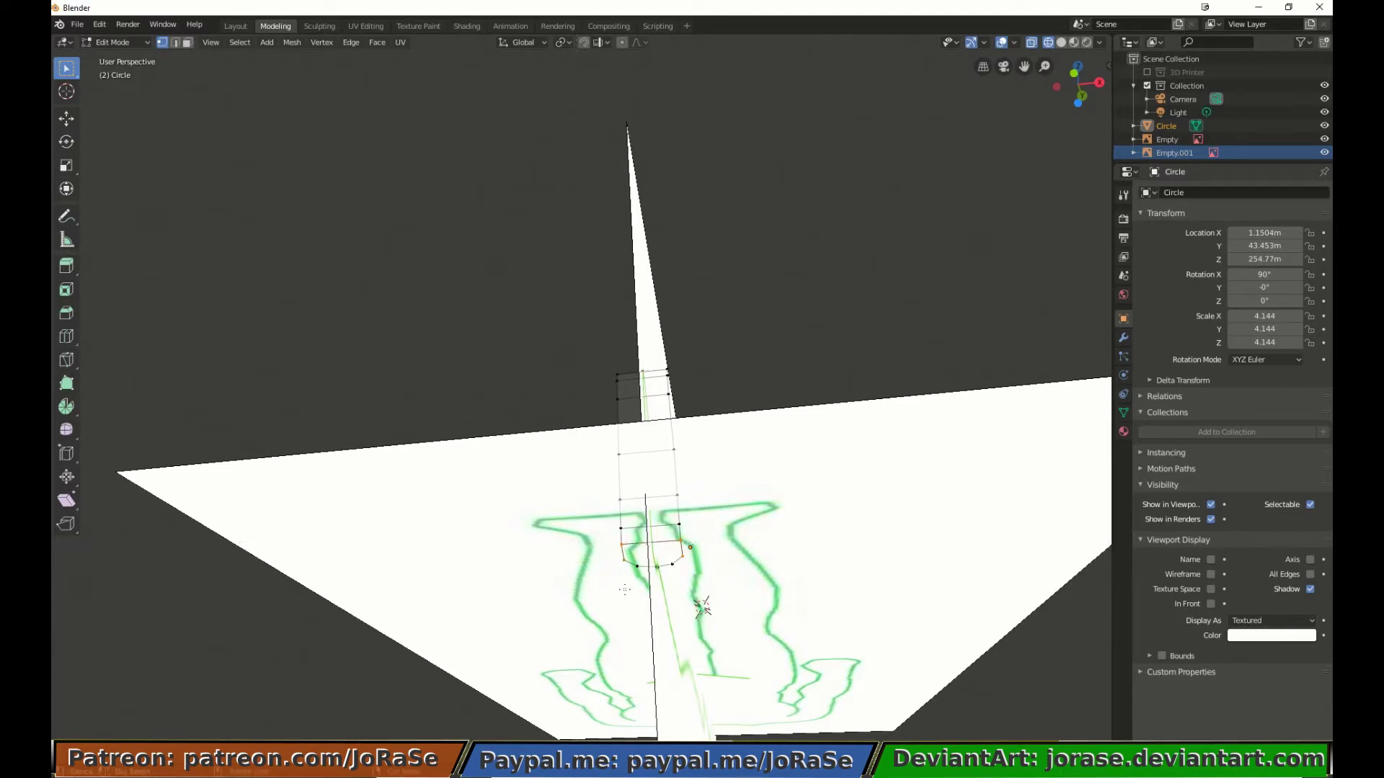
pyautogui.press('f')
# Step: Fill a face across the remaining border vertices at the rounded heel end to close the sole
pyautogui.hotkey('alt', 'a')
pyautogui.press('b')
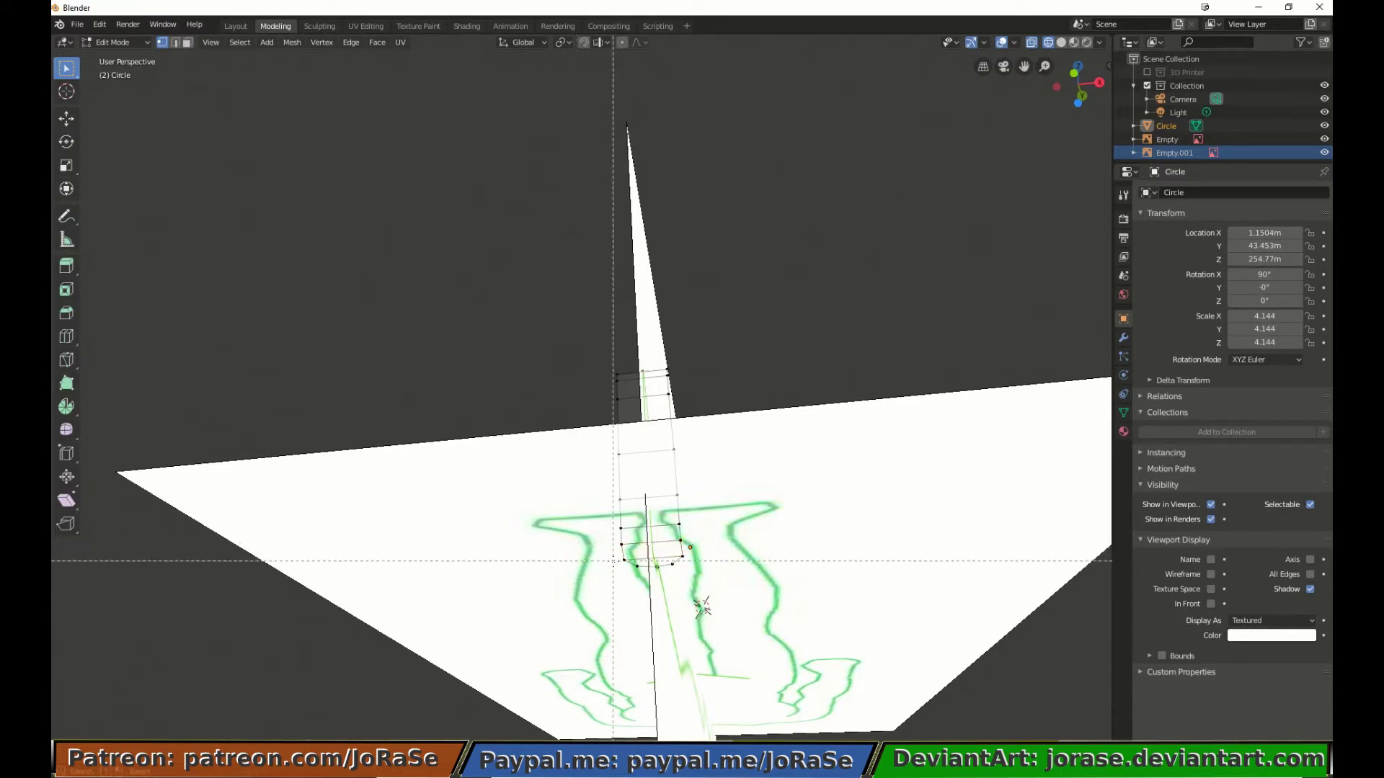
pyautogui.moveTo(613, 561); pyautogui.dragTo(677, 598)
pyautogui.press('b')
pyautogui.press('b')
pyautogui.press('f')
pyautogui.hotkey('alt', 'a')
pyautogui.press('b')
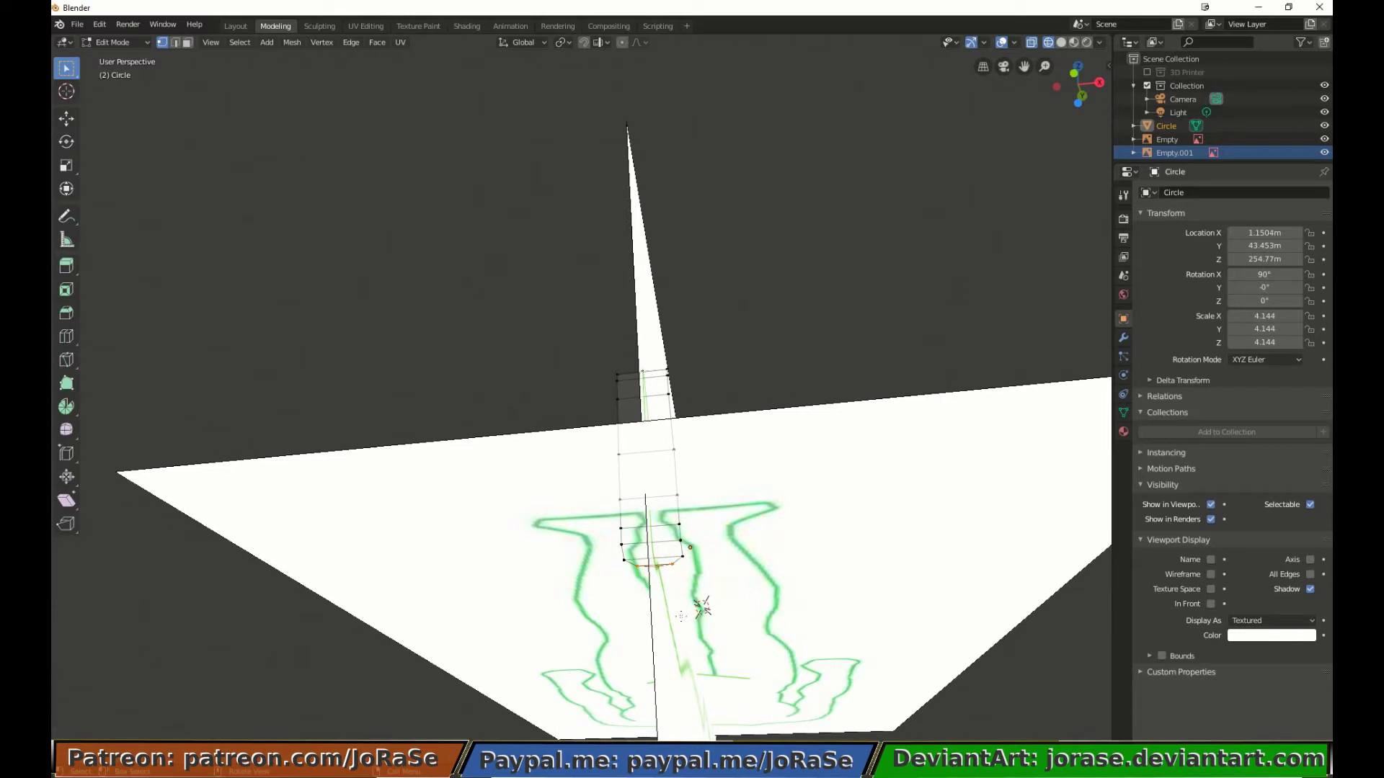
pyautogui.moveTo(681, 614); pyautogui.dragTo(634, 422, button='middle')
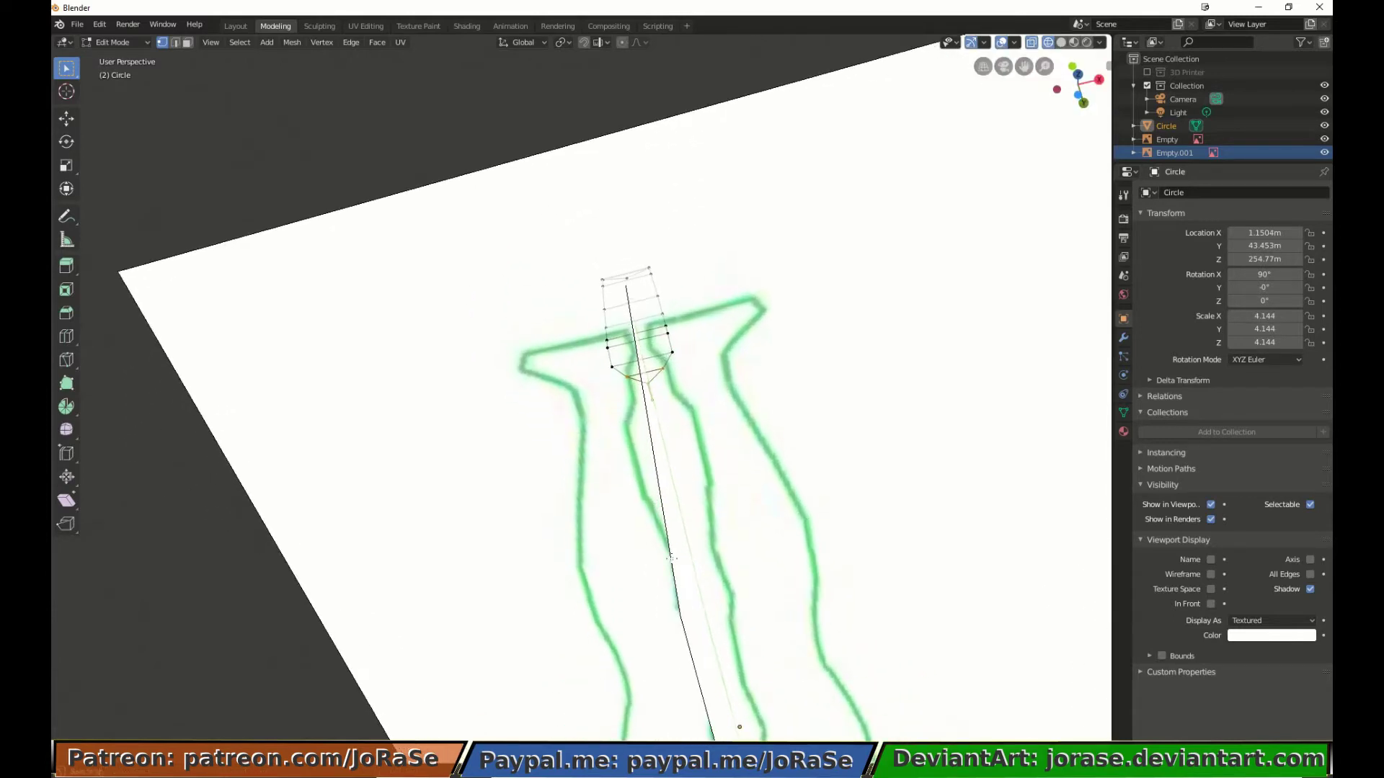
pyautogui.press('b')
pyautogui.press('Escape')
# Step: Reveal all hidden parts of the mesh
pyautogui.hotkey('alt', 'h')
pyautogui.moveTo(689, 454); pyautogui.dragTo(741, 485, button='middle')
pyautogui.click(742, 504)
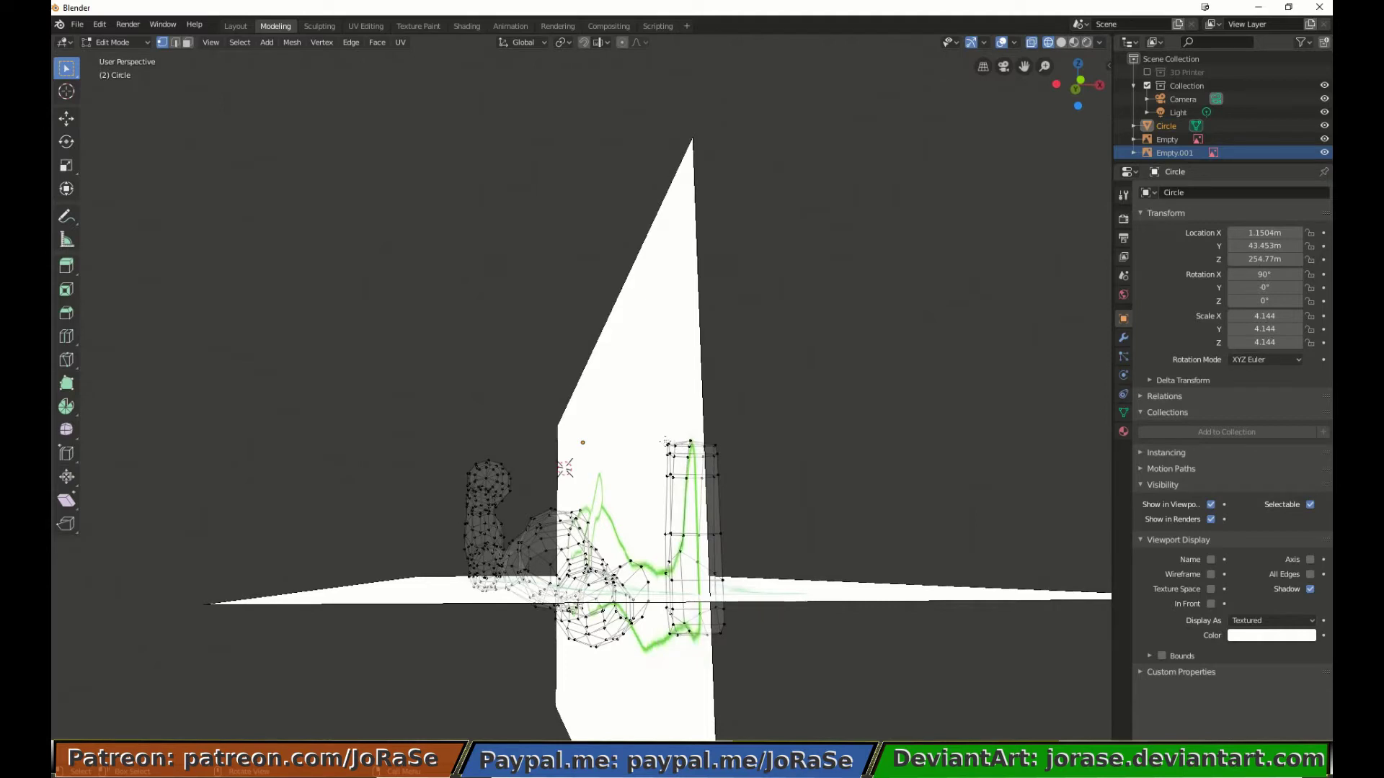
# Step: Select the vertex rings from the middle of the foot to the toe tip and scale them by about 1.068 along X
pyautogui.moveTo(682, 527); pyautogui.dragTo(666, 522, button='middle')
pyautogui.press('b')
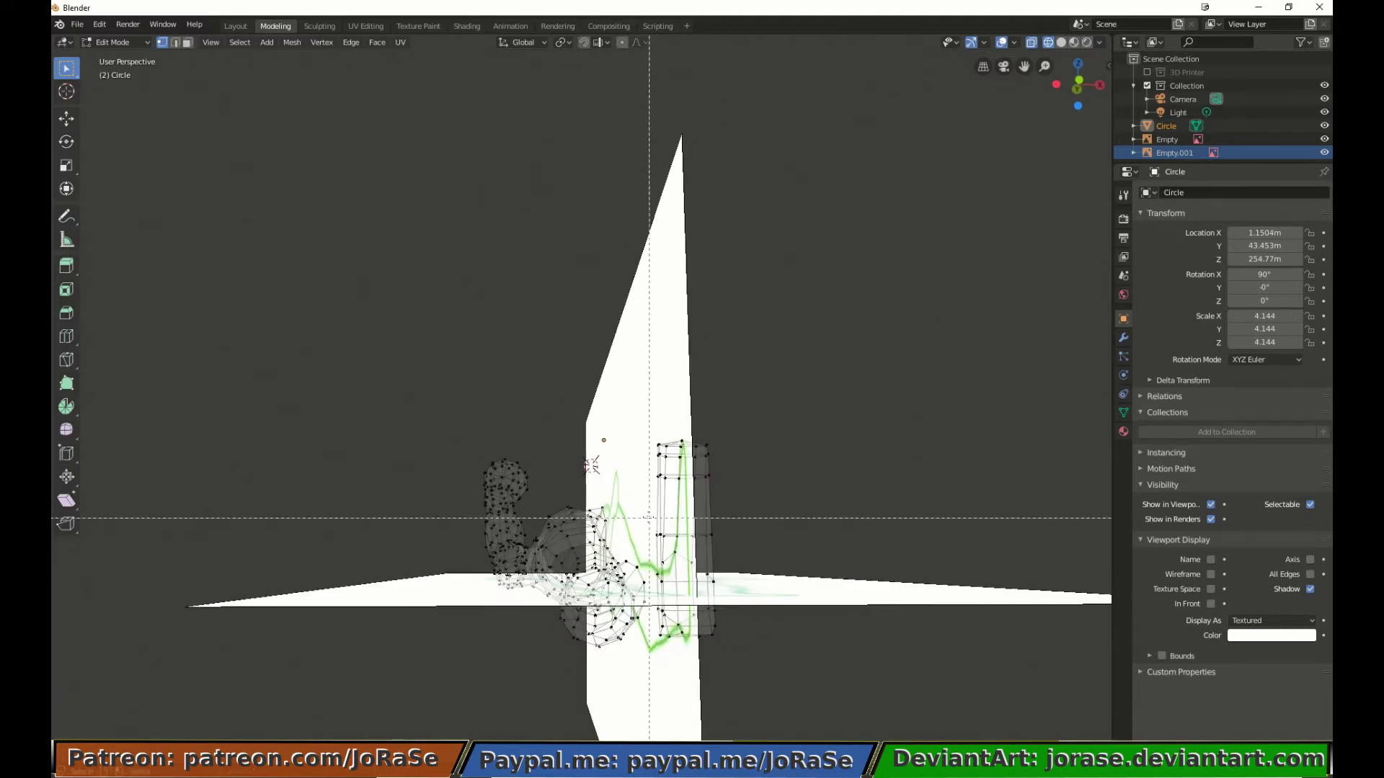
pyautogui.moveTo(644, 516); pyautogui.dragTo(722, 541)
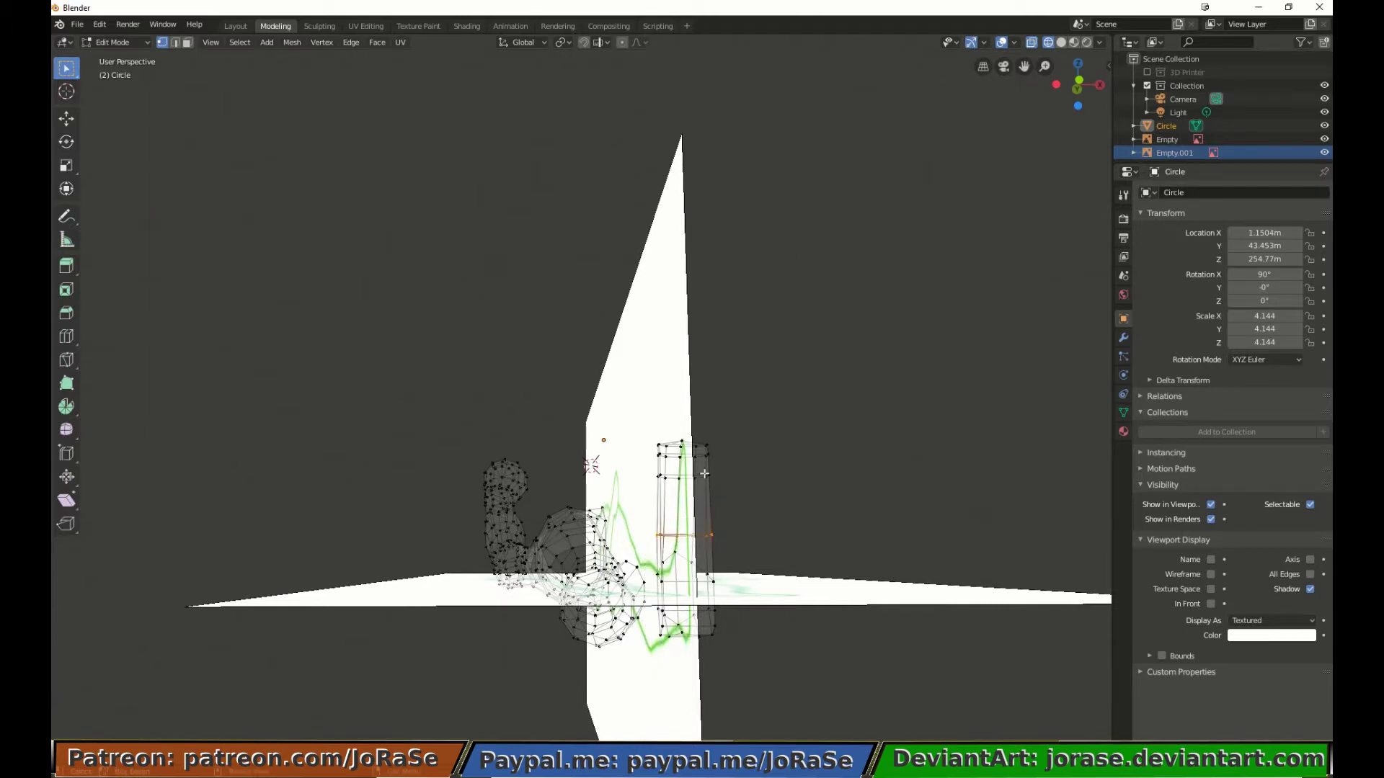
pyautogui.press('b')
pyautogui.moveTo(642, 416); pyautogui.dragTo(733, 504)
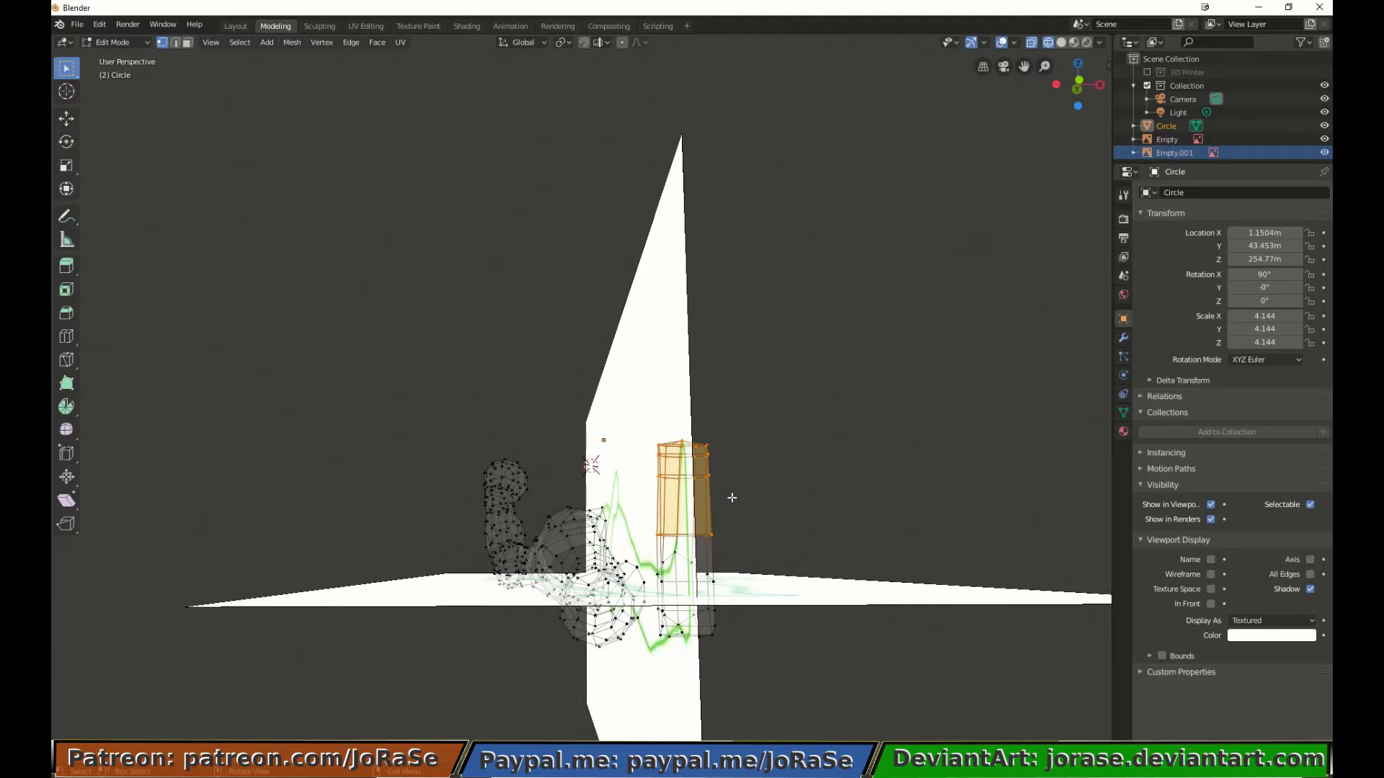
pyautogui.moveTo(745, 525); pyautogui.dragTo(739, 523, button='middle')
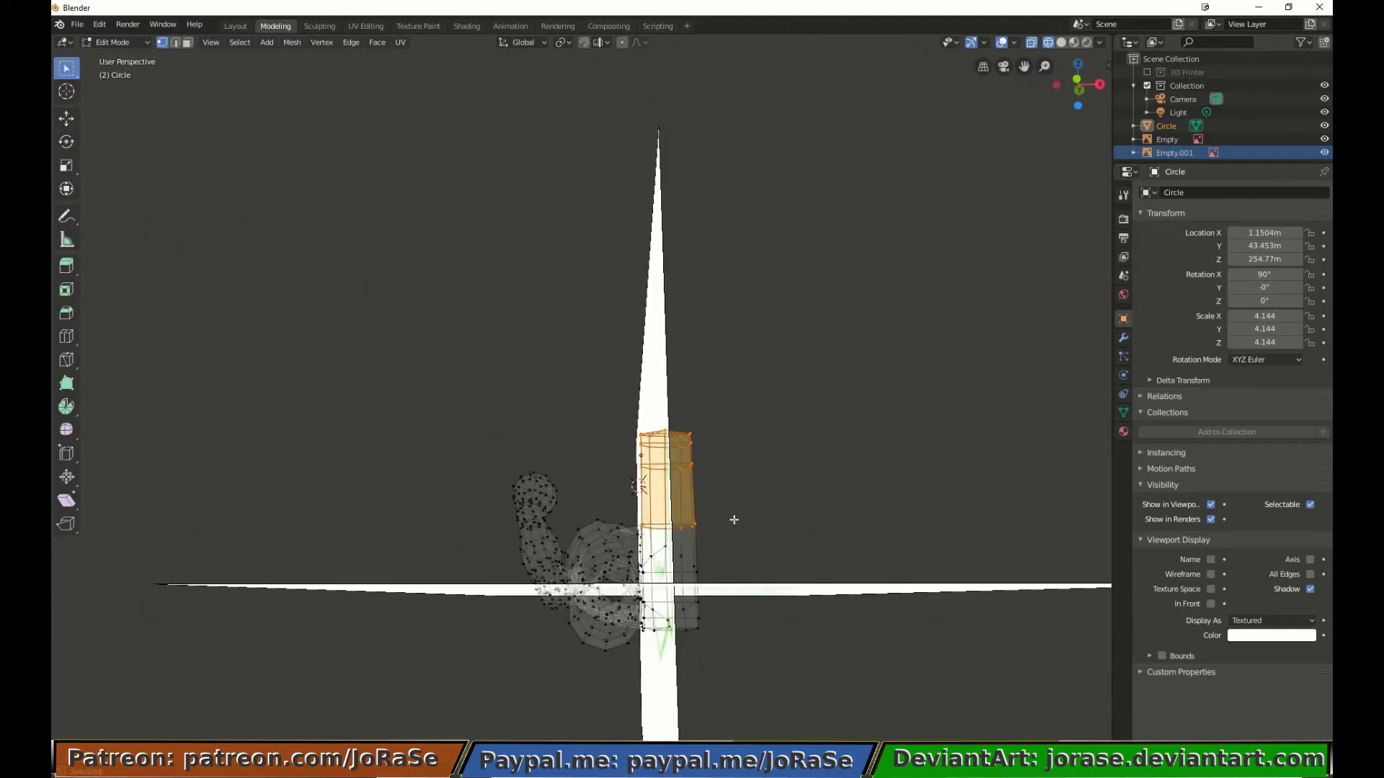
pyautogui.moveTo(733, 520); pyautogui.dragTo(733, 525, button='middle')
pyautogui.press('s')
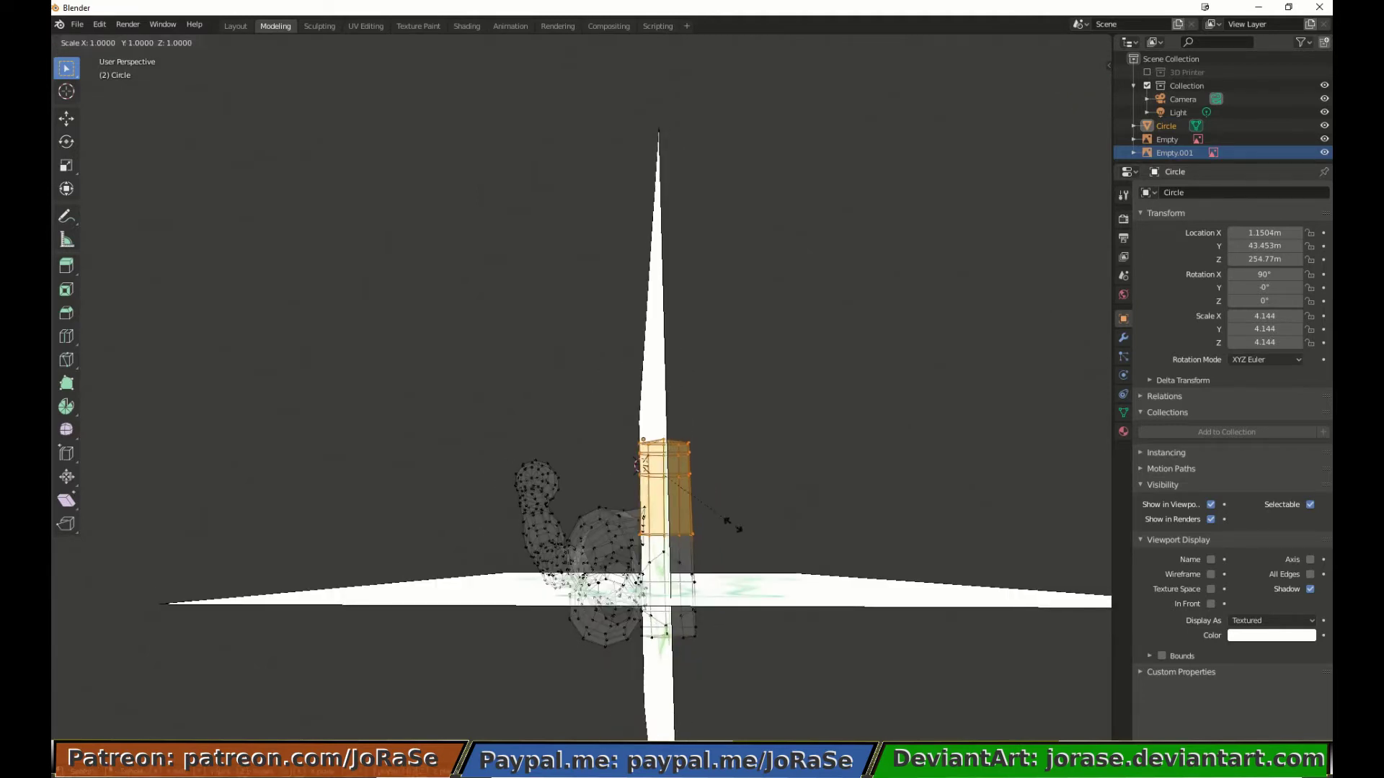
pyautogui.press('x')
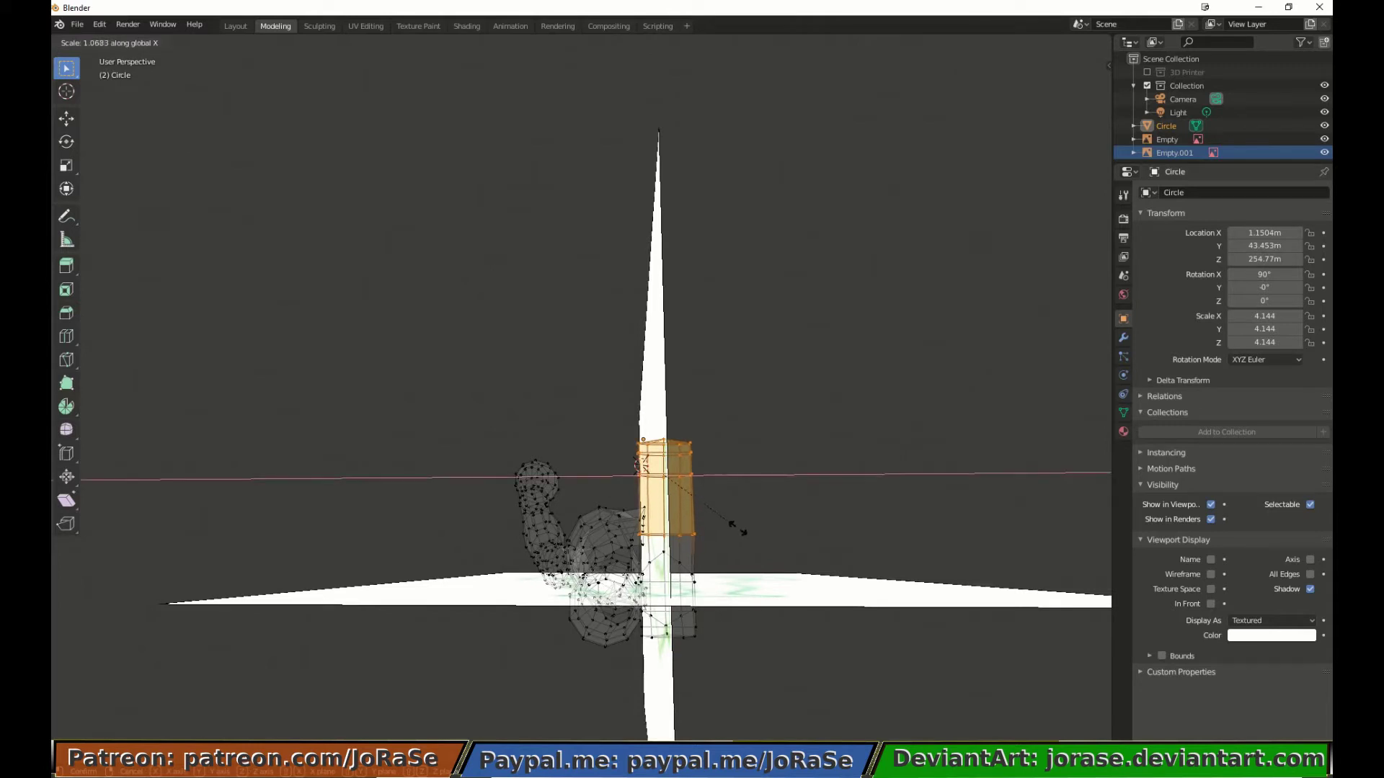
pyautogui.click(737, 528)
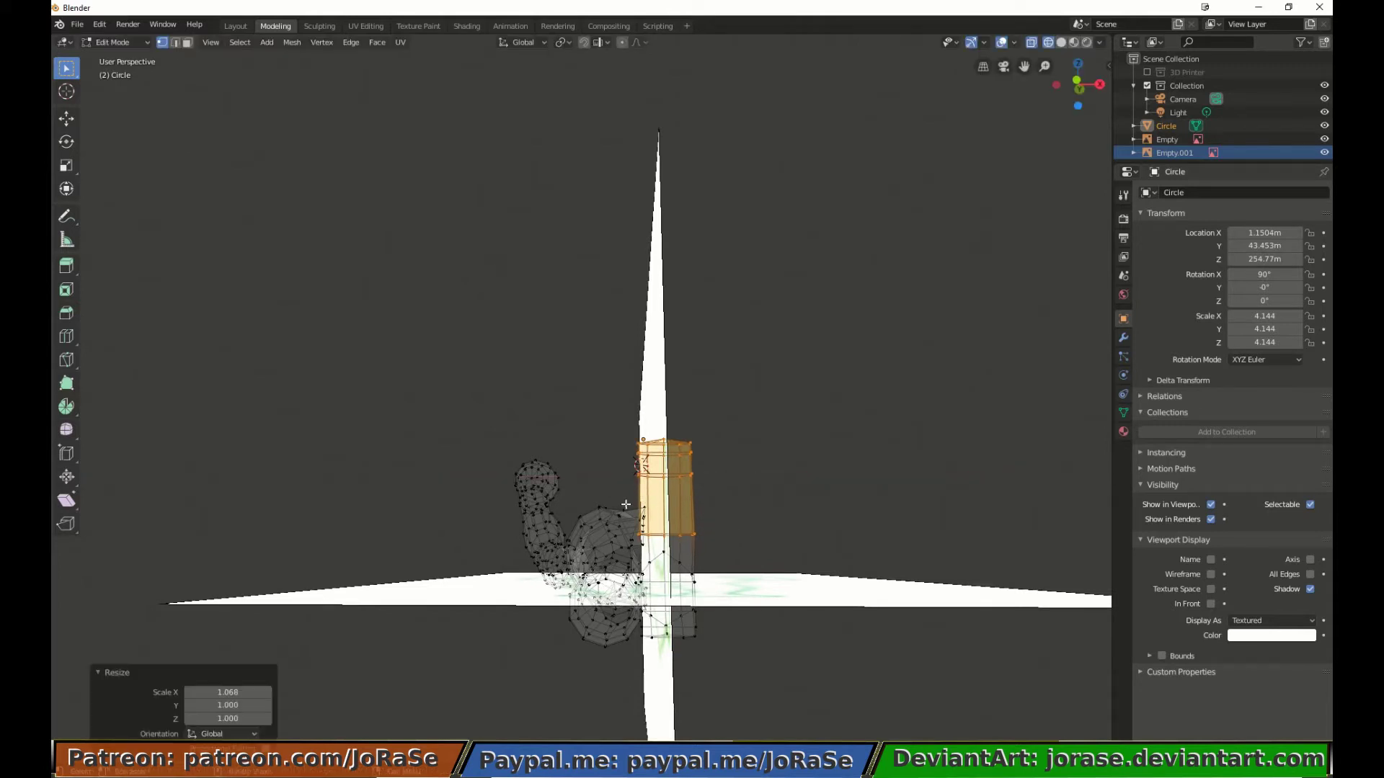
# Step: Deselect the mid-foot ring and scale the remaining toe-end rings to about 0.834 along X
pyautogui.press('b')
pyautogui.moveTo(623, 502); pyautogui.dragTo(724, 553, button='middle')
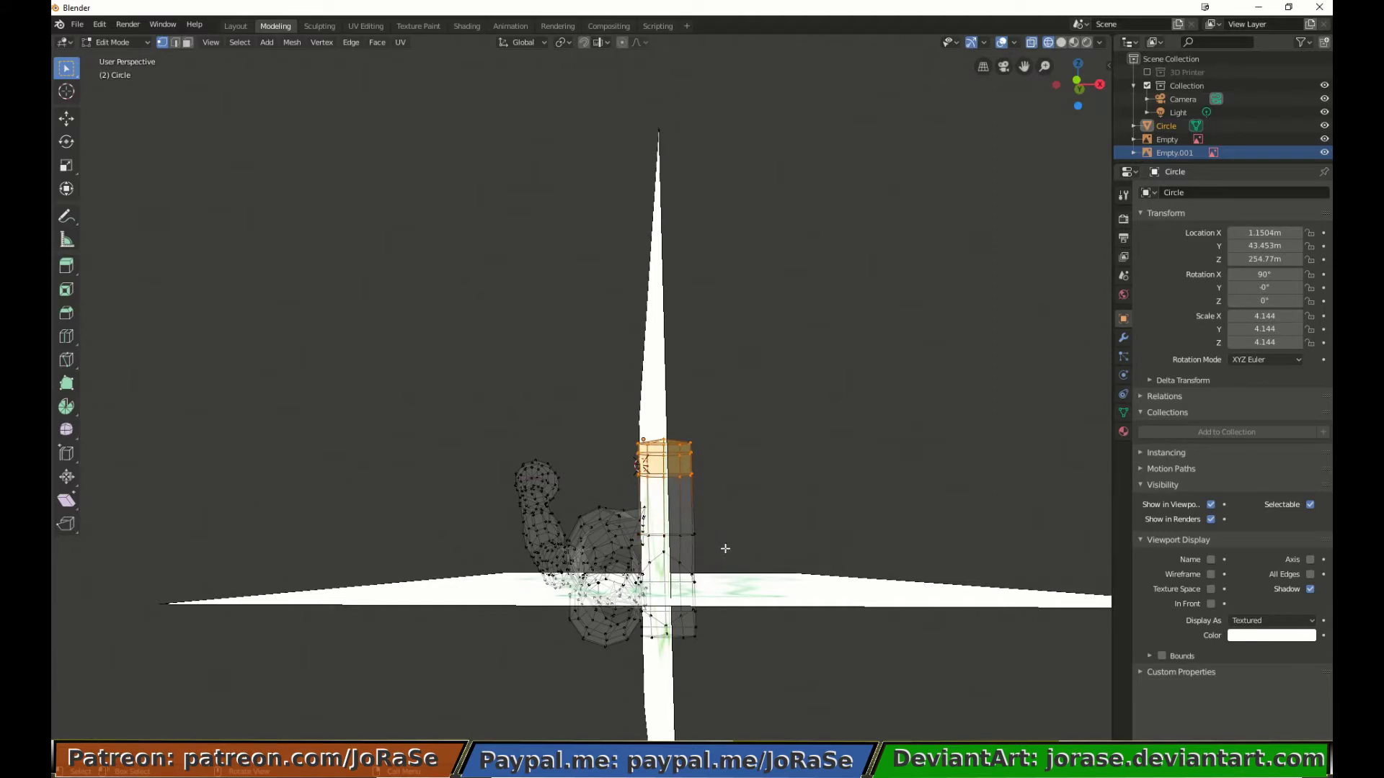
pyautogui.press('s')
pyautogui.press('x')
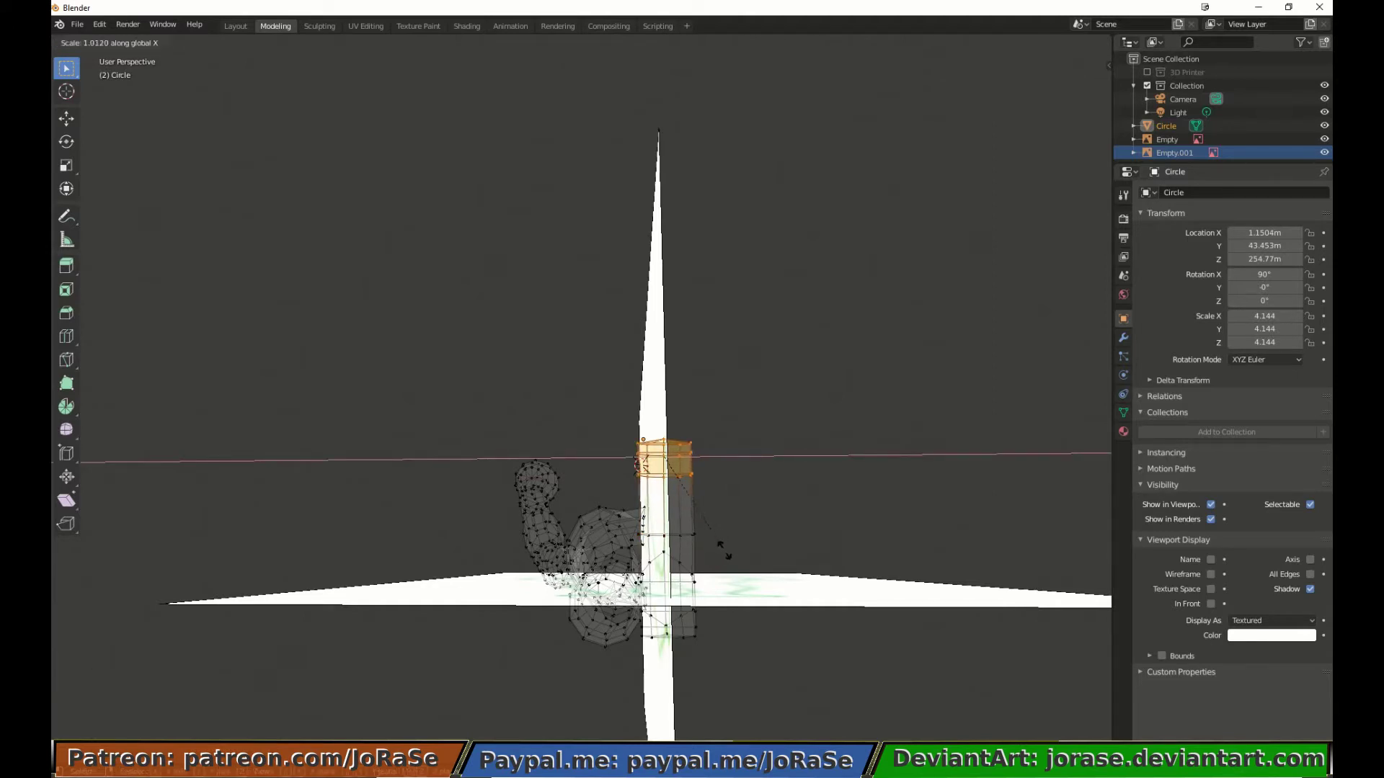
pyautogui.click(712, 528)
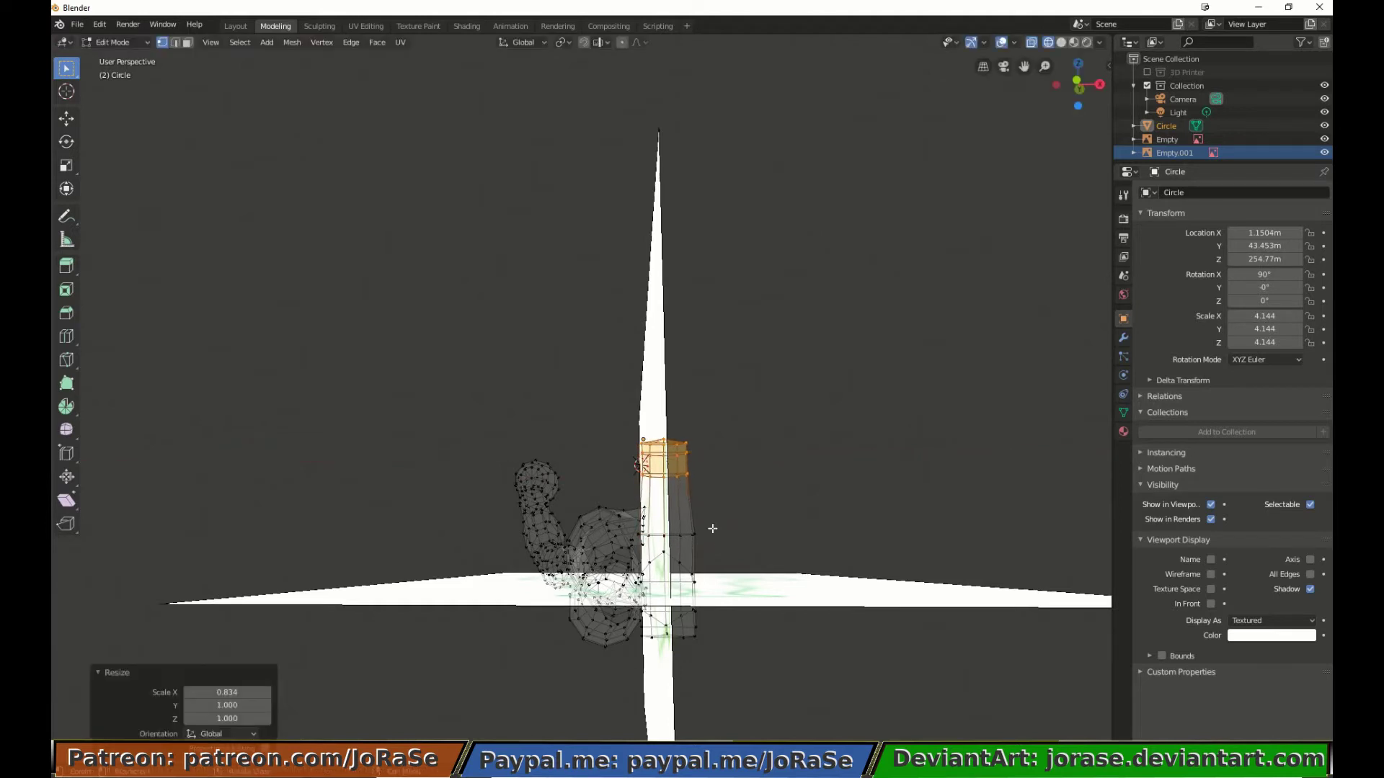
# Step: Deselect the rearmost selected toe ring and scale the outermost toe rings to about 0.743 along X
pyautogui.press('b')
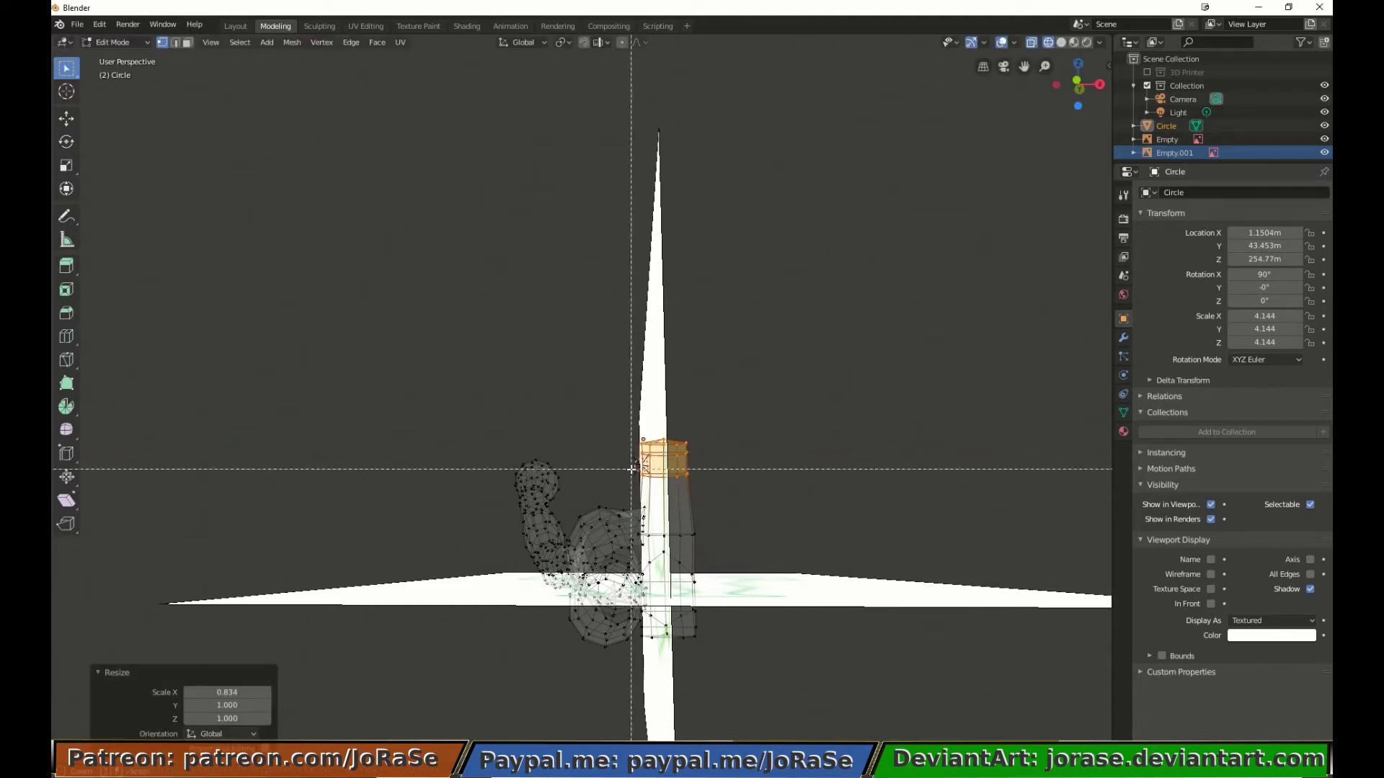
pyautogui.moveTo(631, 469); pyautogui.dragTo(724, 505, button='middle')
pyautogui.press('s')
pyautogui.press('x')
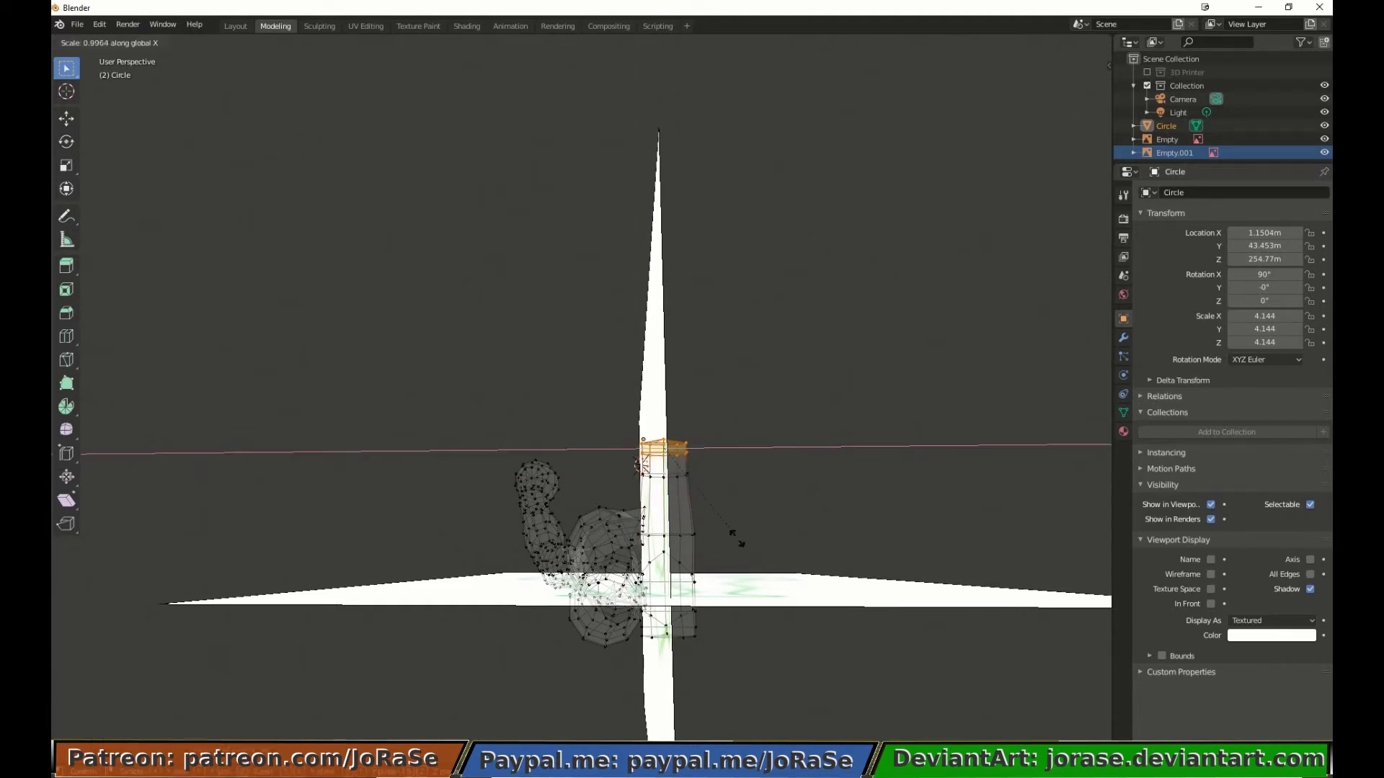
pyautogui.click(719, 516)
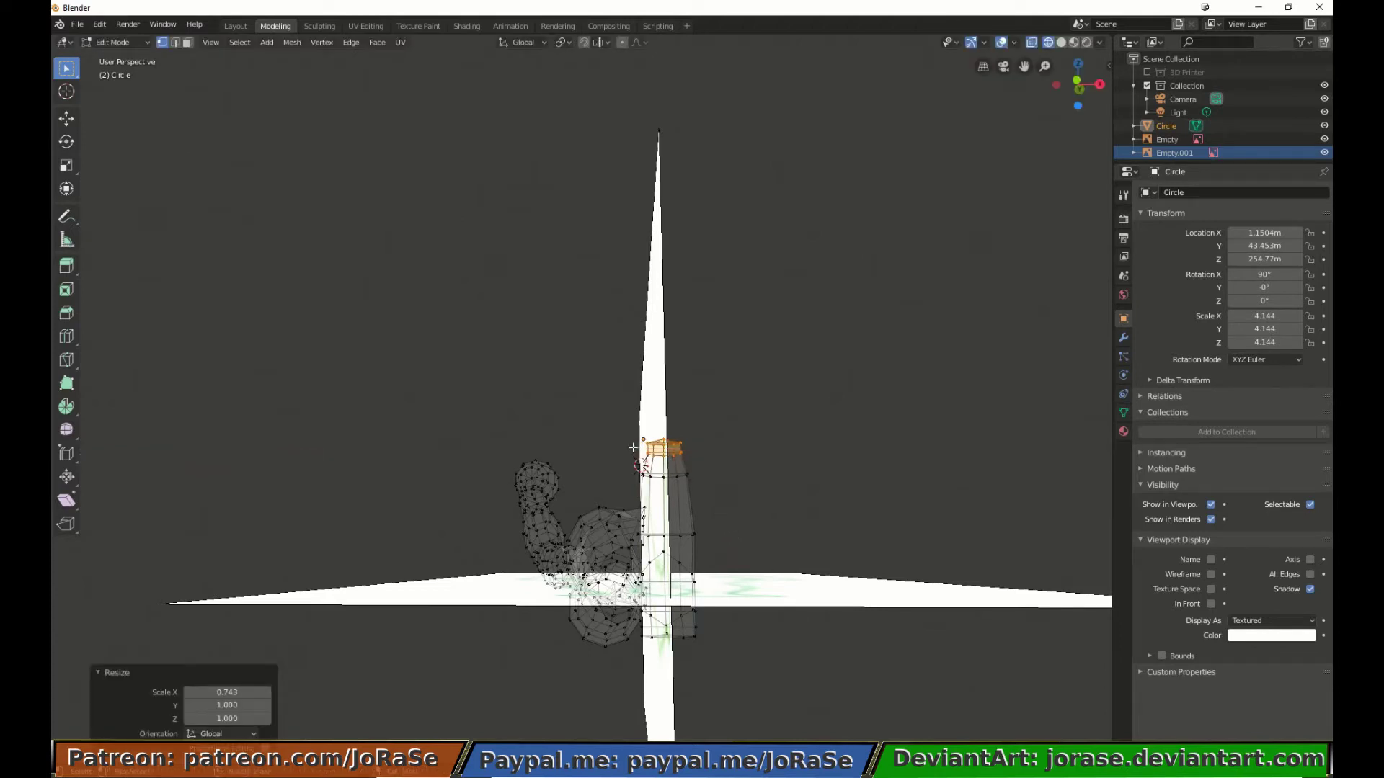
# Step: Limit the selection to the toe tip's end ring and scale it to about 0.79 along X
pyautogui.press('s')
pyautogui.press('x')
pyautogui.click(732, 494)
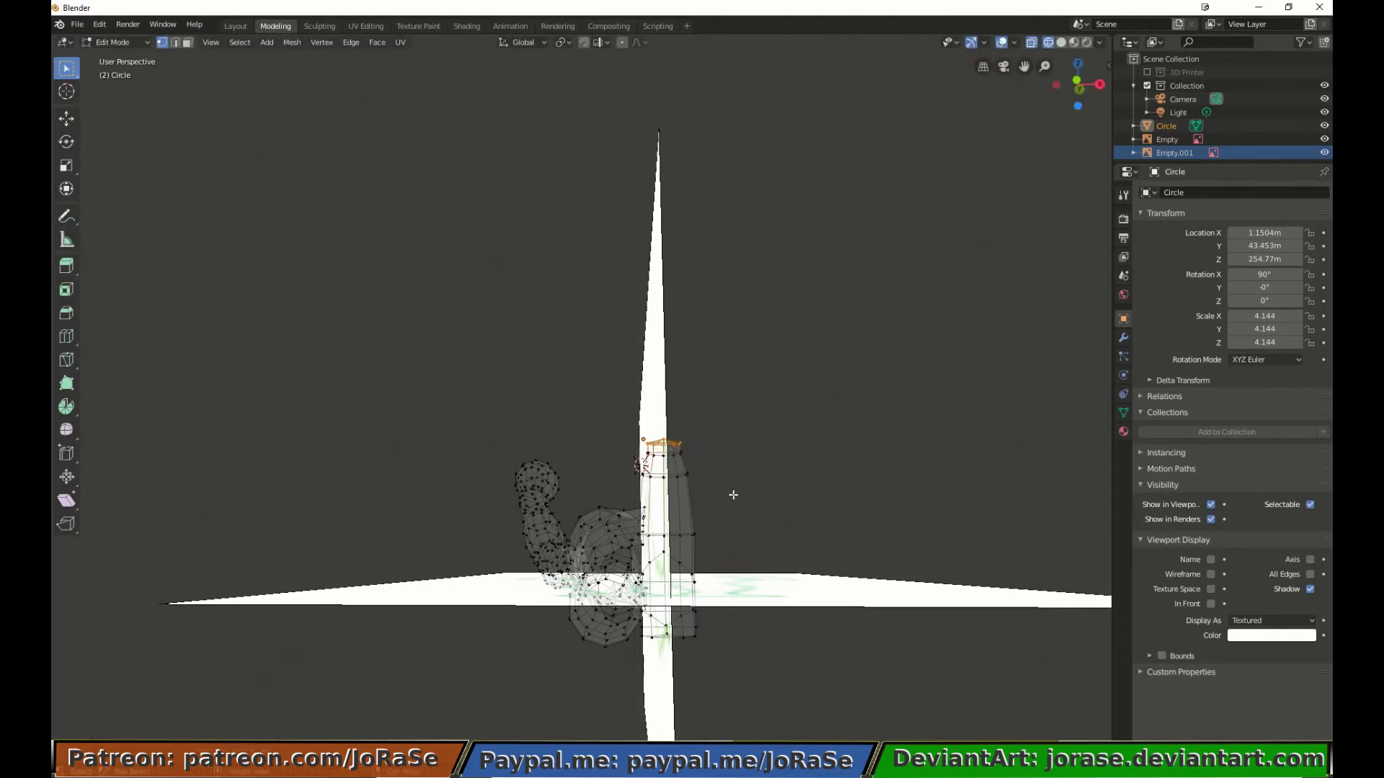
pyautogui.press('s')
pyautogui.press('x')
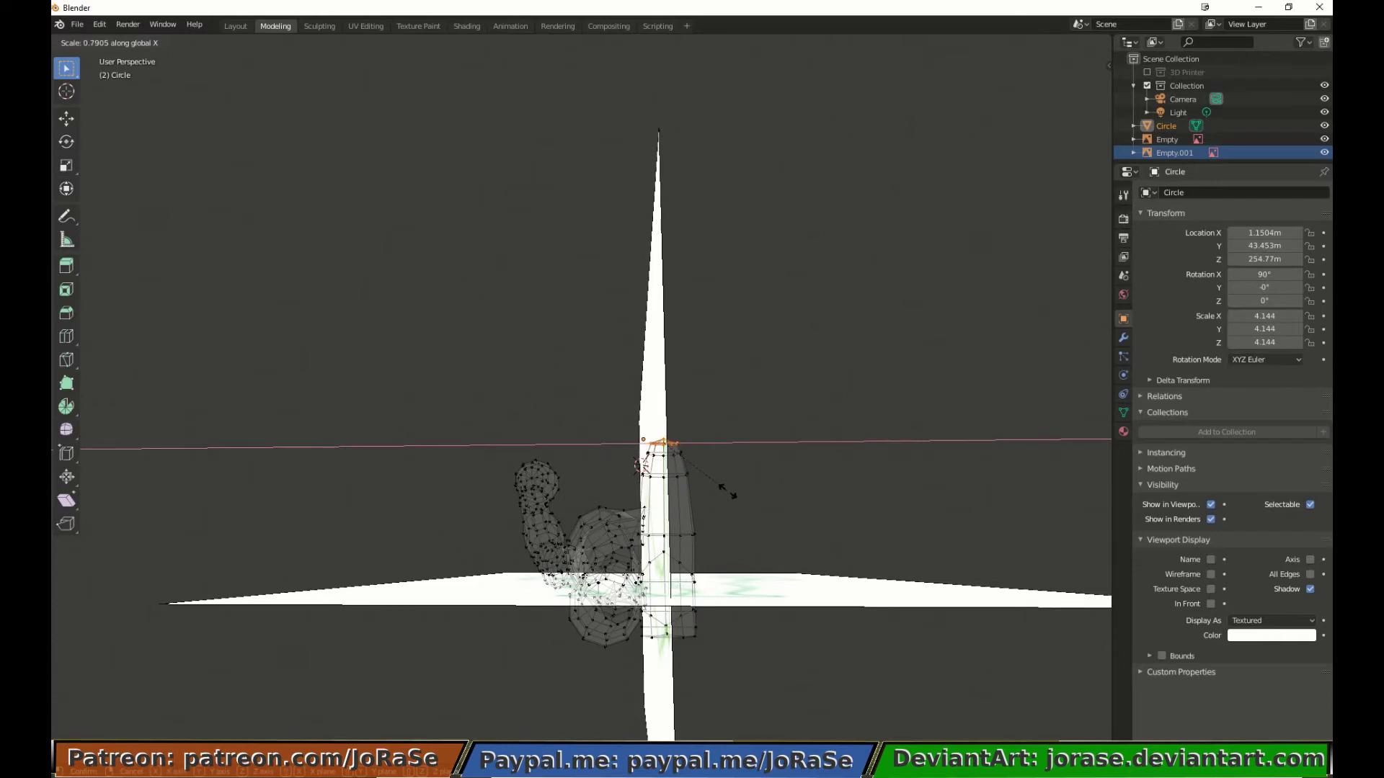
pyautogui.click(729, 492)
pyautogui.click(728, 494)
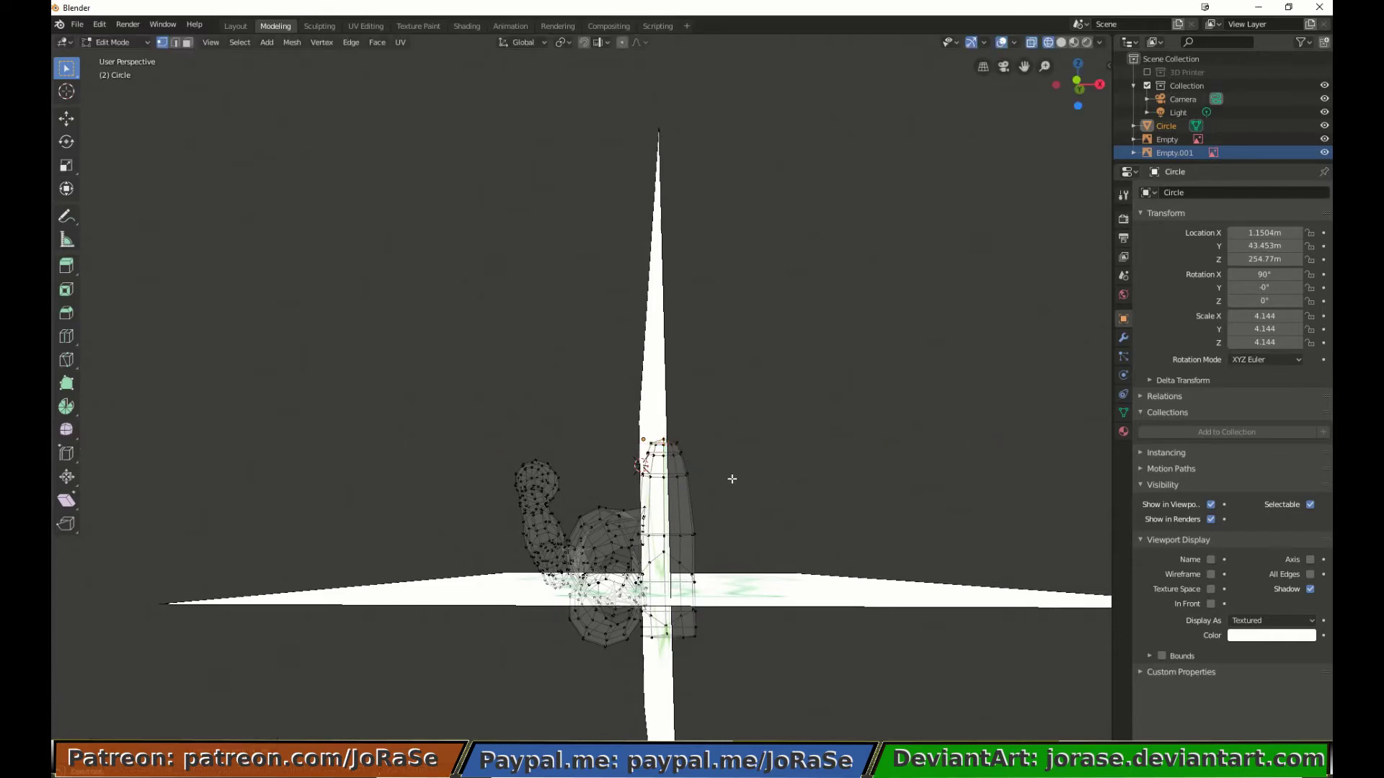
# Step: Select the heel portion of the foot and scale it by about 1.121 along X
pyautogui.moveTo(731, 478); pyautogui.dragTo(682, 476, button='middle')
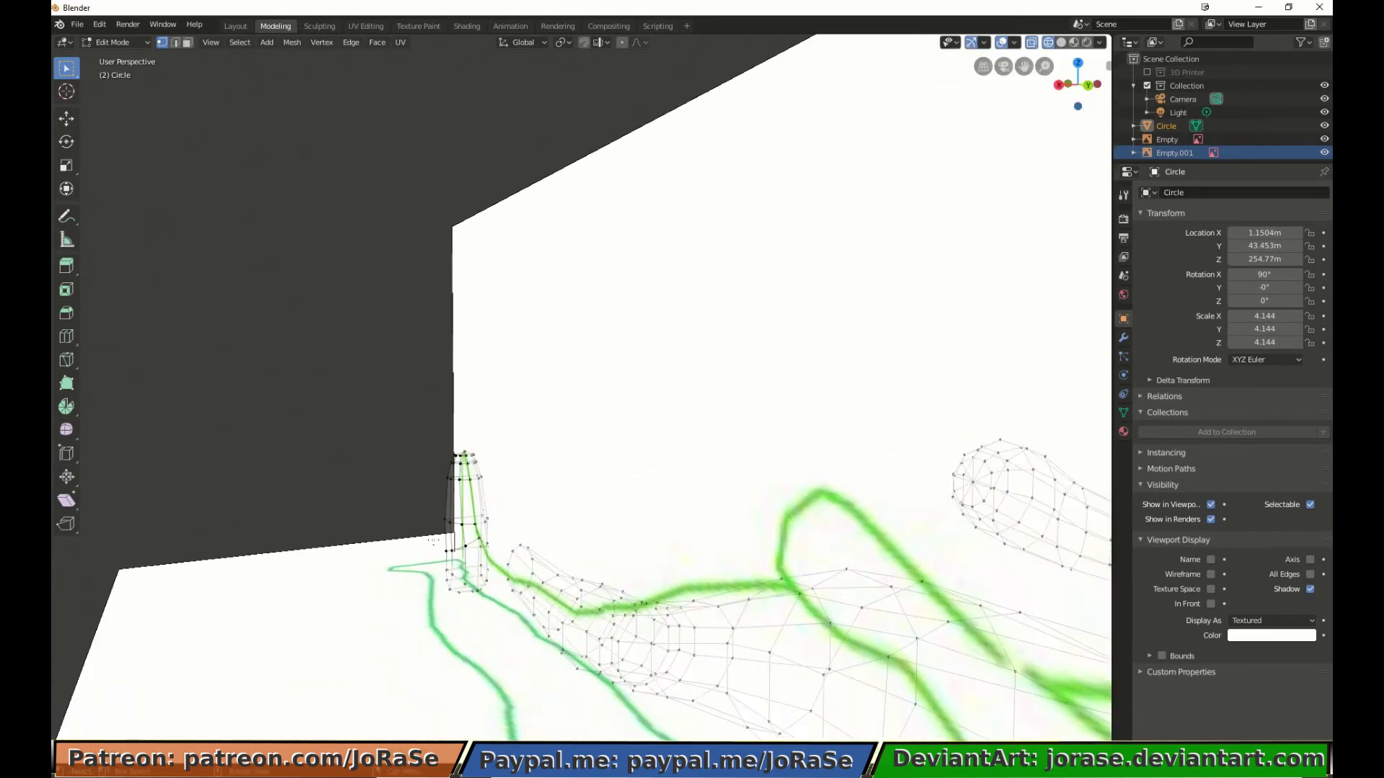
pyautogui.press('b')
pyautogui.moveTo(435, 532); pyautogui.dragTo(495, 629)
pyautogui.moveTo(503, 648); pyautogui.dragTo(485, 646, button='middle')
pyautogui.press('s')
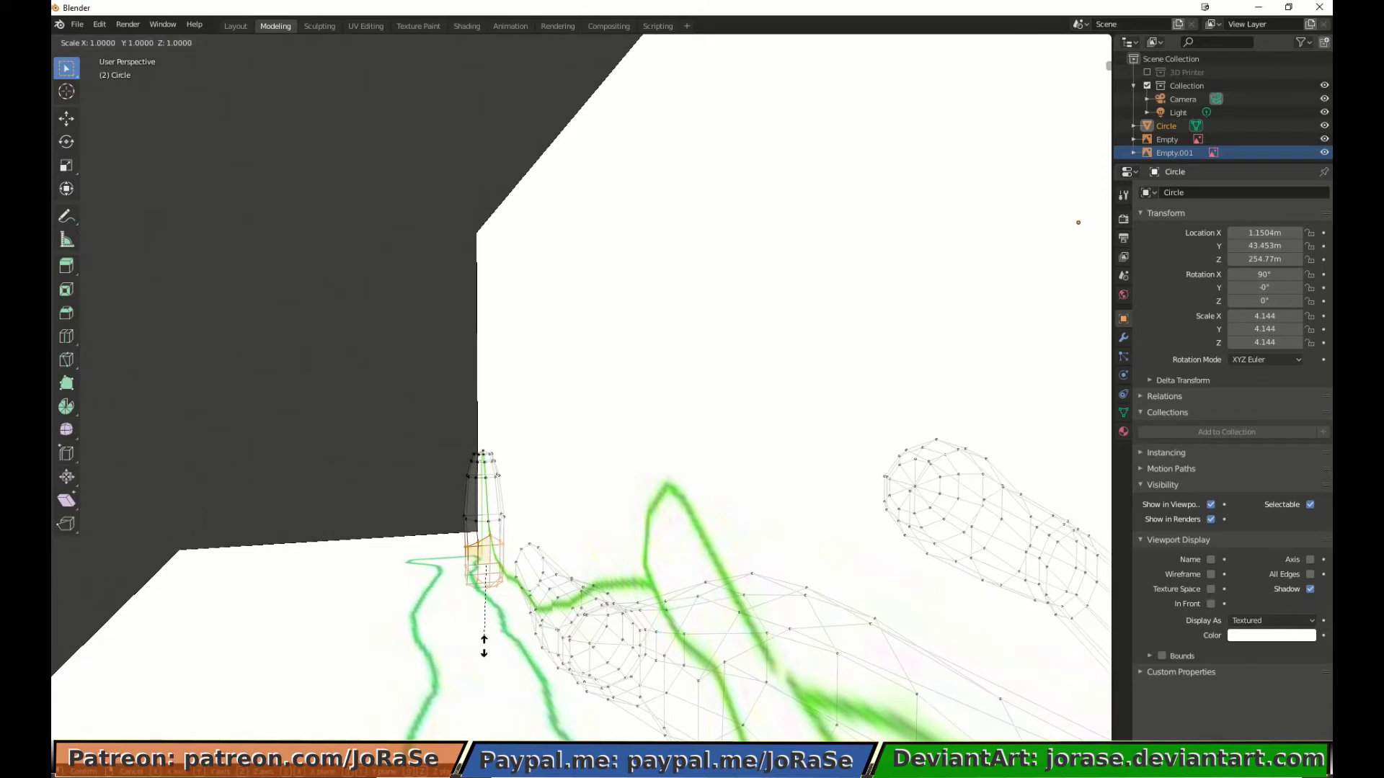
pyautogui.press('x')
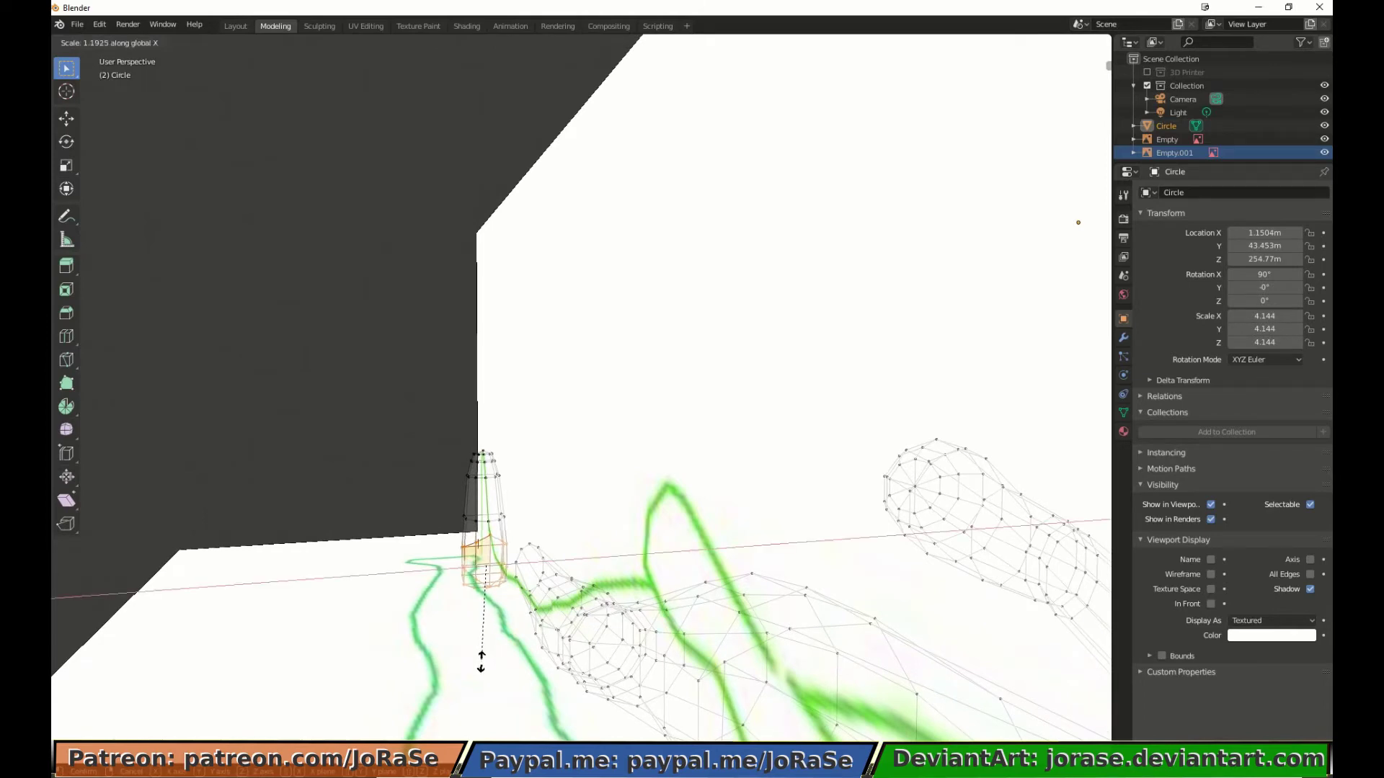
pyautogui.click(477, 656)
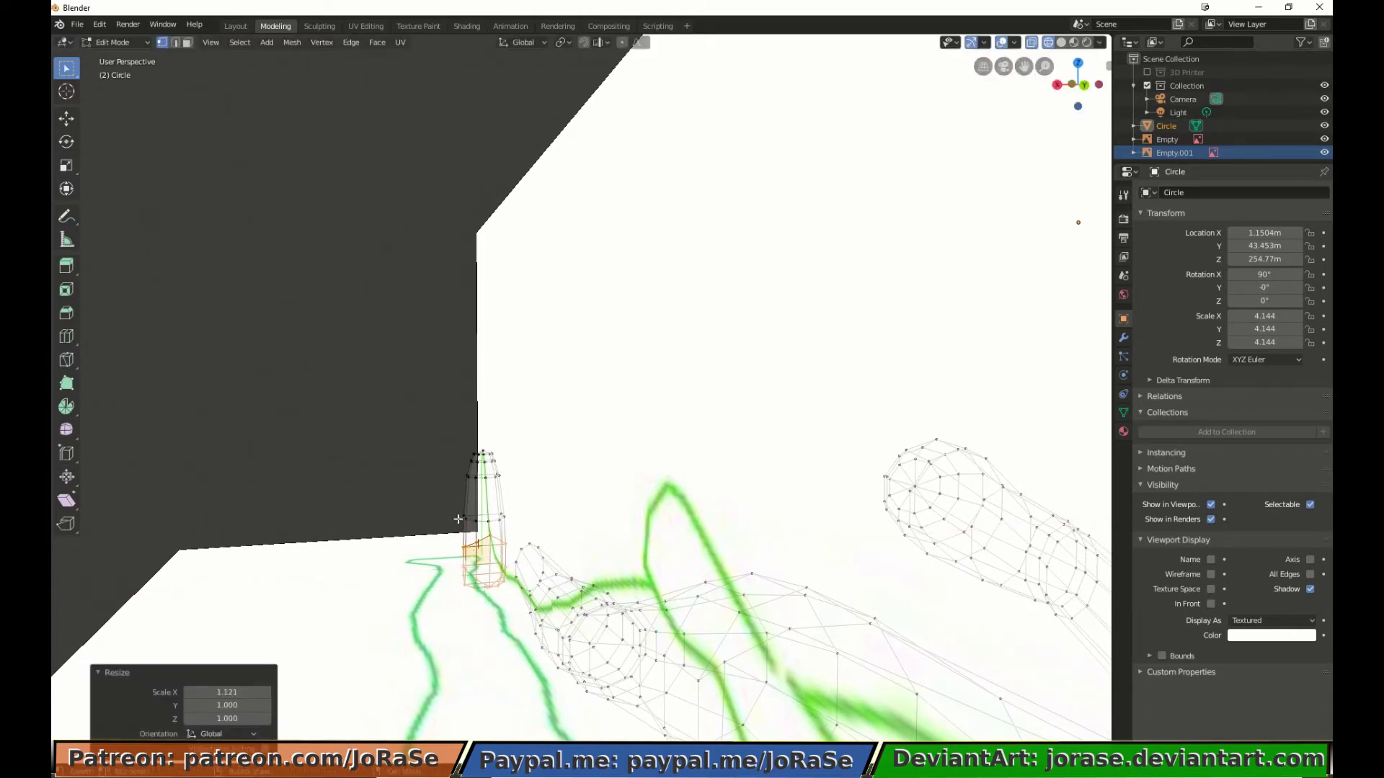
# Step: Deselect the heel portion's upper vertices and scale the remaining rear heel vertices to about 0.899 along X
pyautogui.press('b')
pyautogui.moveTo(449, 524); pyautogui.dragTo(531, 550, button='middle')
pyautogui.press('s')
pyautogui.press('x')
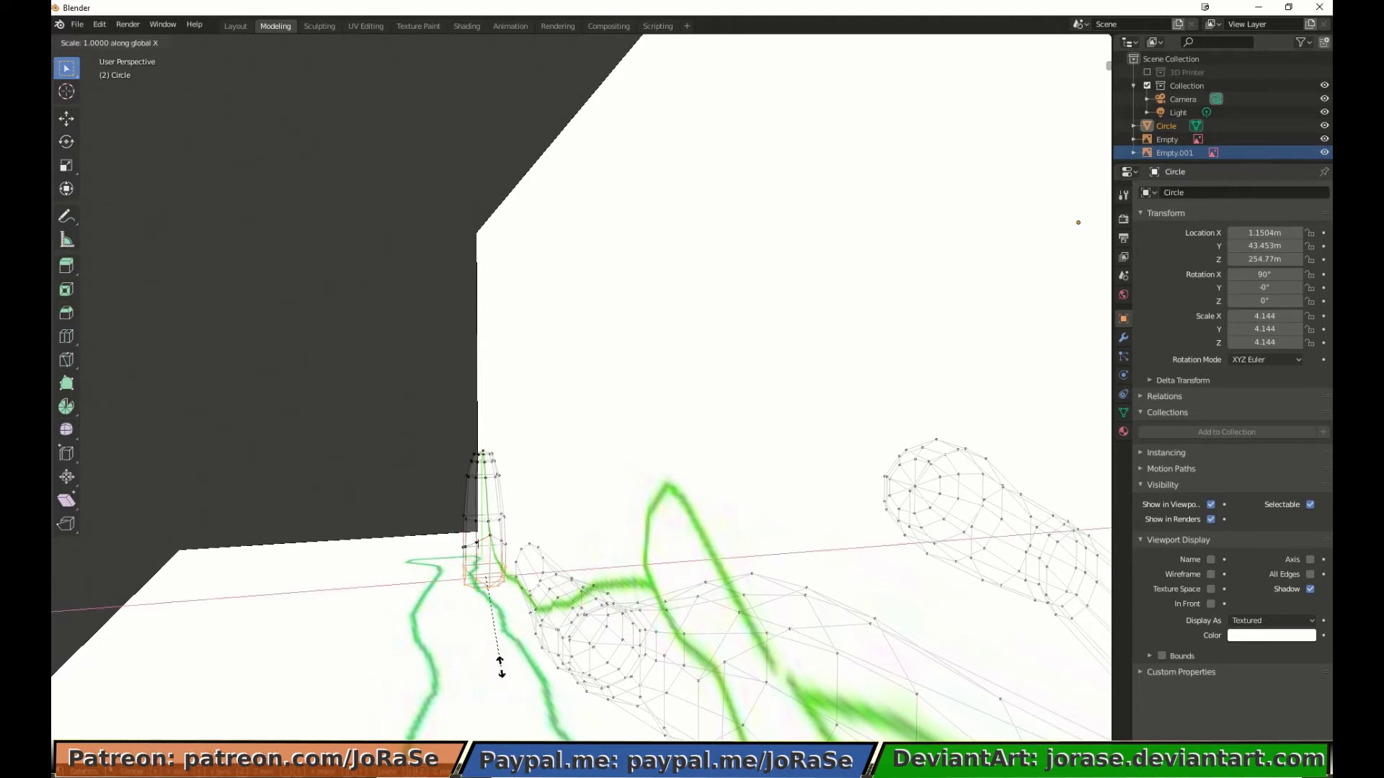
pyautogui.click(496, 657)
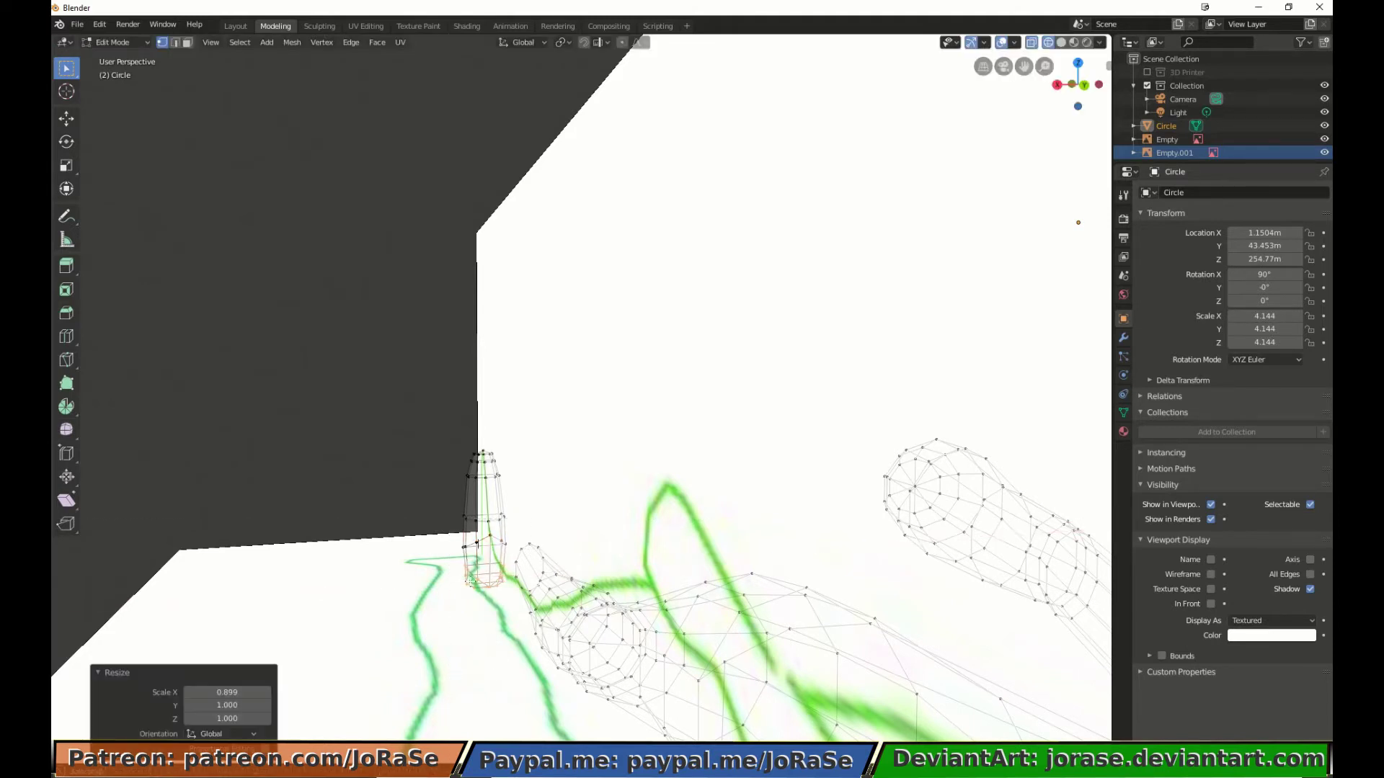
pyautogui.moveTo(496, 657); pyautogui.dragTo(373, 652, button='middle')
pyautogui.press('b')
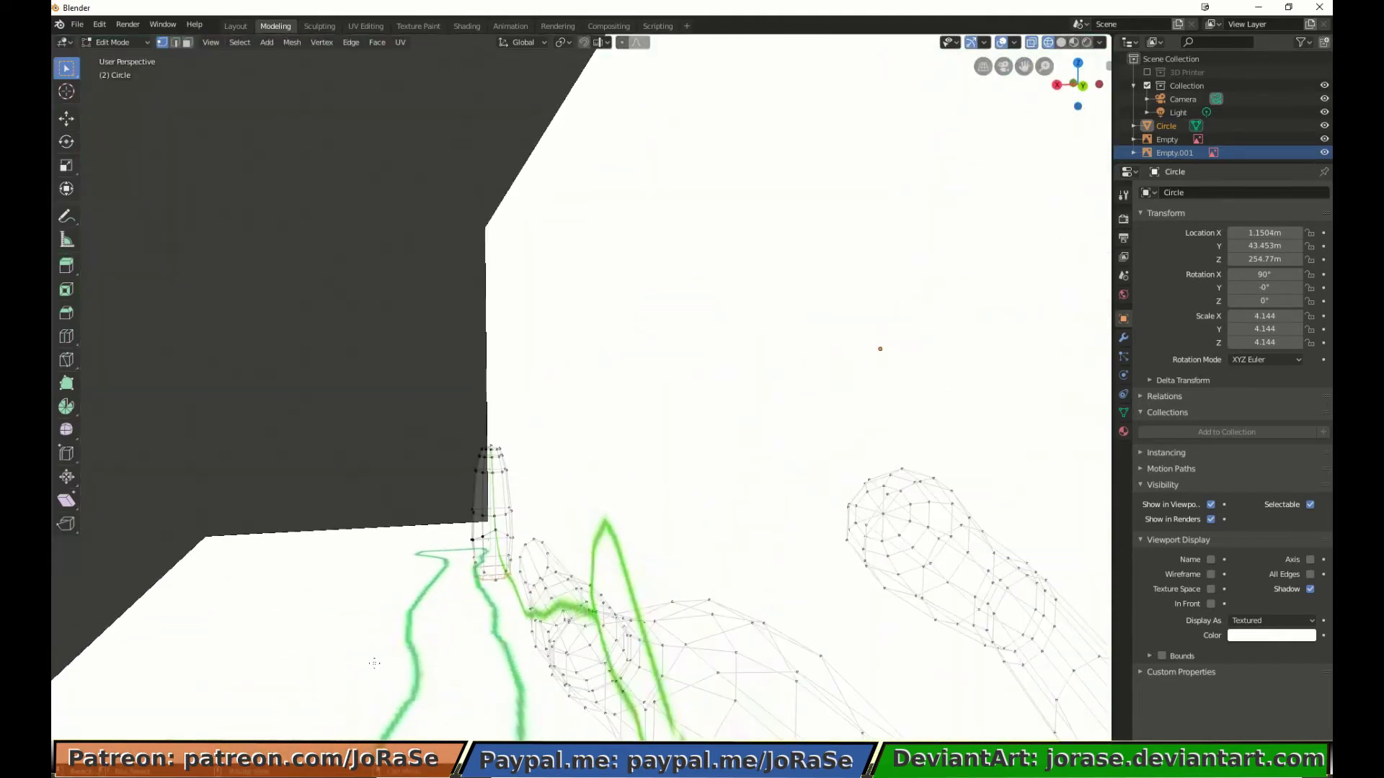
# Step: Scale the selected rear heel vertices to about 0.742 along X
pyautogui.press('s')
pyautogui.press('x')
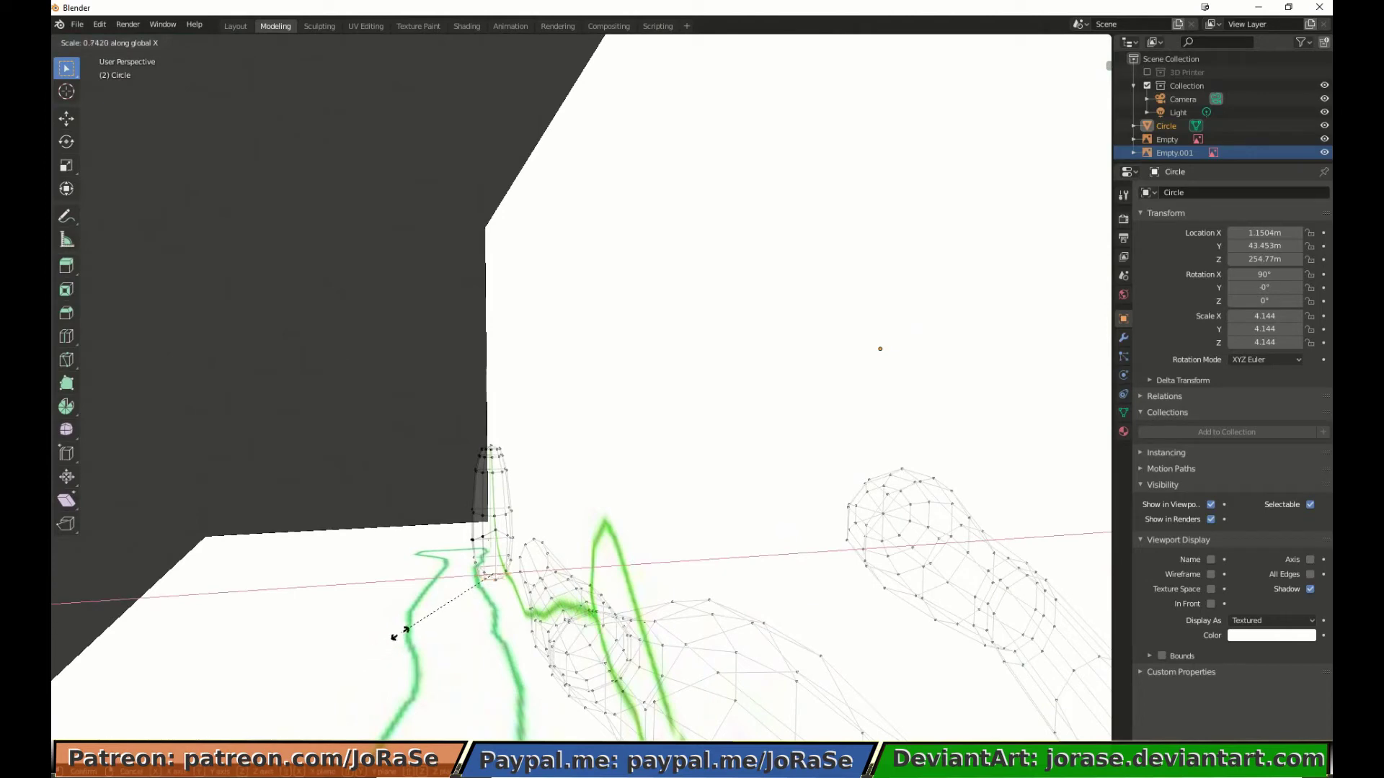
pyautogui.click(397, 636)
# Step: Select the entire foot and scale it by about 1.26 along X
pyautogui.moveTo(398, 634); pyautogui.dragTo(441, 500, button='middle')
pyautogui.moveTo(380, 418); pyautogui.dragTo(484, 662)
pyautogui.moveTo(504, 638); pyautogui.dragTo(421, 629, button='middle')
pyautogui.press('s')
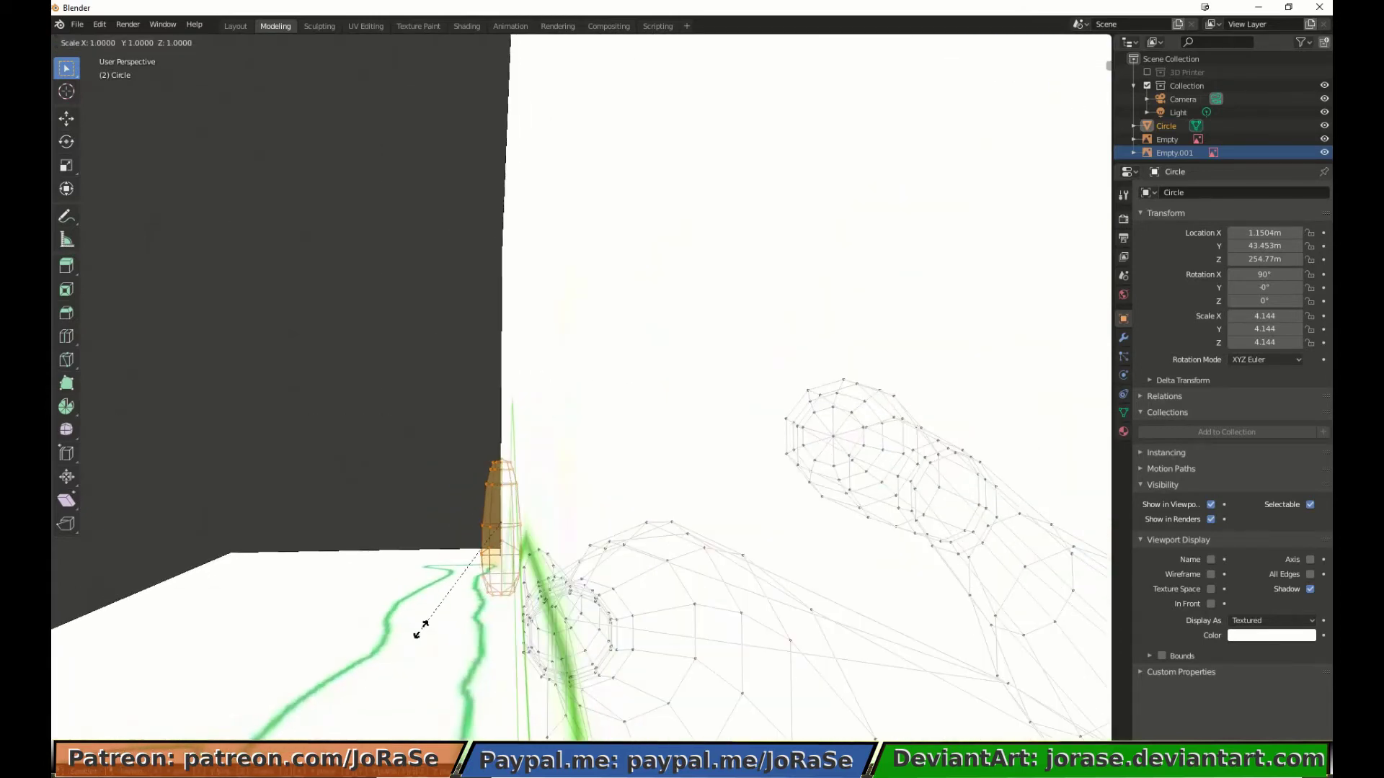
pyautogui.press('x')
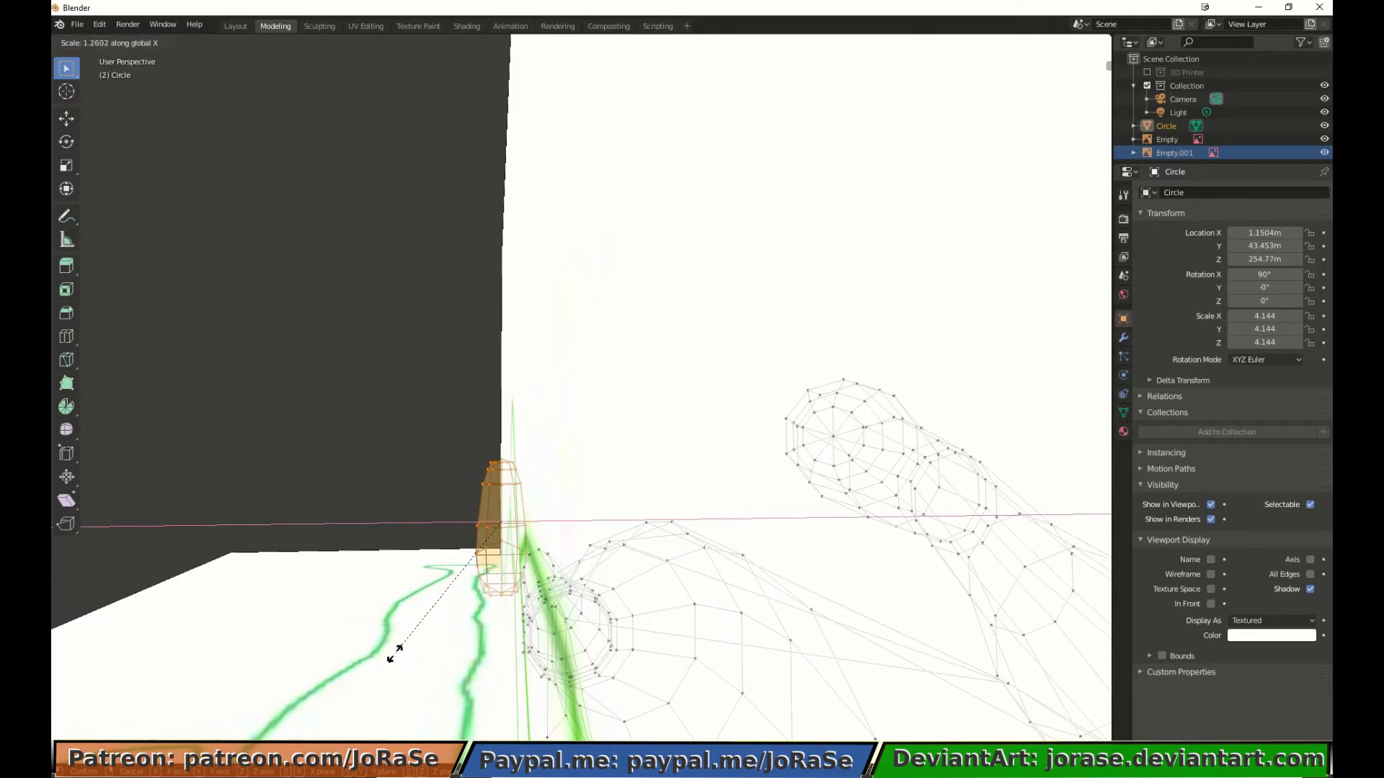
pyautogui.click(393, 653)
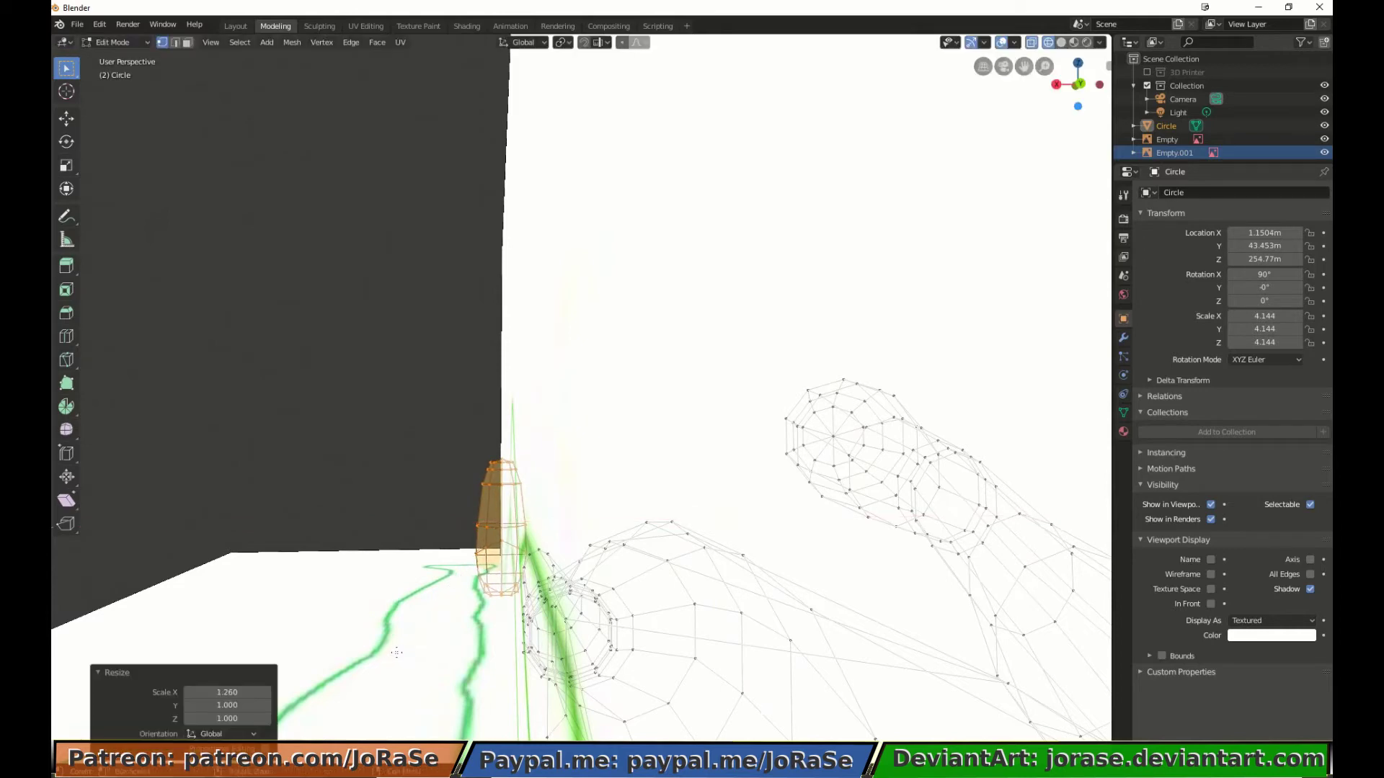
# Step: In top view, move the foot about -1.93 m in X and 0.176 m in Y under the modelled leg, and deselect it
pyautogui.moveTo(393, 652)
pyautogui.mouseDown(button='middle')
pyautogui.moveTo(658, 145)
pyautogui.moveTo(519, 689)
pyautogui.moveTo(708, 735)
pyautogui.mouseUp(button='middle')
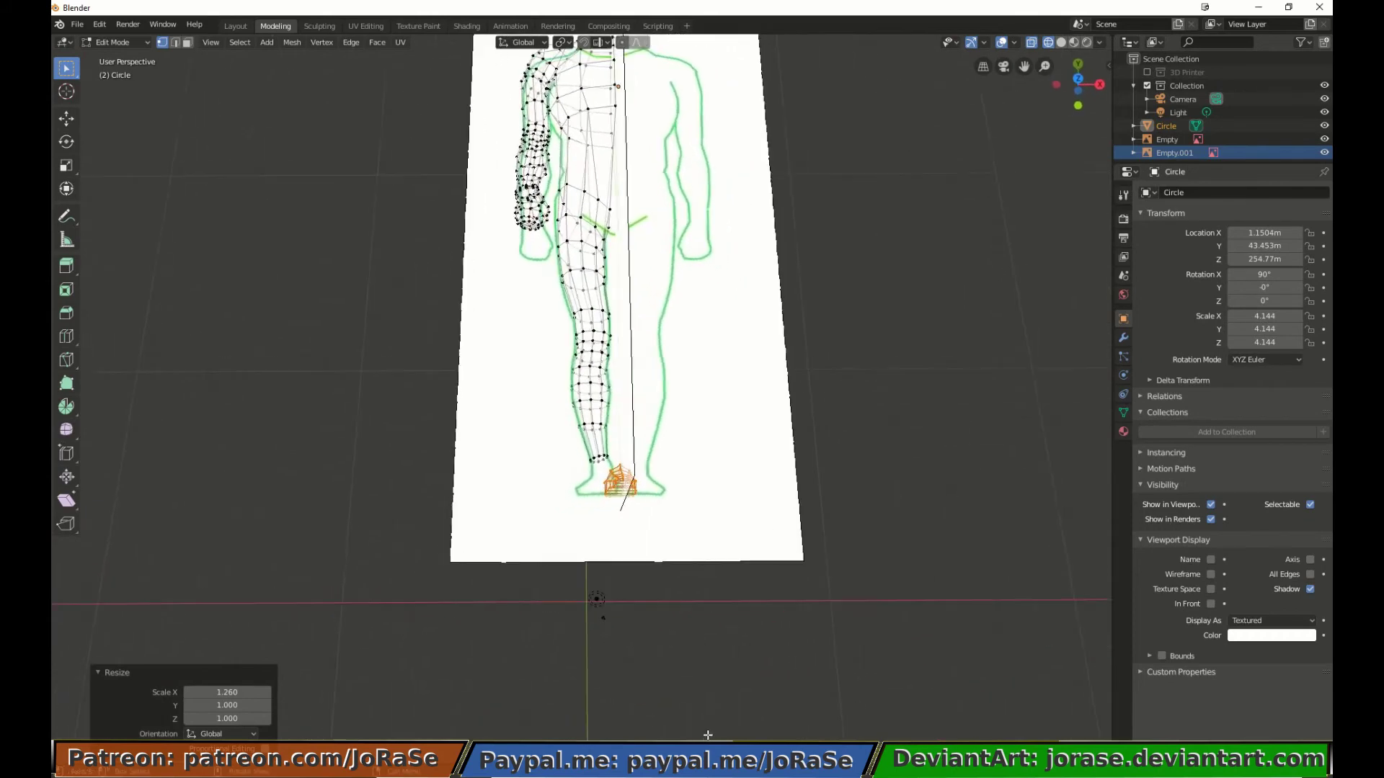
pyautogui.press('KP_7')
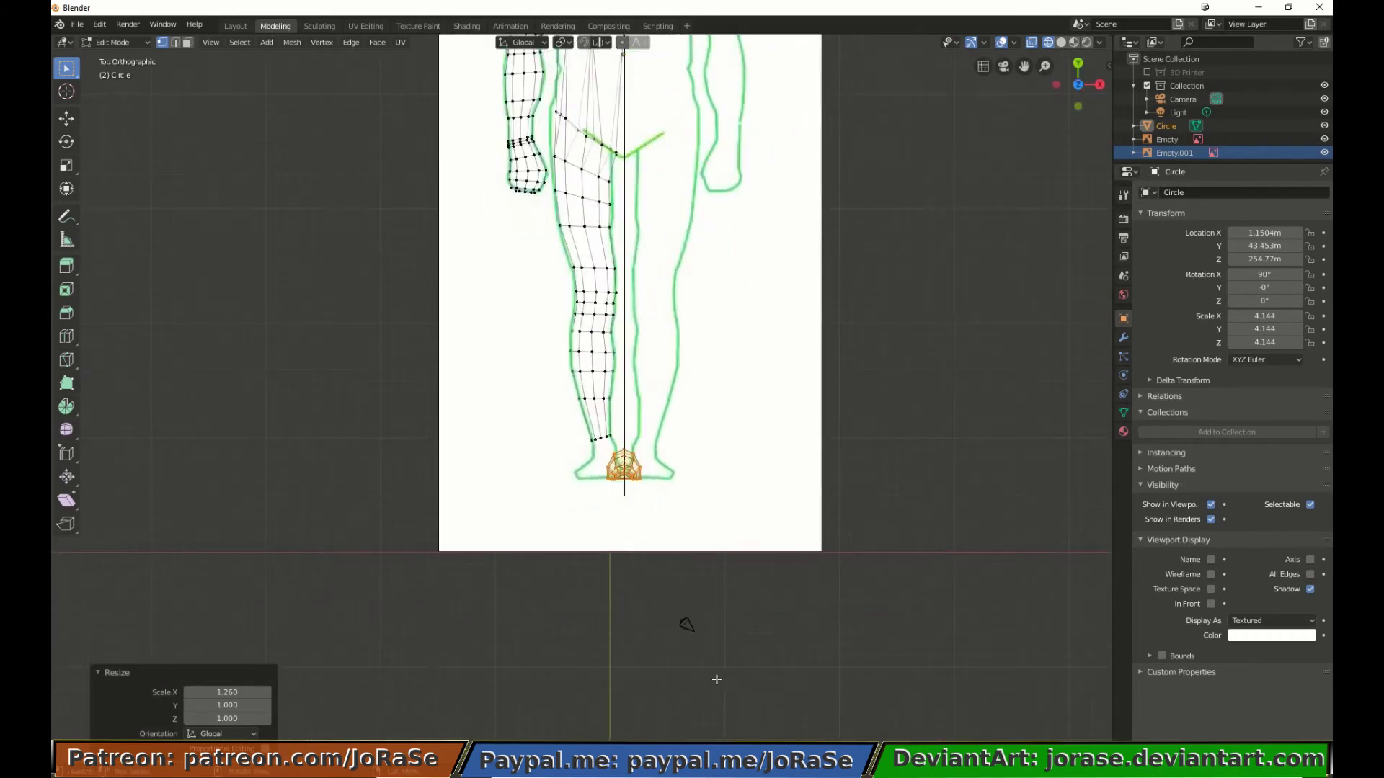
pyautogui.press('g')
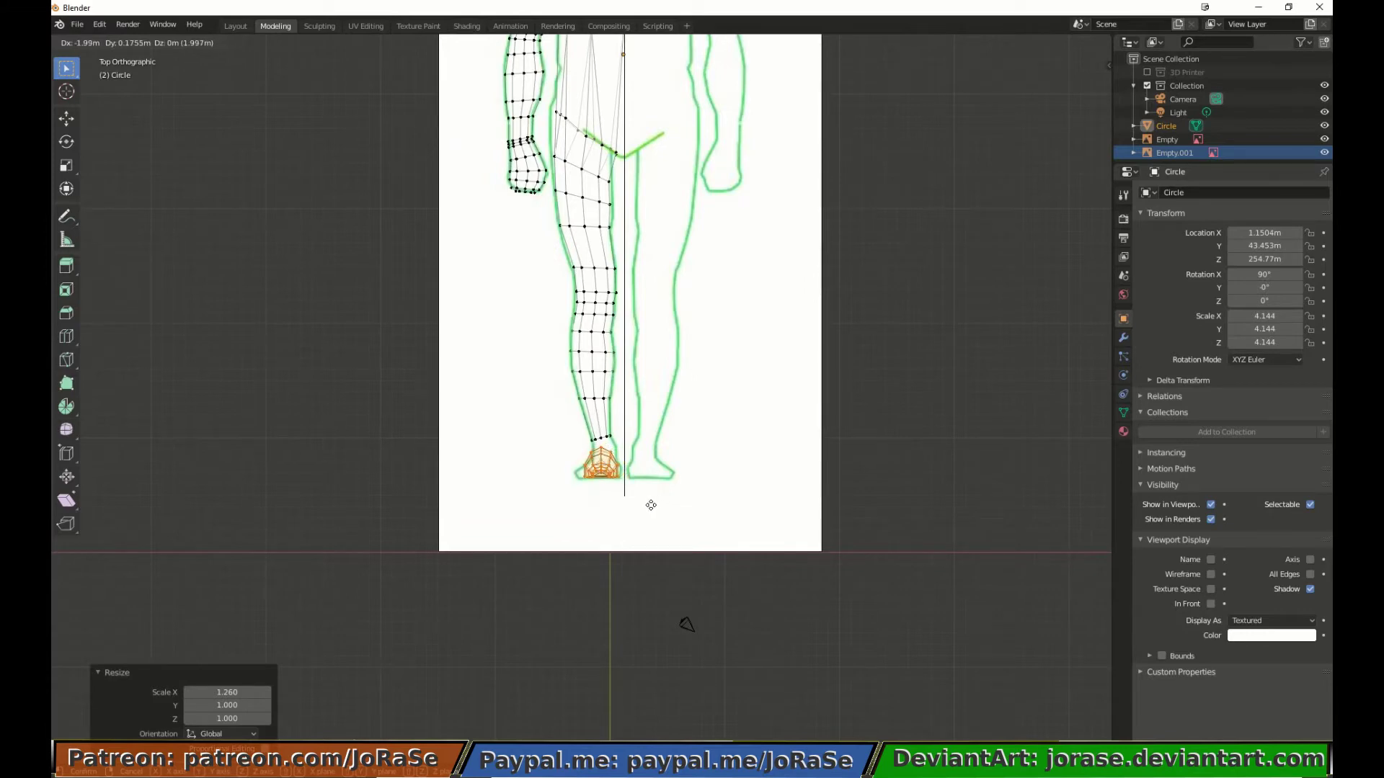
pyautogui.click(653, 505)
pyautogui.scroll(5, 665, 517)
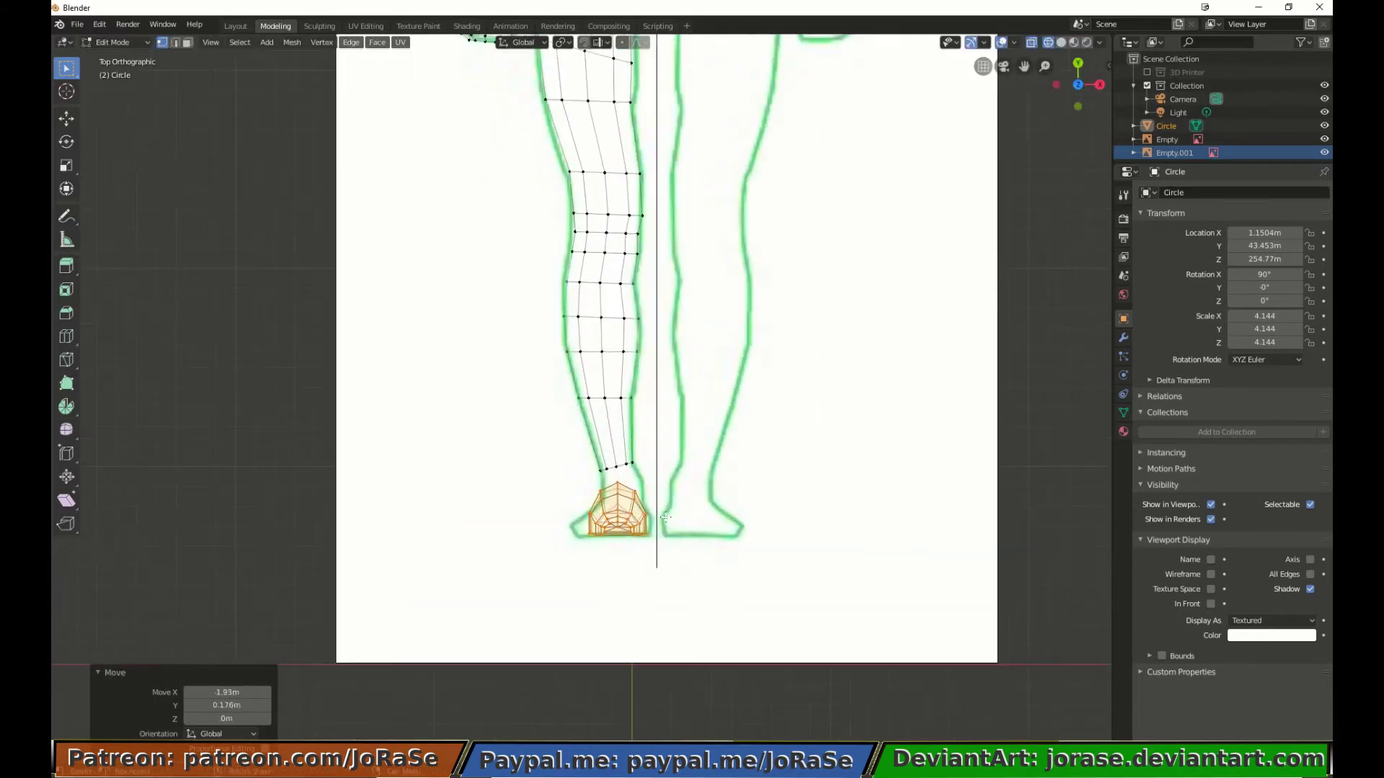
pyautogui.click(668, 503)
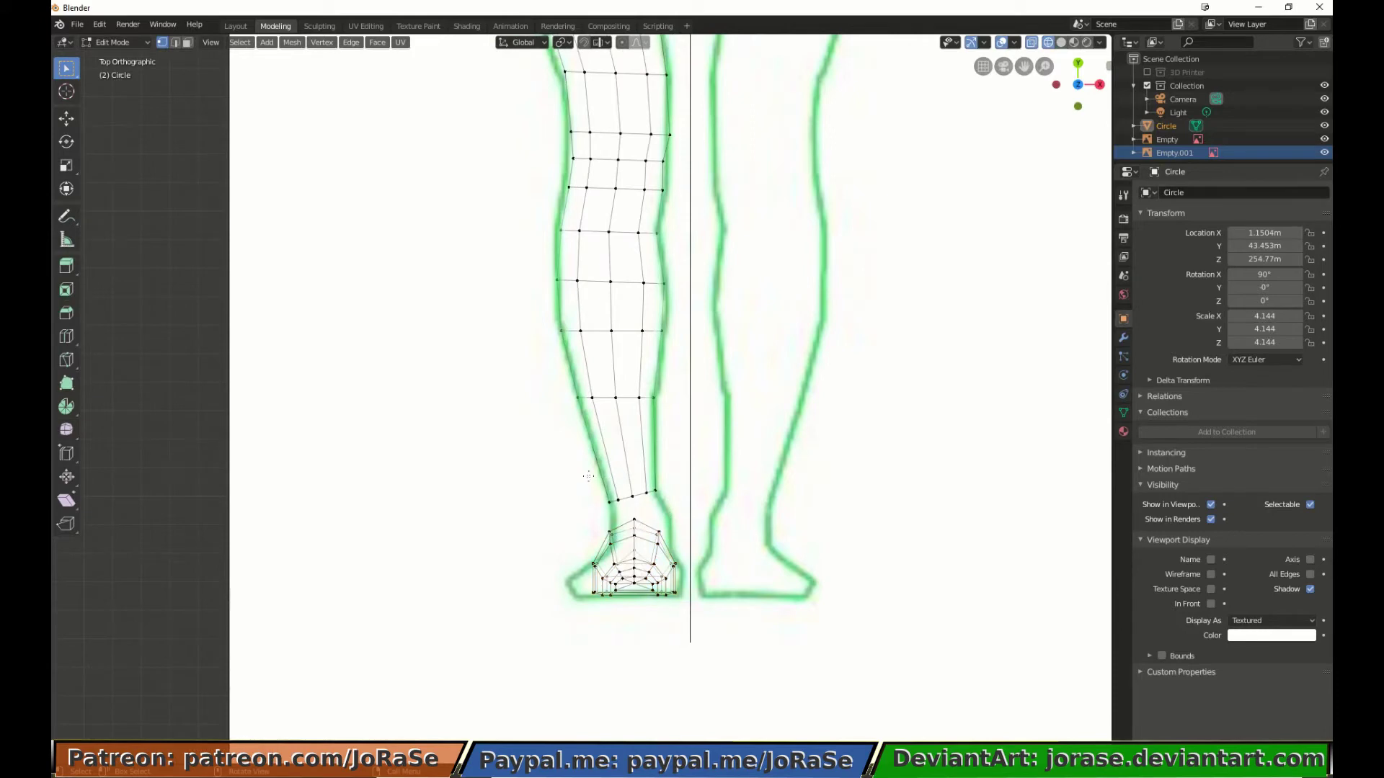
# Step: Extrude the leg's bottom edge loop about 0.094 m in X and -0.259 m in Y and rotate it about 6.72°
pyautogui.press('b')
pyautogui.moveTo(588, 476); pyautogui.dragTo(688, 513)
pyautogui.press('e')
pyautogui.click(764, 496)
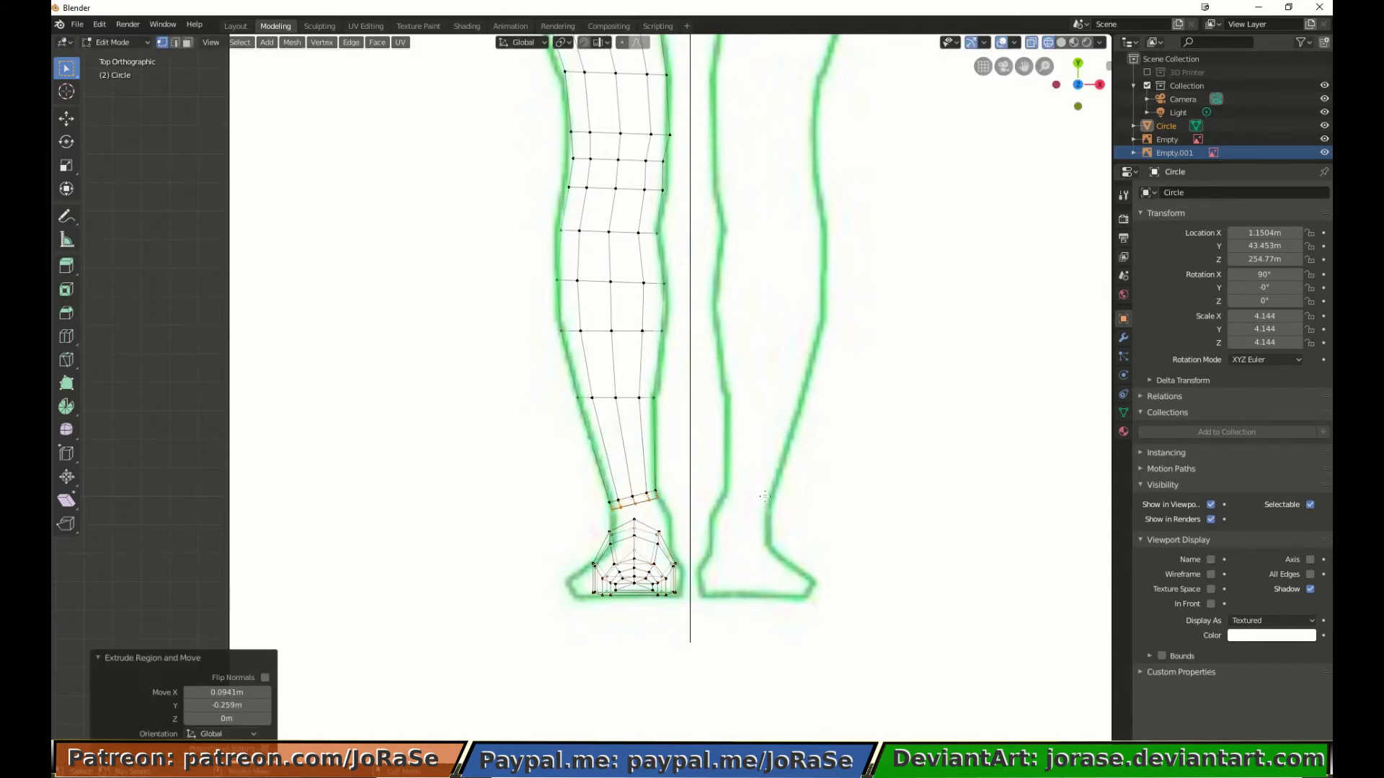
pyautogui.press('r')
pyautogui.click(769, 510)
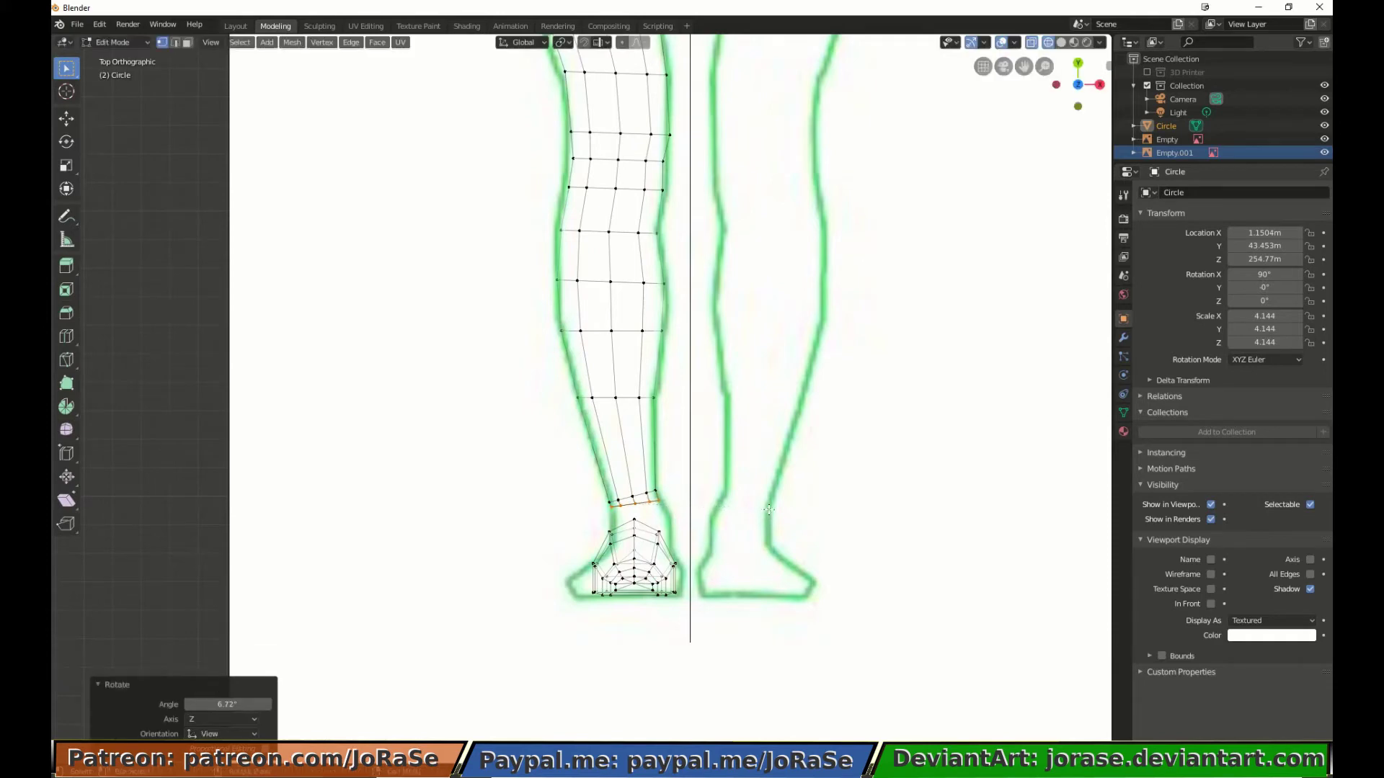
# Step: Extrude the ankle loop again by about 0.094 m in X and -0.306 m in Y toward the foot, and clear the selection
pyautogui.press('g')
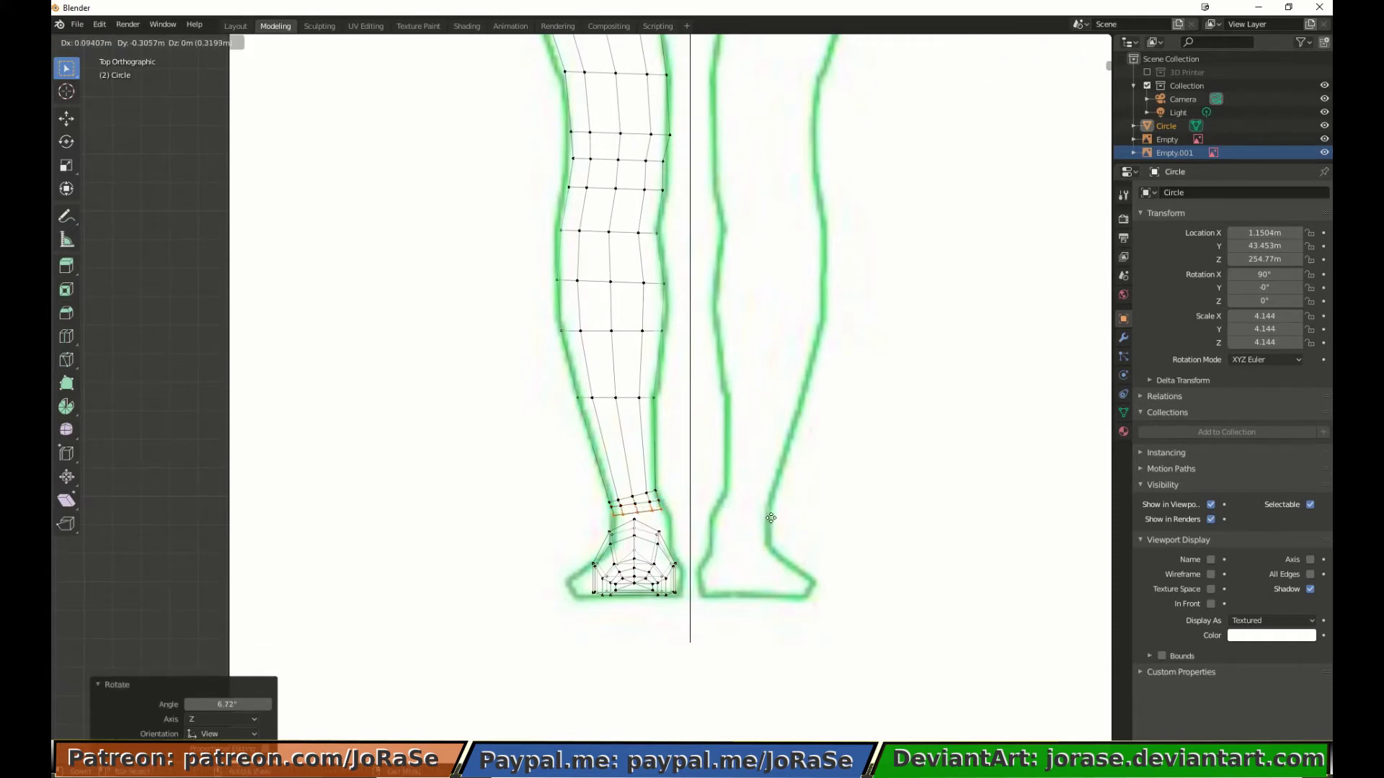
pyautogui.click(770, 517)
pyautogui.hotkey('alt', 'a')
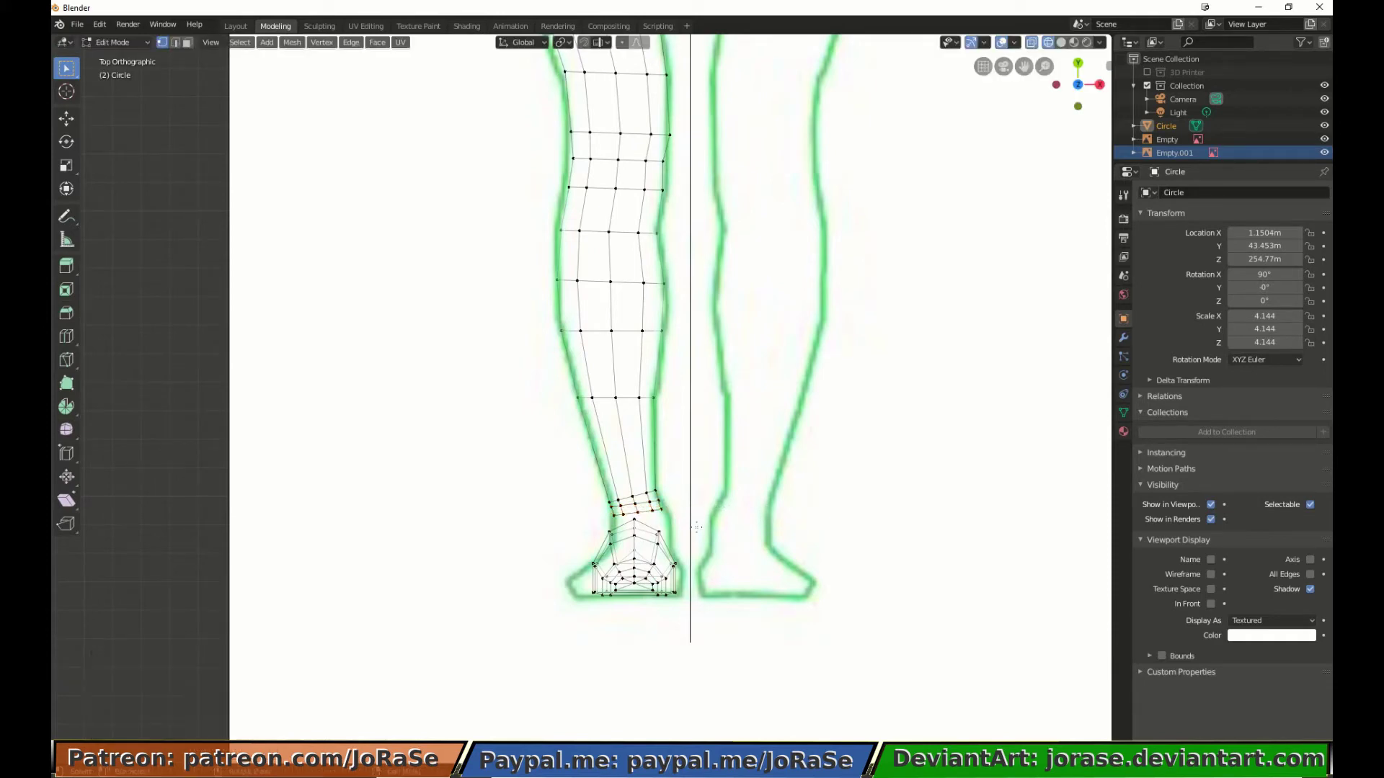
# Step: Knife two edges across one side of the foot, from its mid-side vertices to the edge of the ankle opening
pyautogui.moveTo(696, 527); pyautogui.dragTo(593, 452, button='middle')
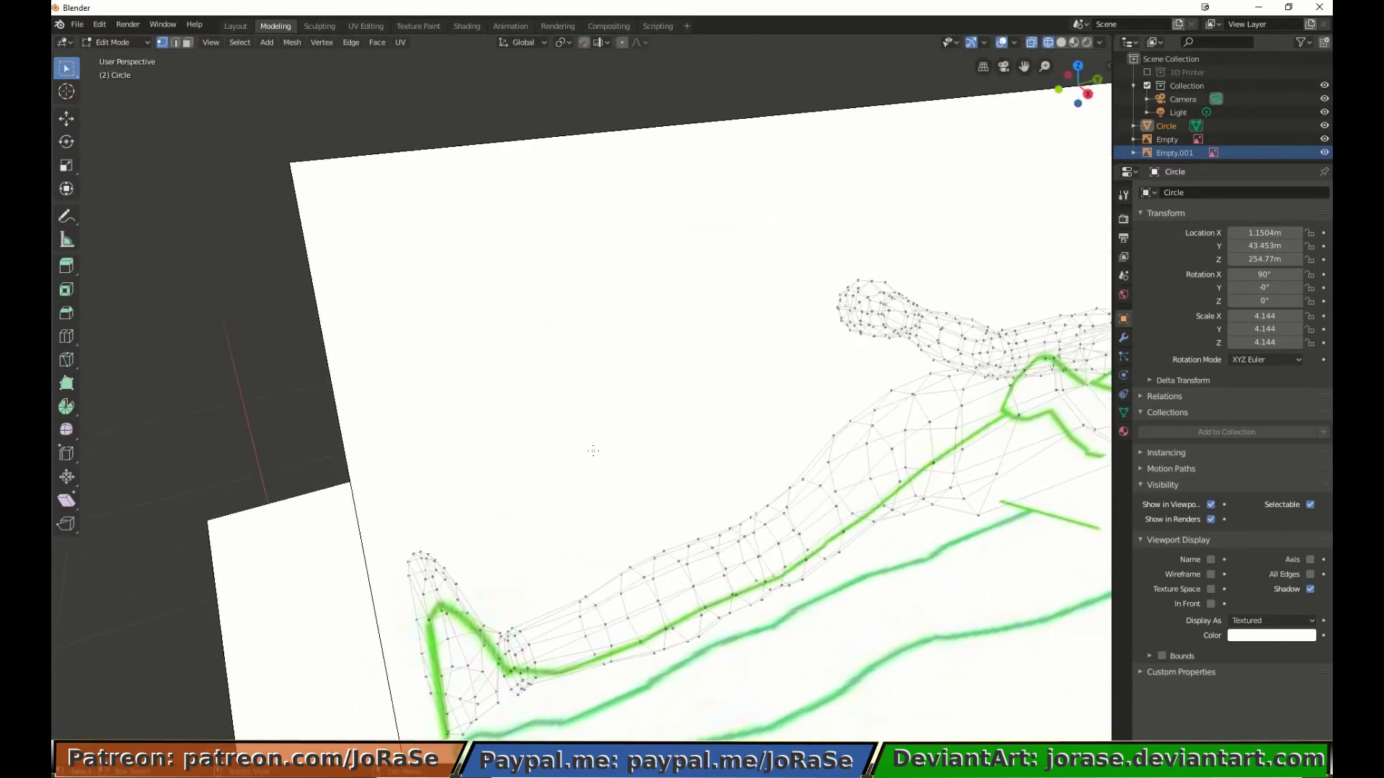
pyautogui.press('KP_3')
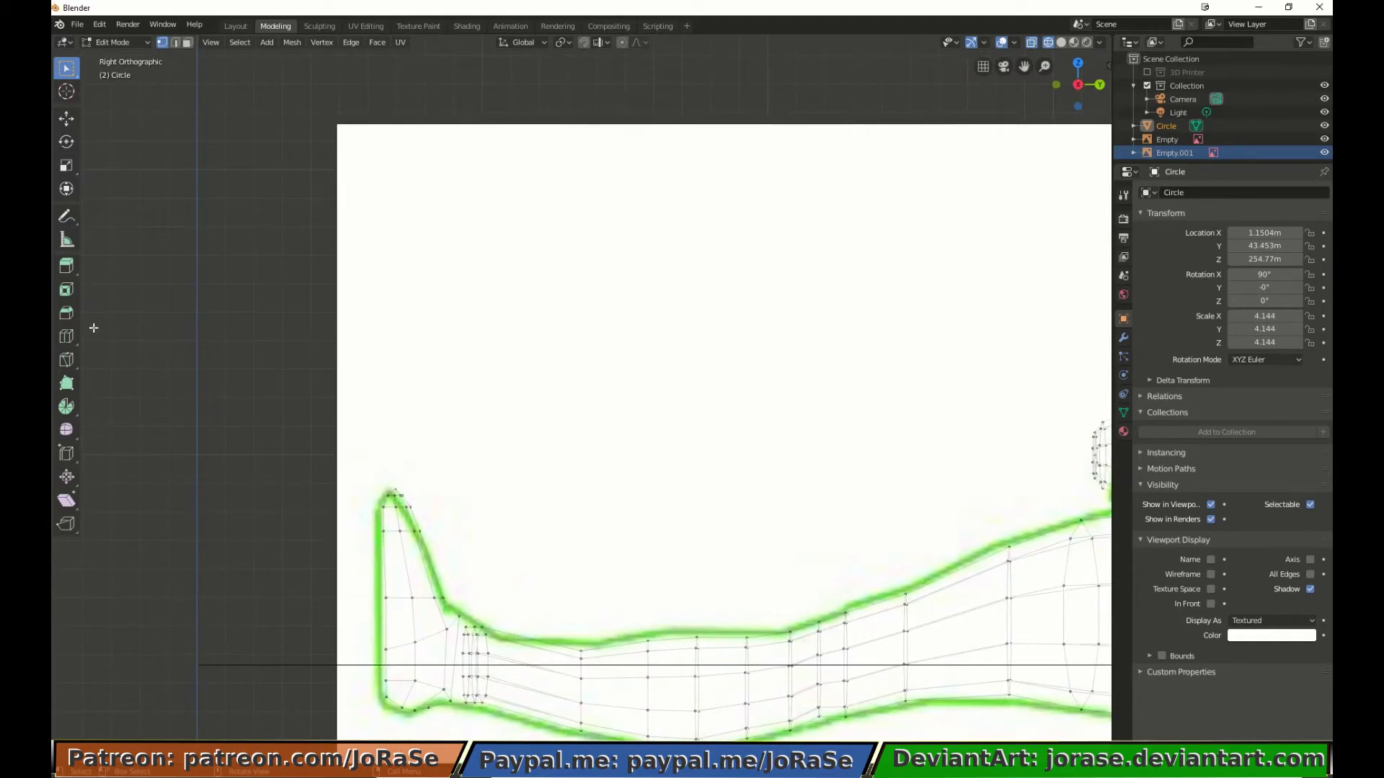
pyautogui.click(73, 356)
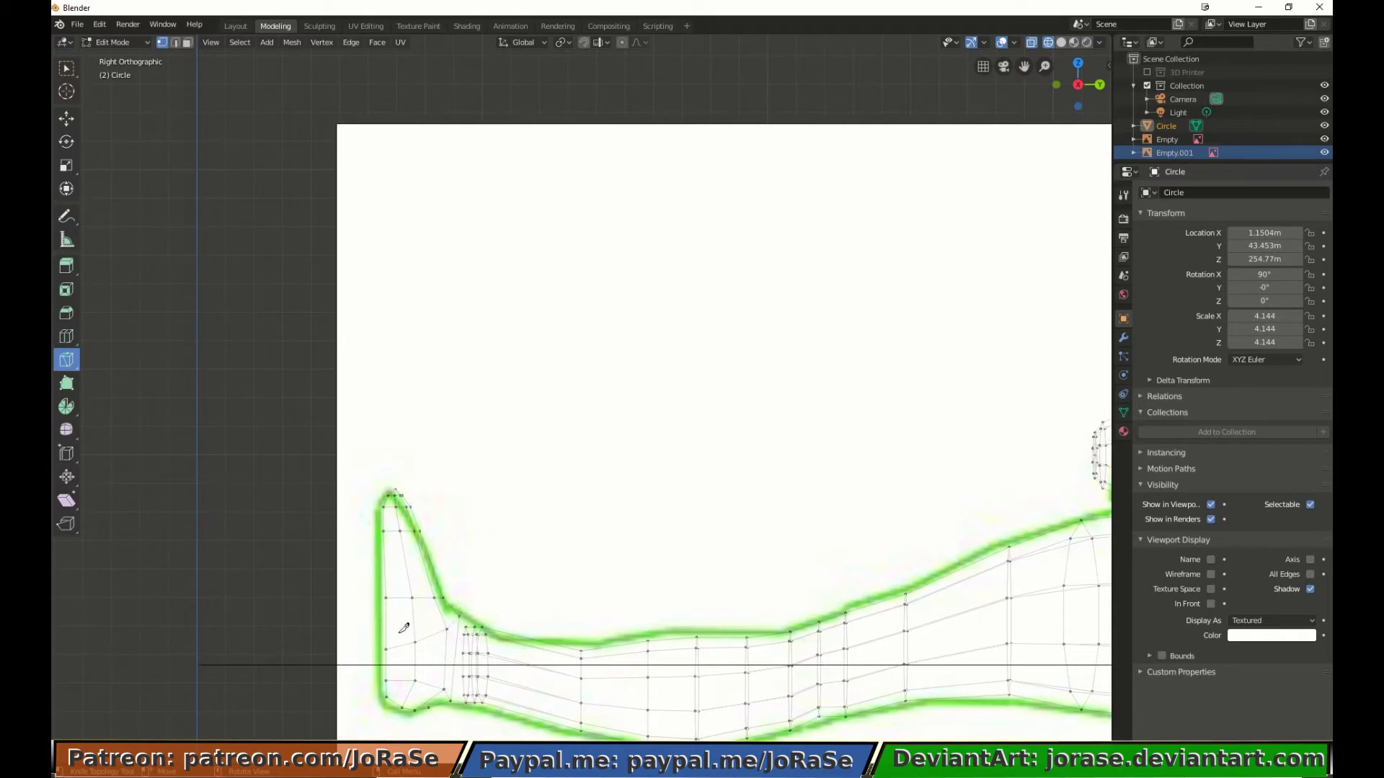
pyautogui.moveTo(334, 607); pyautogui.dragTo(347, 578, button='middle')
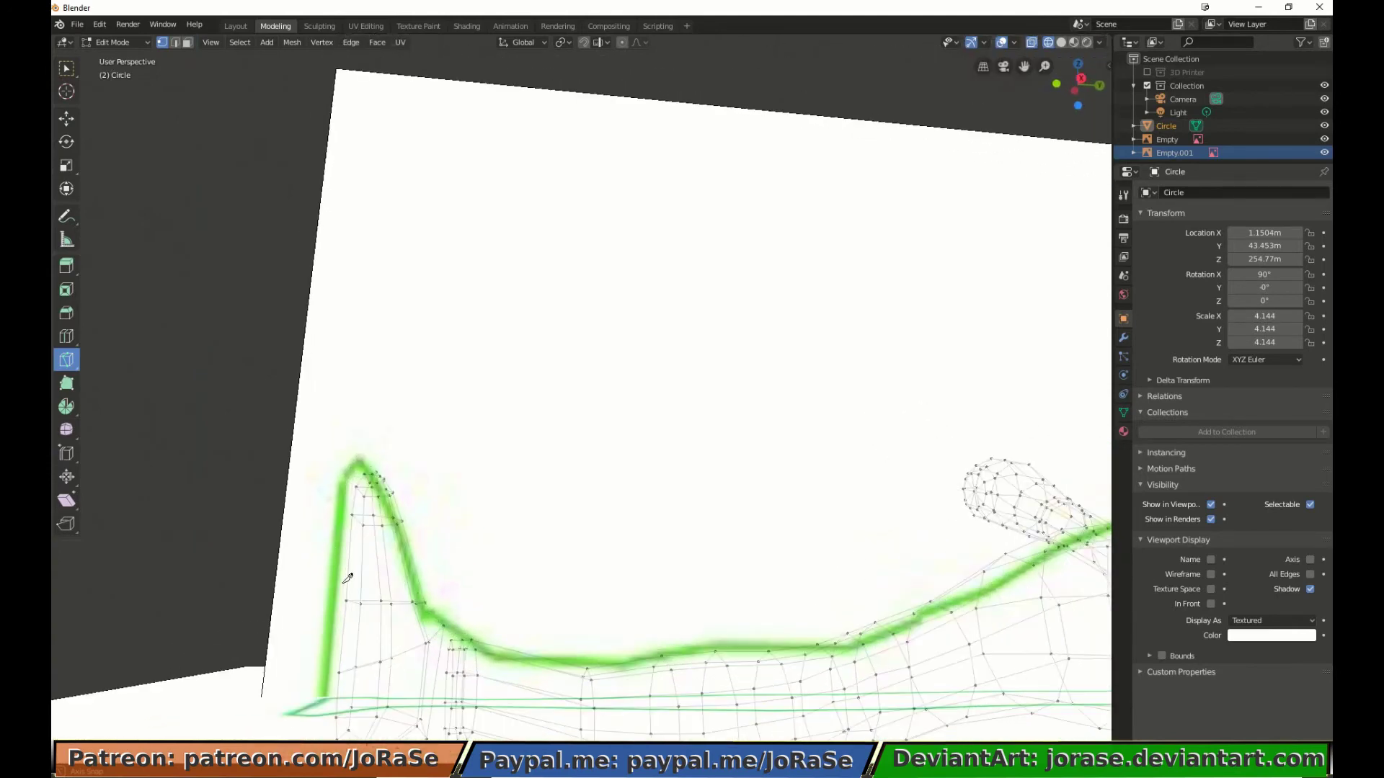
pyautogui.press('KP_3')
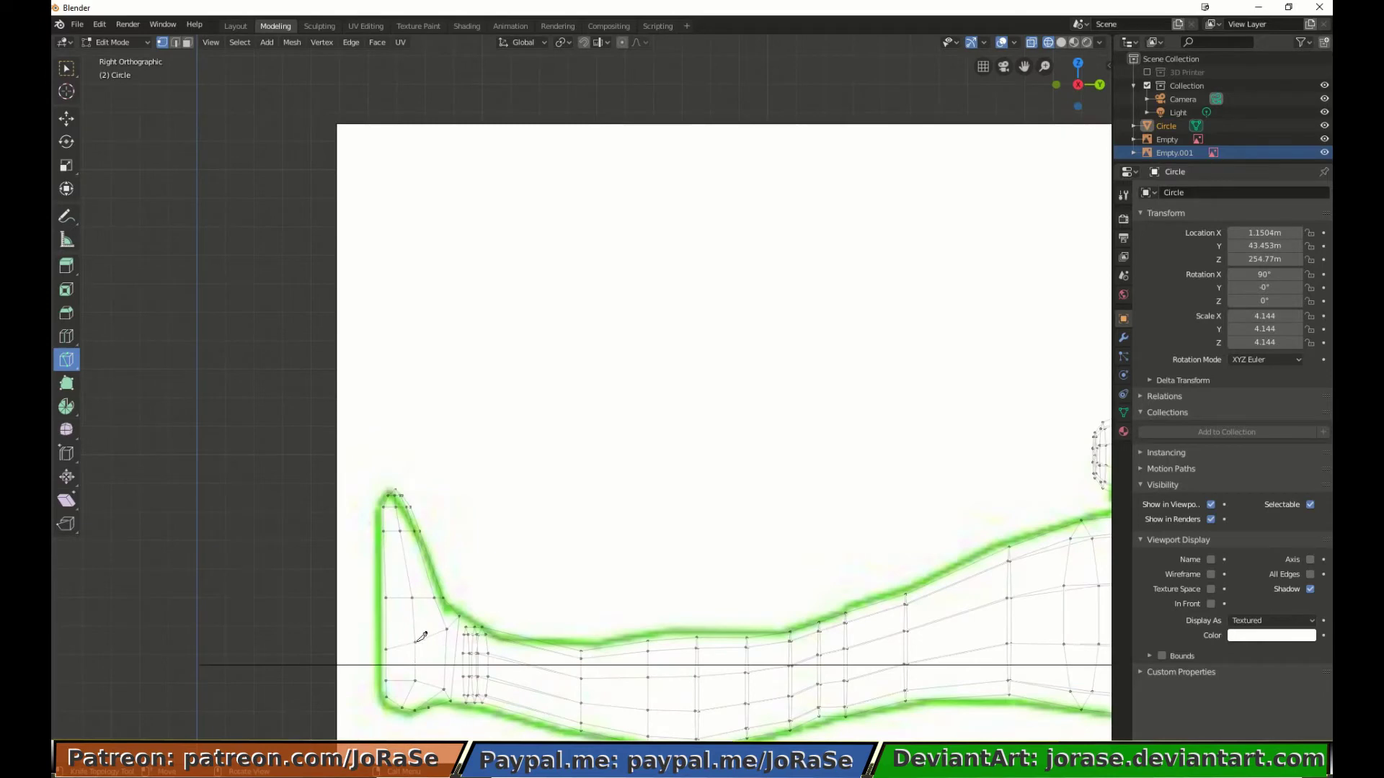
pyautogui.click(415, 642)
pyautogui.click(446, 648)
pyautogui.press('Return')
pyautogui.click(416, 679)
pyautogui.click(445, 670)
pyautogui.press('Return')
# Step: Knife two matching edges from the mid-side vertices to the ankle opening on the foot's opposite side
pyautogui.moveTo(305, 612); pyautogui.dragTo(591, 574, button='middle')
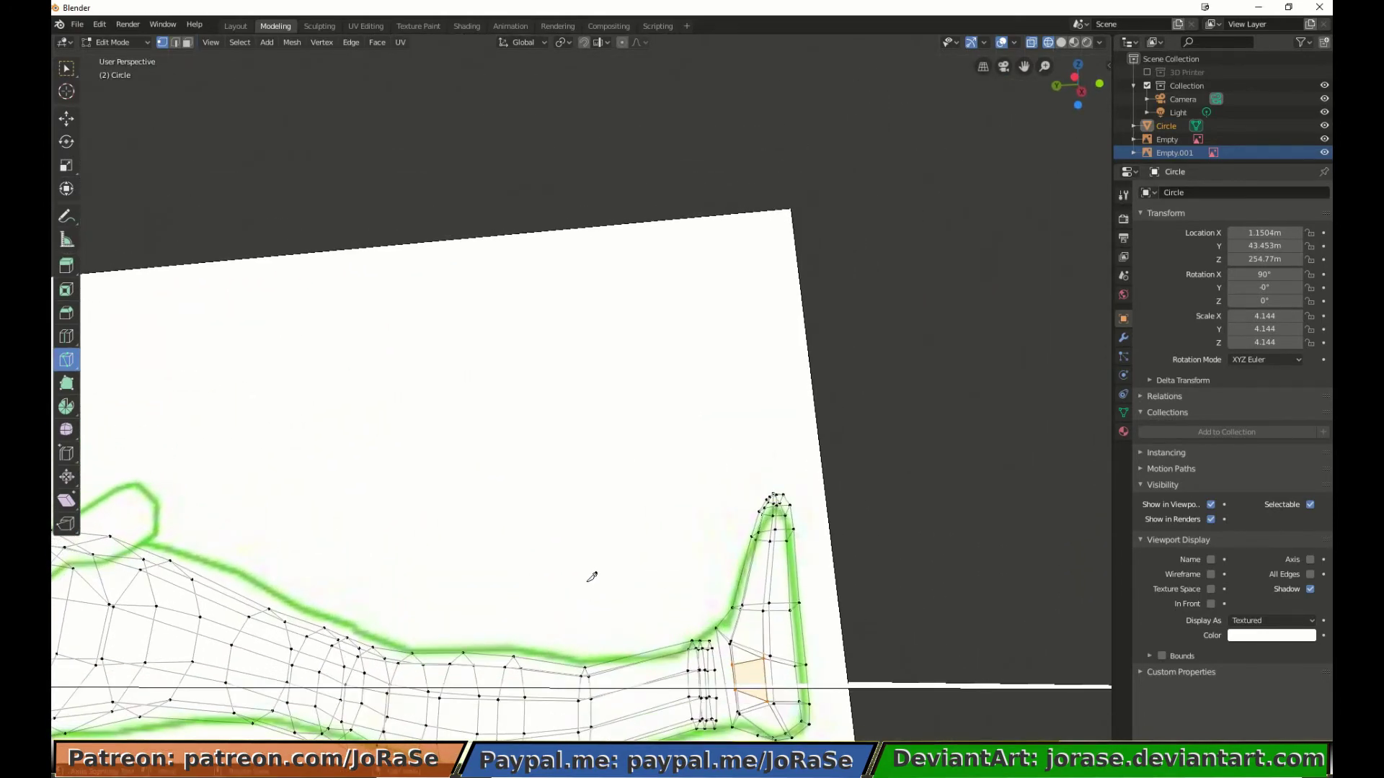
pyautogui.click(770, 657)
pyautogui.click(734, 663)
pyautogui.press('Return')
pyautogui.click(773, 704)
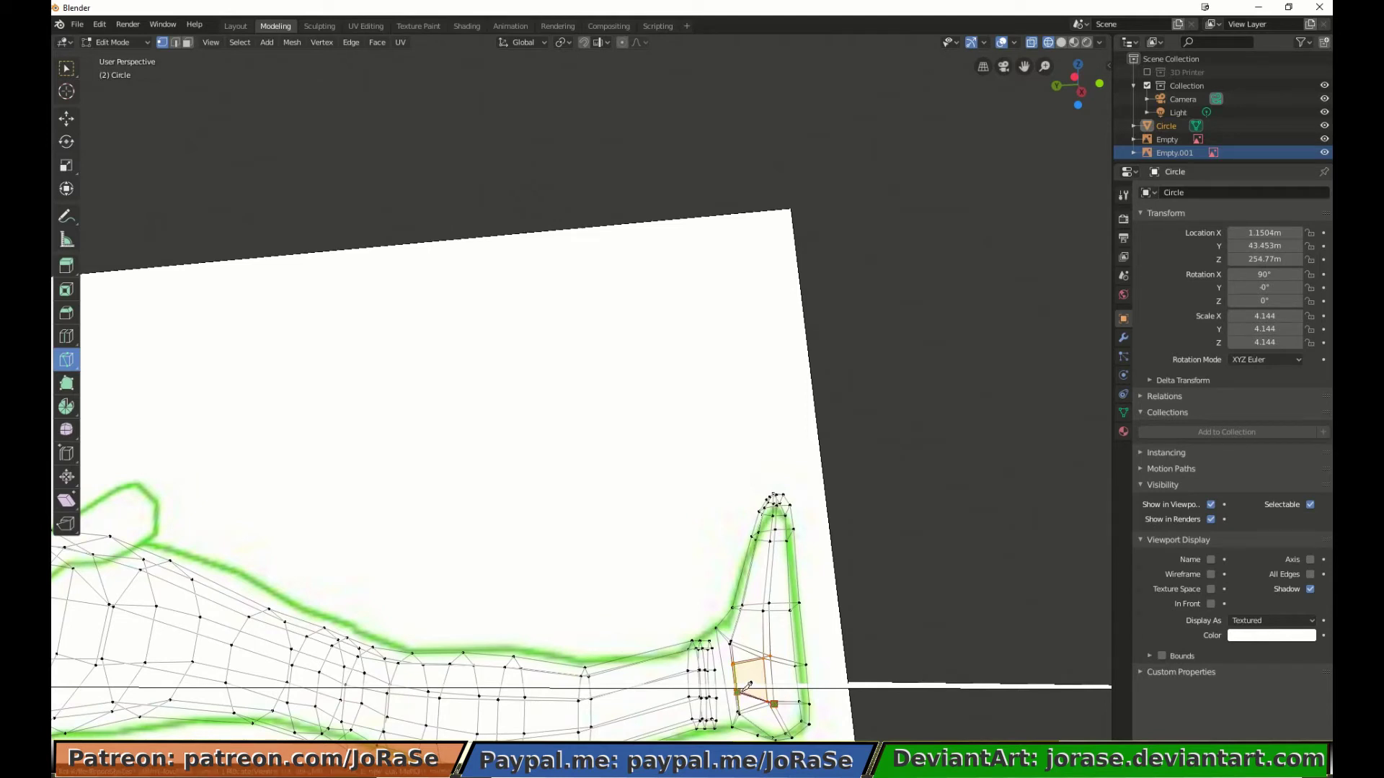
pyautogui.click(746, 685)
pyautogui.press('Return')
# Step: Clear the knife selection, box-select the small spot at the heel end of the foot's ankle opening and delete it
pyautogui.click(66, 69)
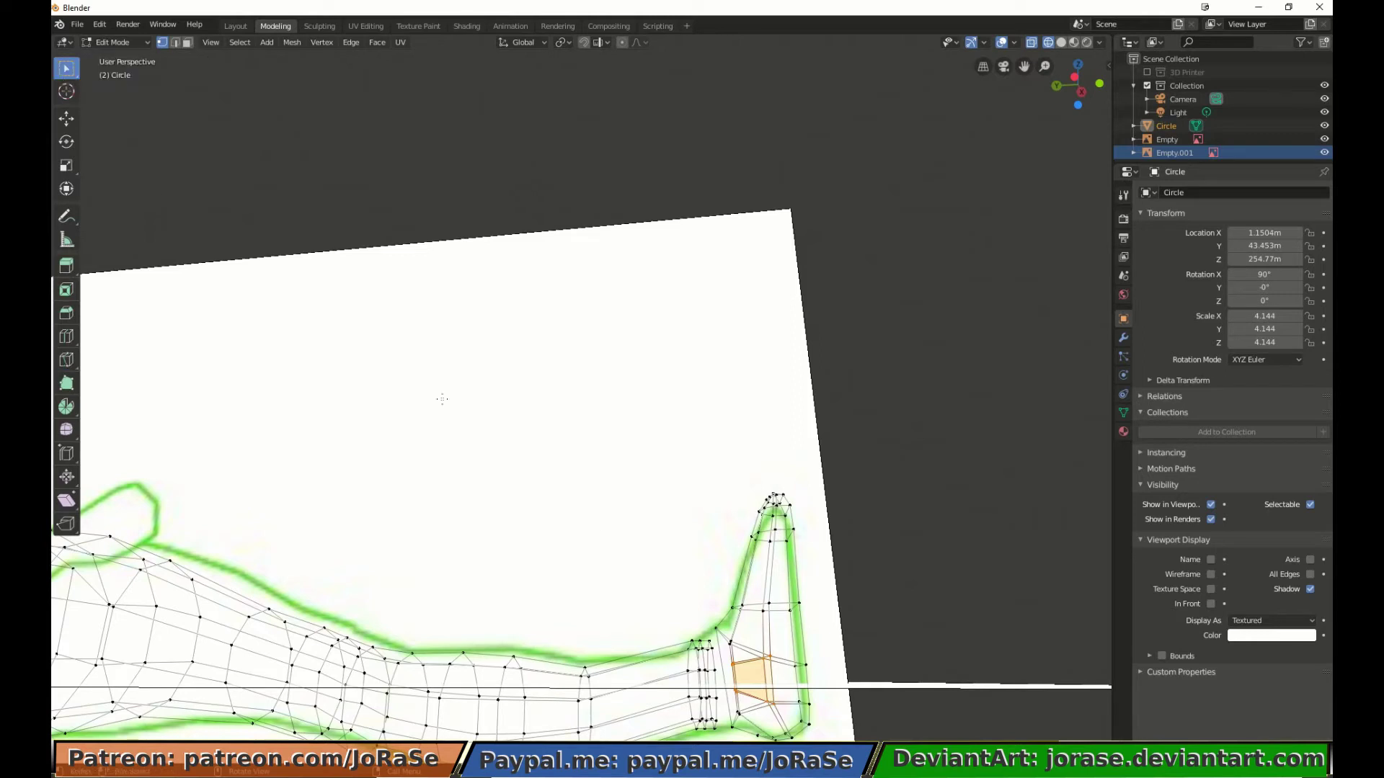
pyautogui.hotkey('alt', 'a')
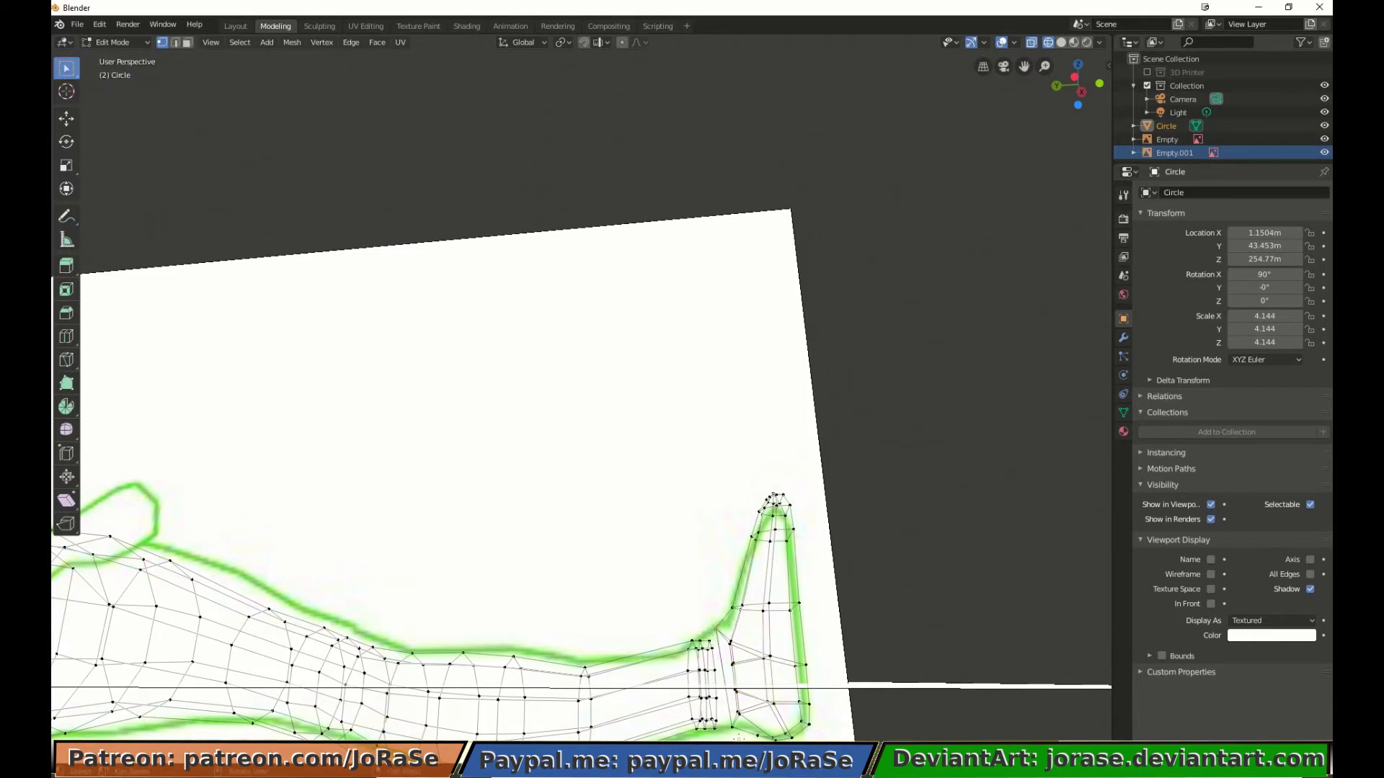
pyautogui.press('b')
pyautogui.moveTo(730, 719); pyautogui.dragTo(743, 737)
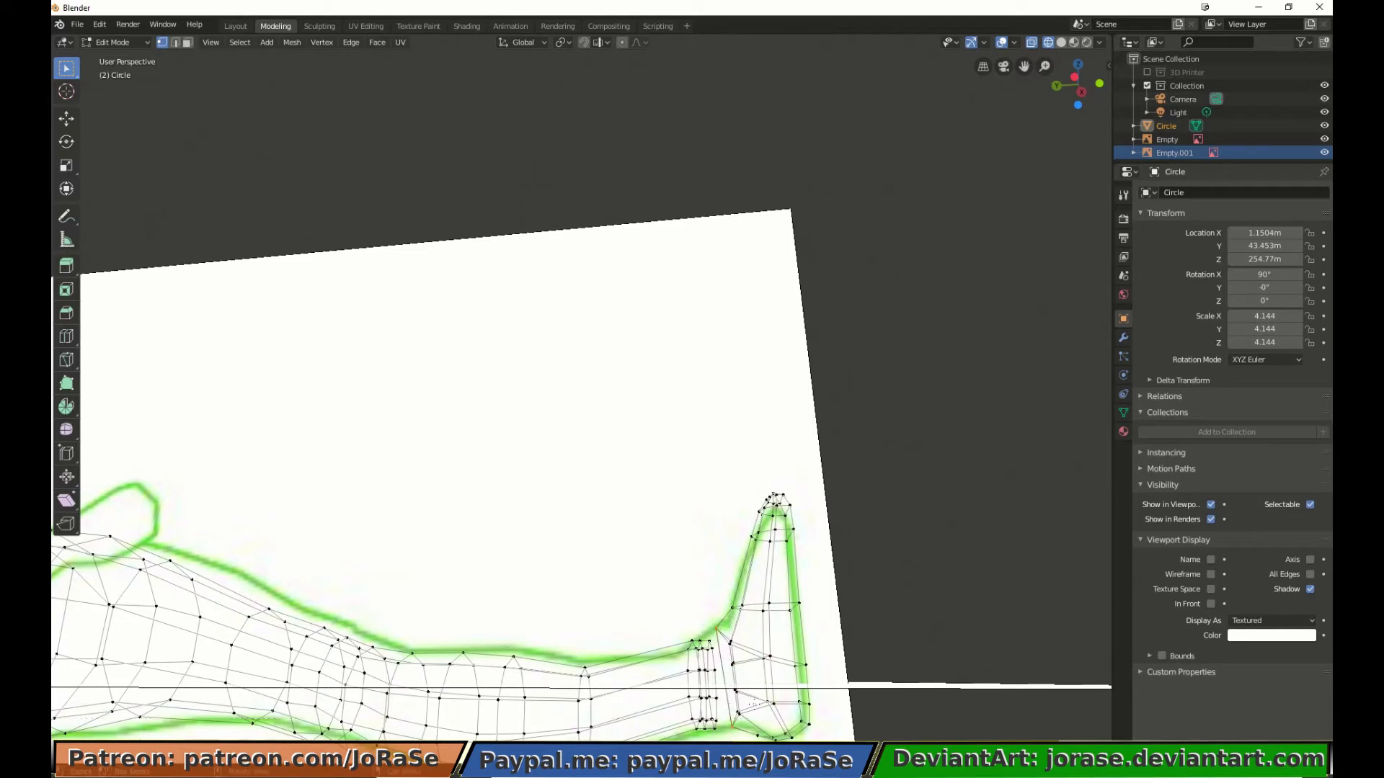
pyautogui.press('x')
pyautogui.click(827, 534)
# Step: Select the leg's end loop and the foot's opening loop, and hide all other geometry
pyautogui.keyDown('alt'); pyautogui.click(725, 639); pyautogui.keyUp('alt')
pyautogui.keyDown('alt'); pyautogui.keyDown('shift'); pyautogui.click(719, 655); pyautogui.keyUp('shift'); pyautogui.keyUp('alt')
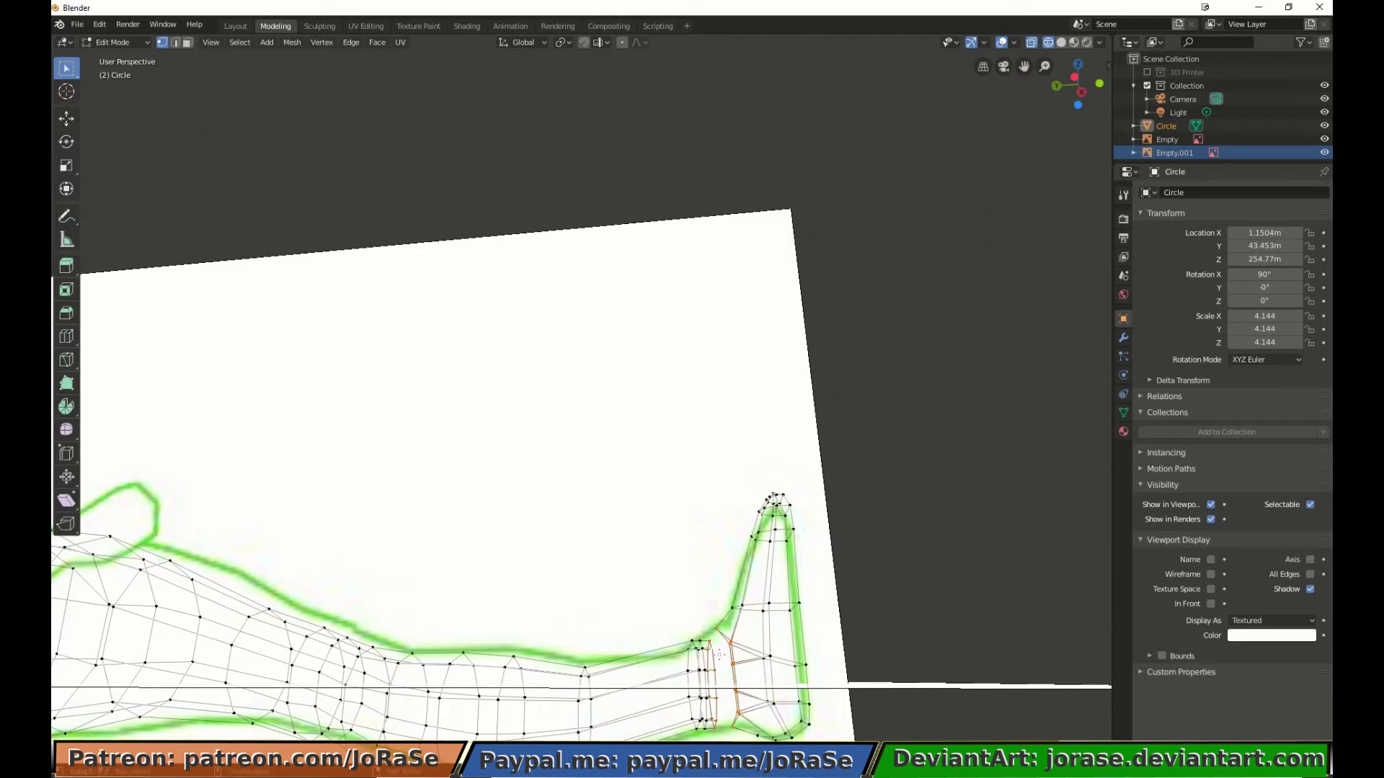
pyautogui.hotkey('ctrl', 'i')
pyautogui.press('h')
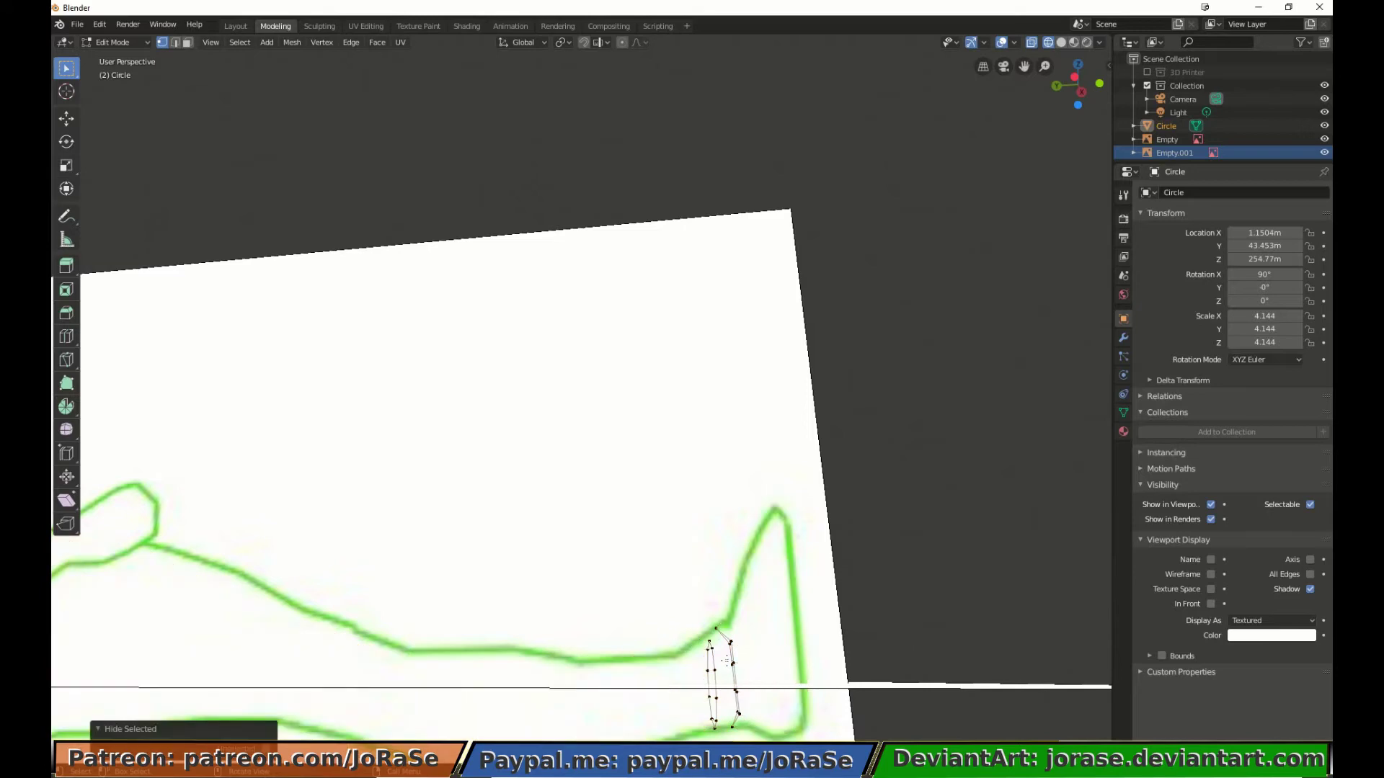
pyautogui.moveTo(744, 658); pyautogui.dragTo(707, 661, button='middle')
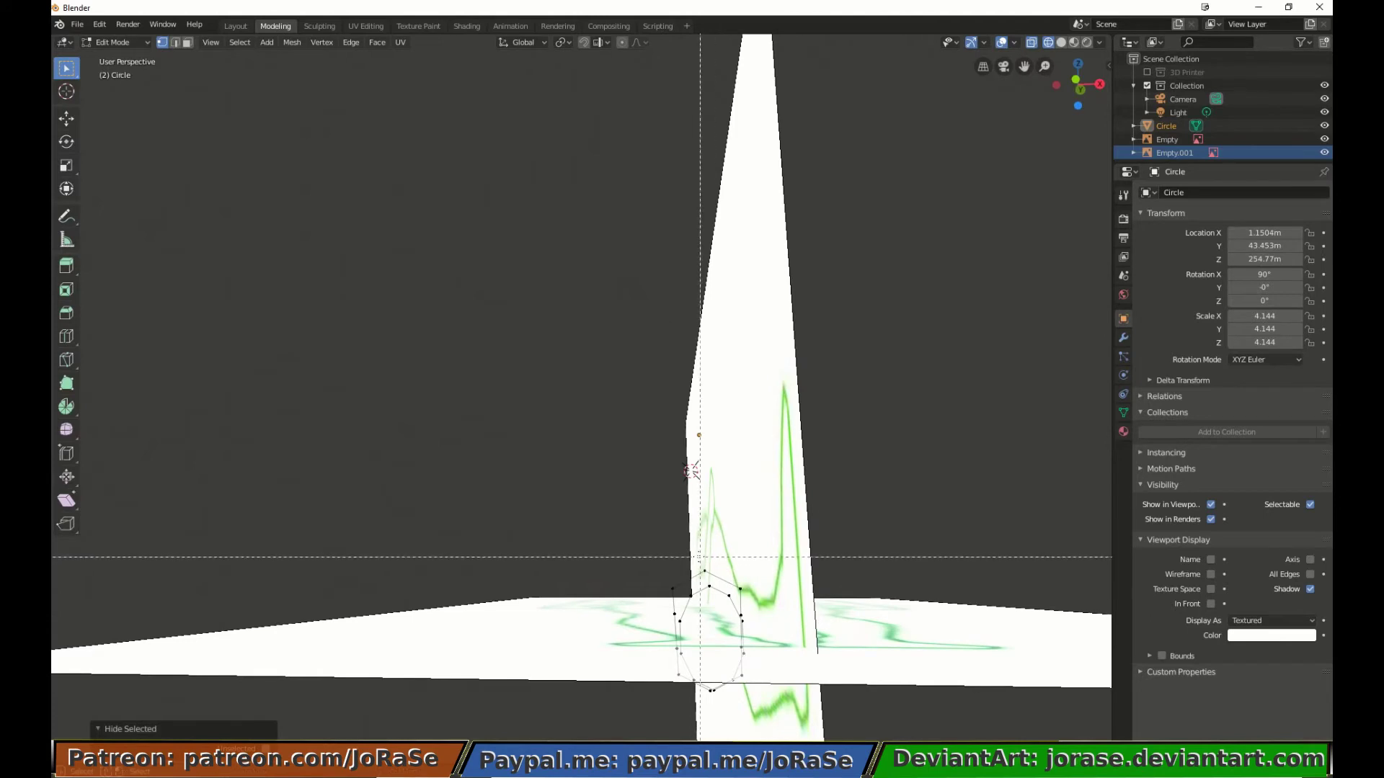
# Step: Merge at center the topmost vertex pair of the two ankle loops and the next two pairs down one side
pyautogui.click(718, 595)
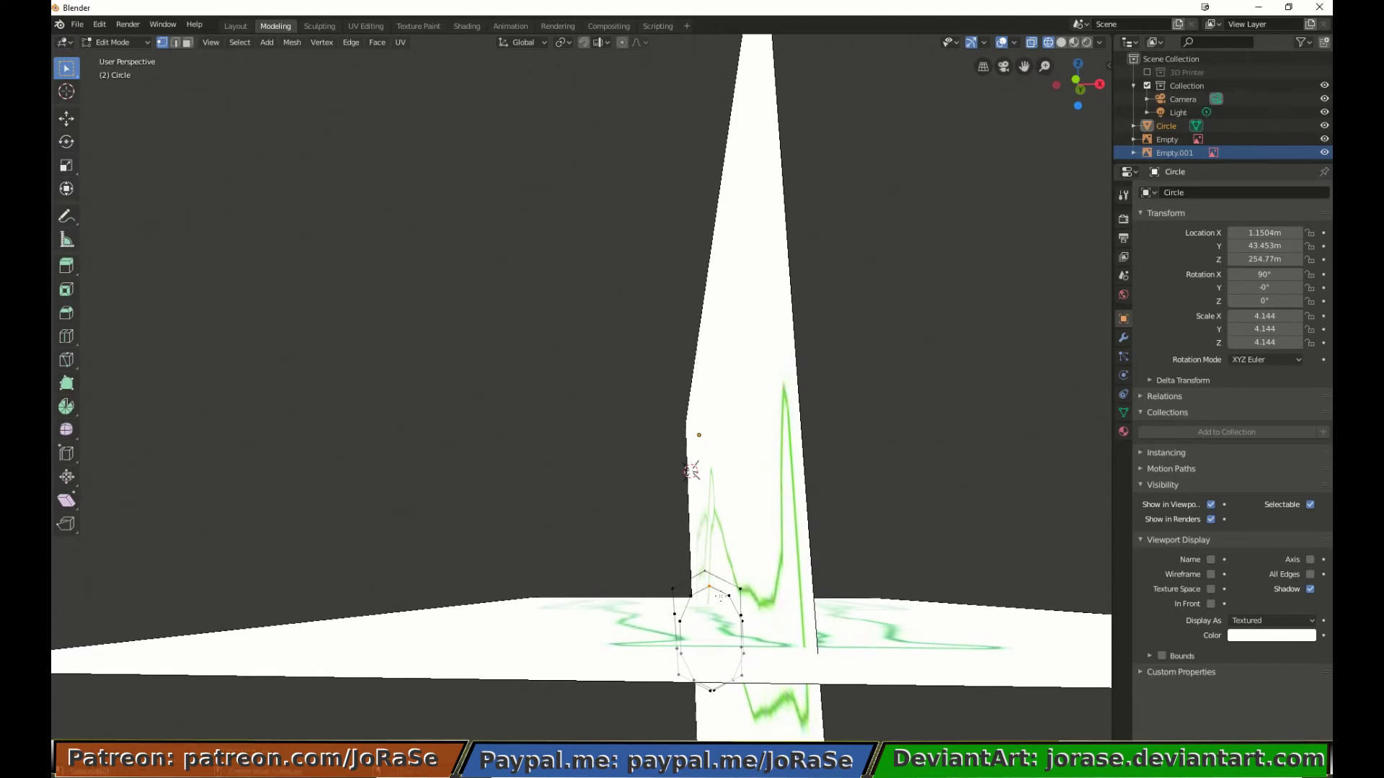
pyautogui.press('m')
pyautogui.click(720, 596)
pyautogui.press('b')
pyautogui.moveTo(722, 575); pyautogui.dragTo(767, 608)
pyautogui.press('m')
pyautogui.click(767, 608)
pyautogui.click(767, 608)
pyautogui.press('m')
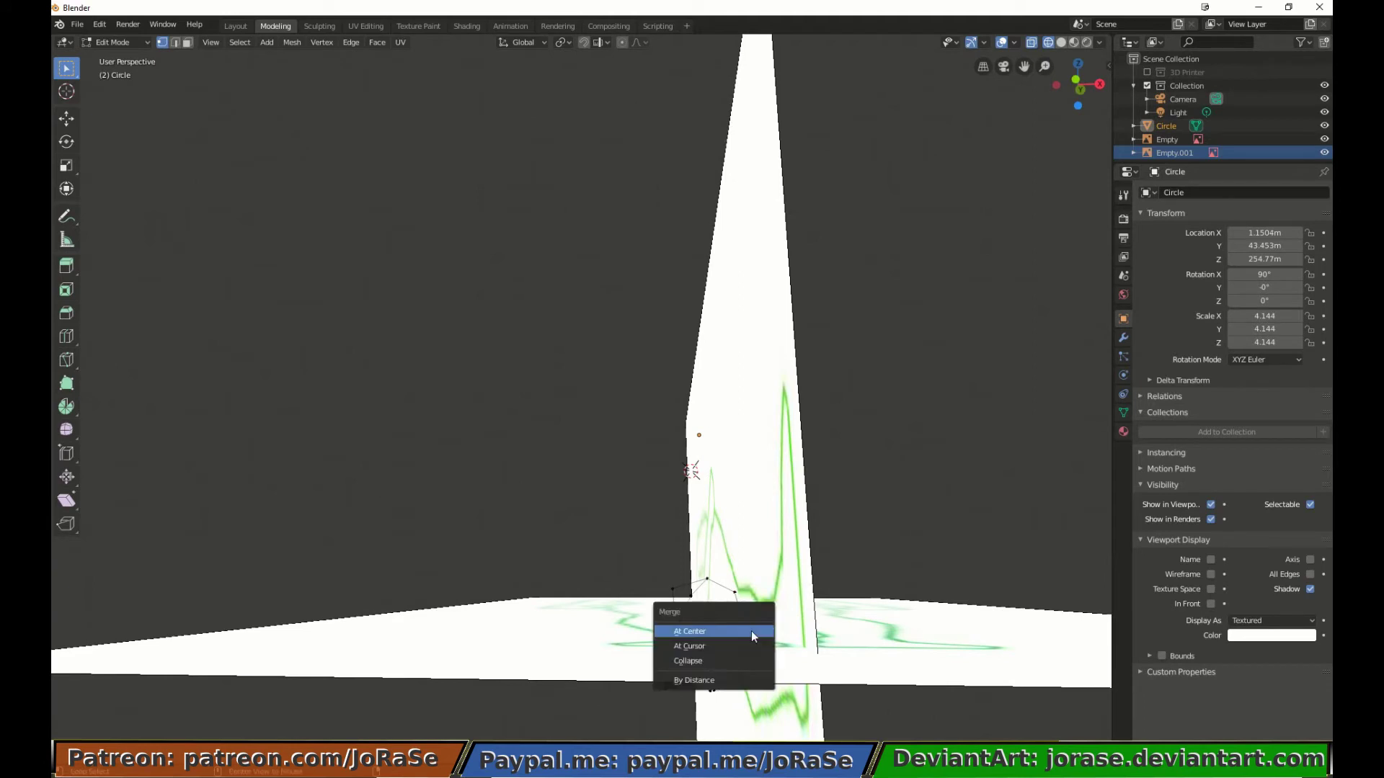
pyautogui.click(754, 633)
# Step: Merge at center the remaining two vertex pairs on that side of the ankle loops and the bottommost pair
pyautogui.click(736, 638)
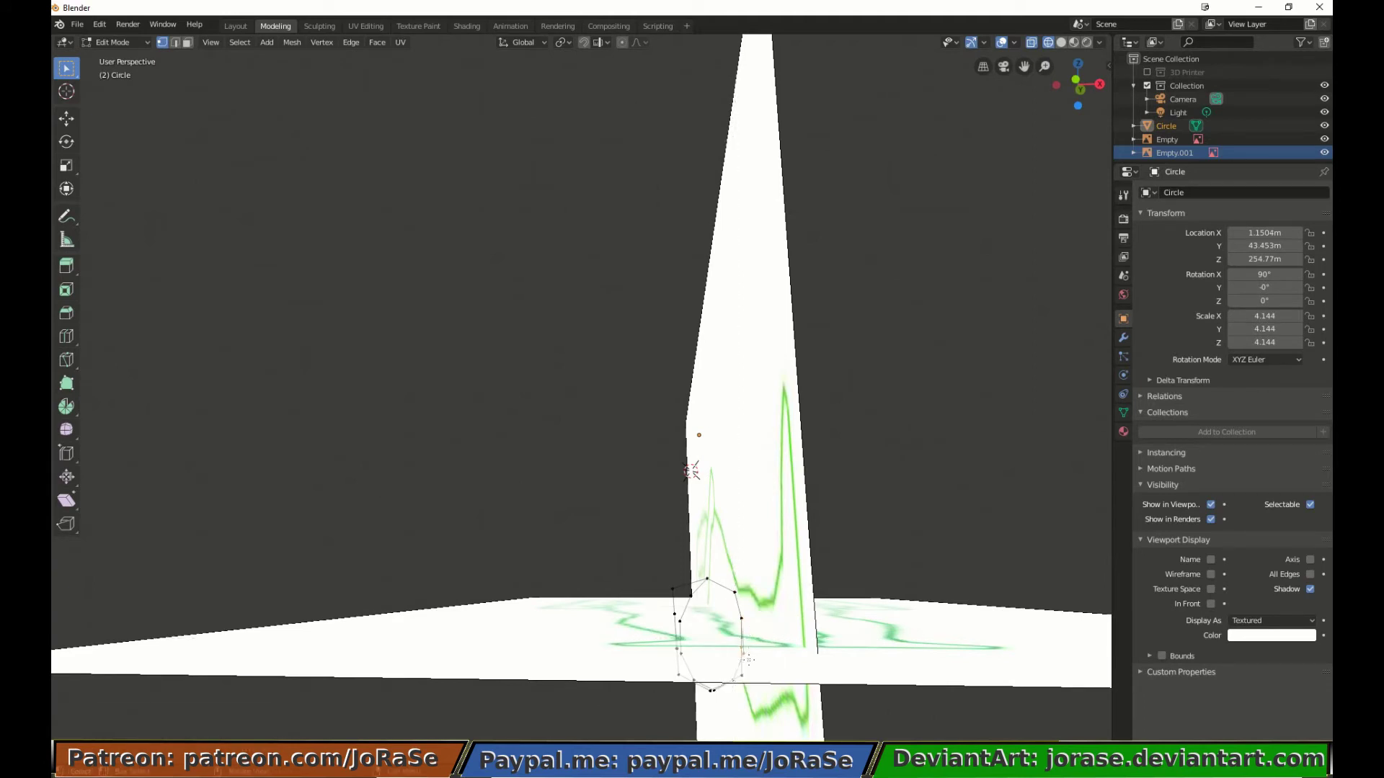
pyautogui.press('m')
pyautogui.click(751, 665)
pyautogui.click(736, 672)
pyautogui.press('m')
pyautogui.click(752, 693)
pyautogui.press('b')
pyautogui.moveTo(708, 682); pyautogui.dragTo(719, 702)
pyautogui.press('m')
pyautogui.click(698, 700)
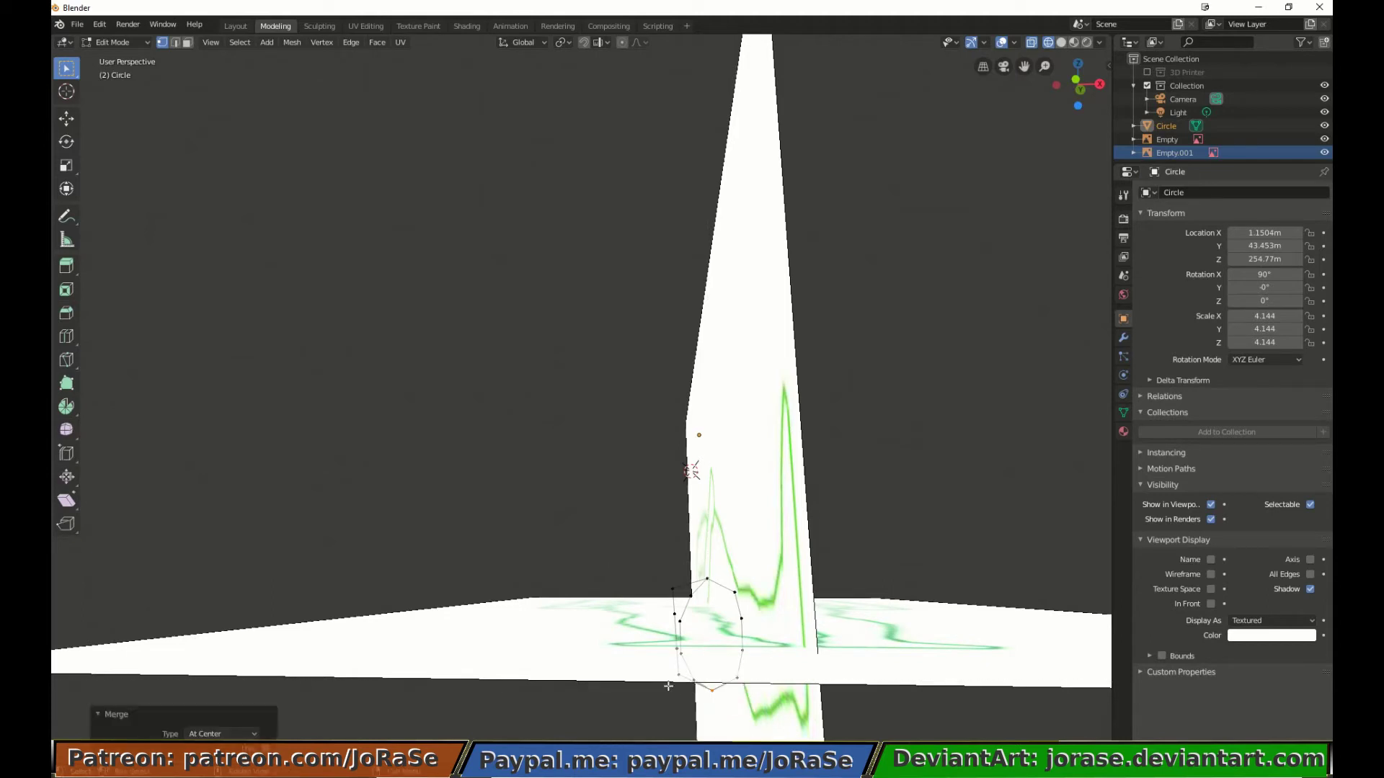
# Step: Merge at center the two lower vertex pairs on the opposite side of the ankle loops
pyautogui.click(668, 686)
pyautogui.press('b')
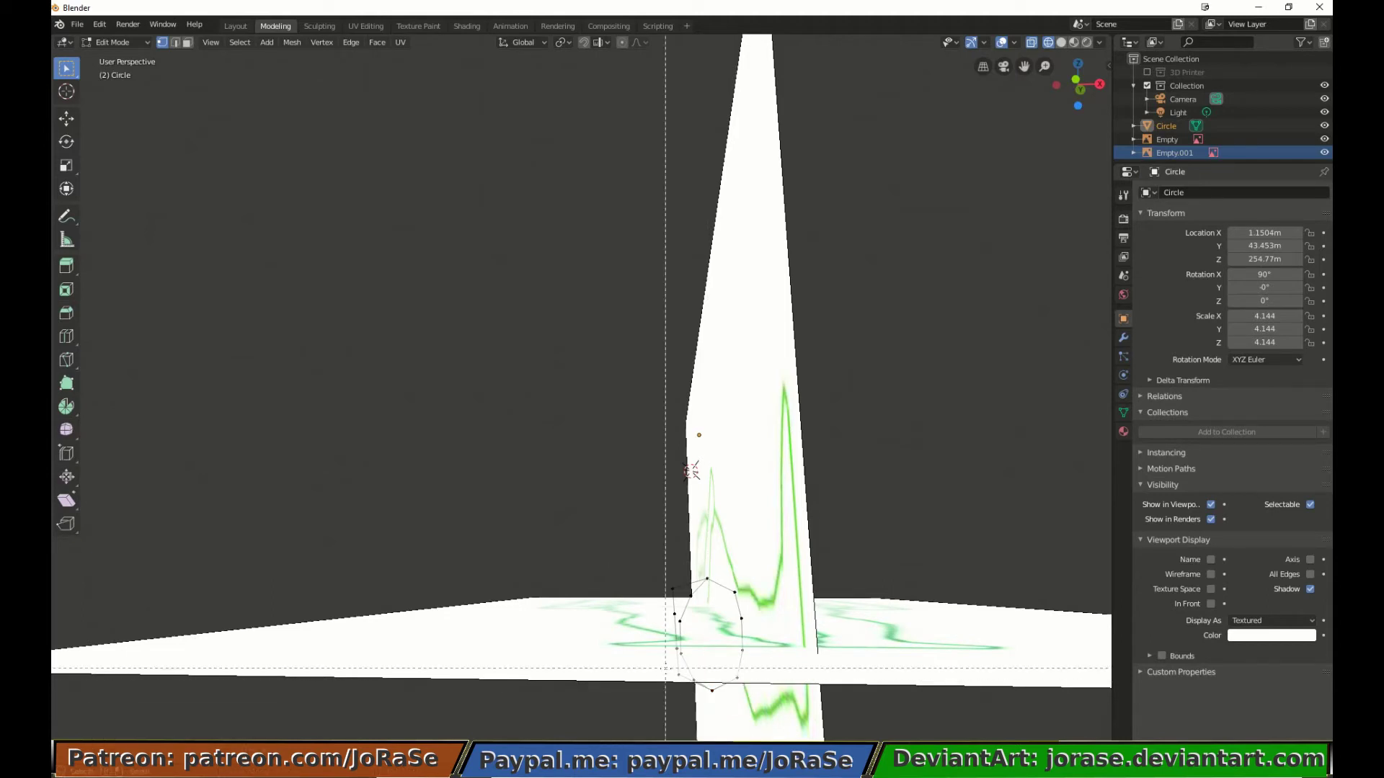
pyautogui.press('m')
pyautogui.click(706, 699)
pyautogui.press('g')
pyautogui.press('m')
pyautogui.click(692, 670)
# Step: Merge at center the last two upper vertex pairs to close the joint between the ankle loops
pyautogui.press('b')
pyautogui.moveTo(654, 614); pyautogui.dragTo(685, 627)
pyautogui.press('b')
pyautogui.press('m')
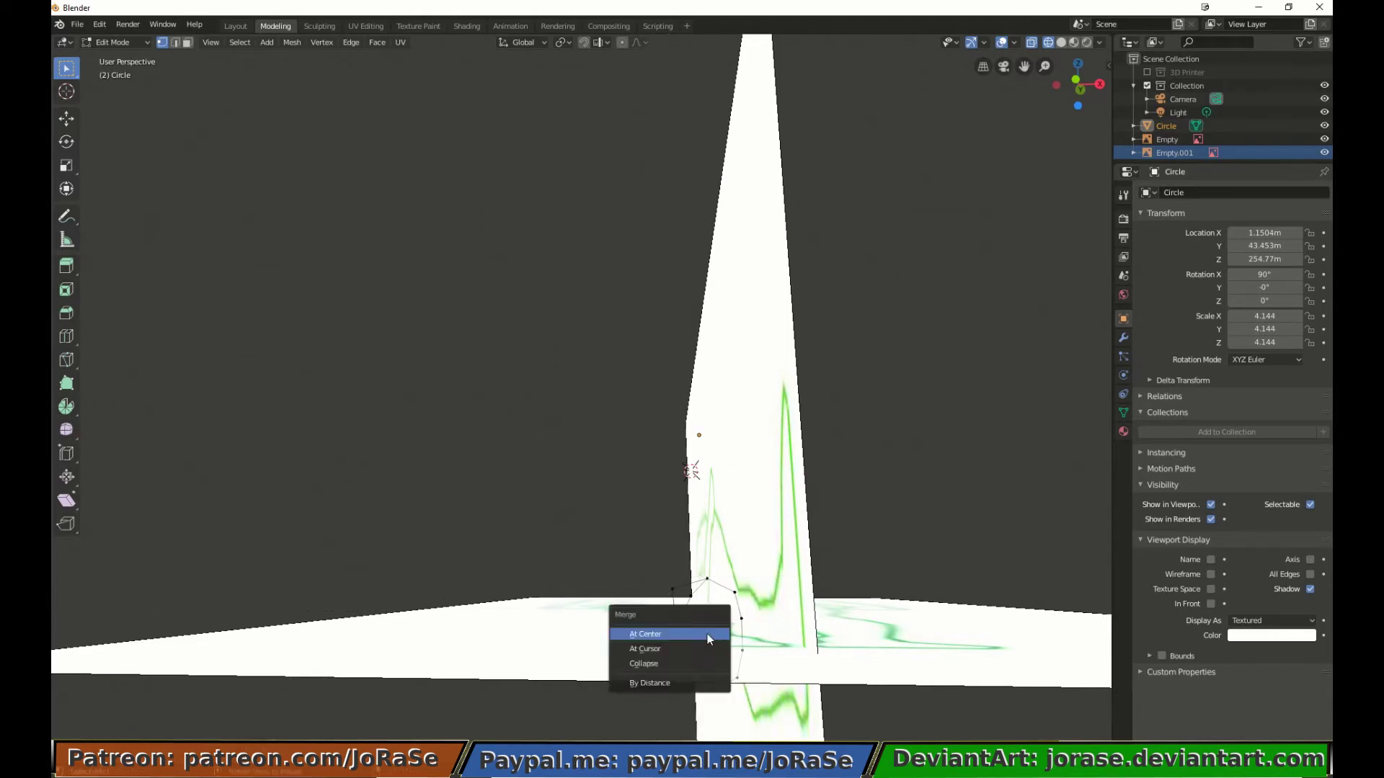
pyautogui.click(707, 634)
pyautogui.press('b')
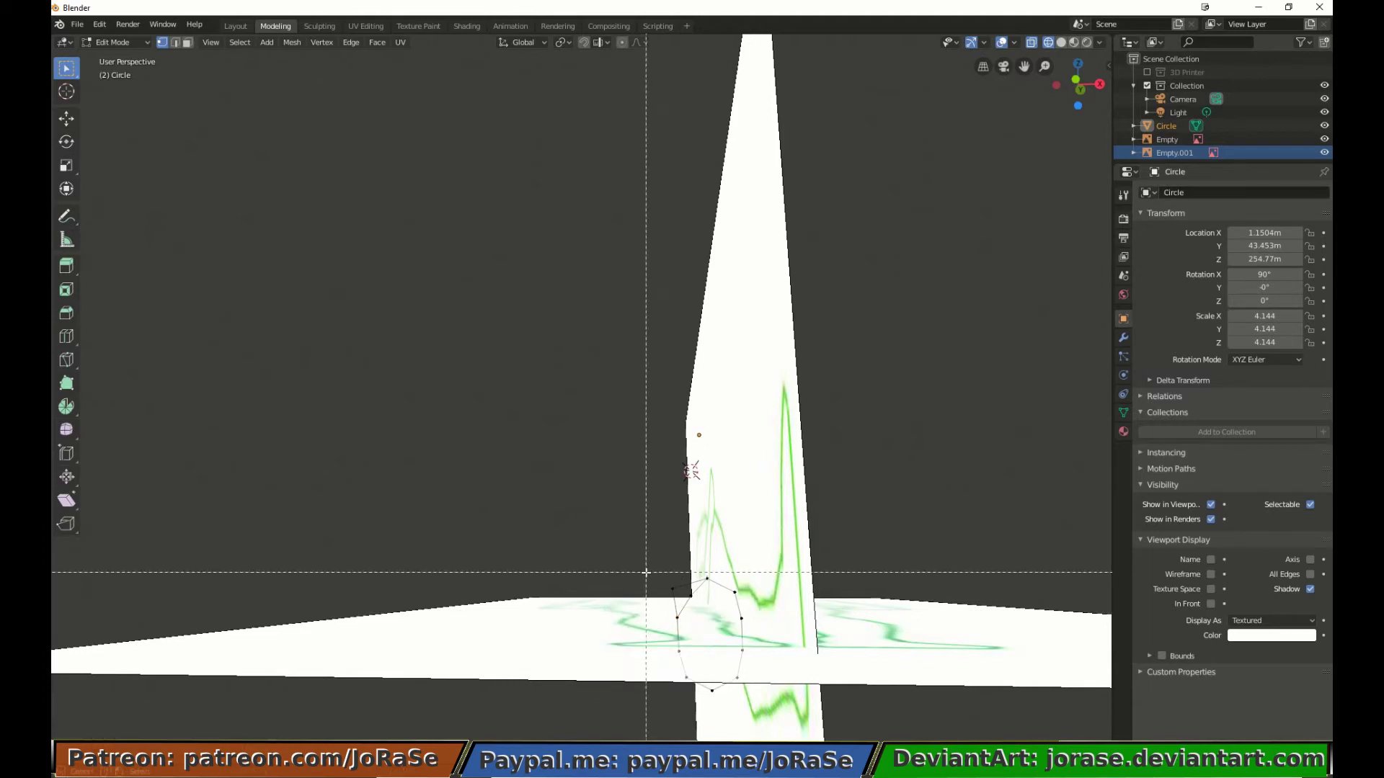
pyautogui.moveTo(648, 577); pyautogui.dragTo(693, 603)
pyautogui.press('m')
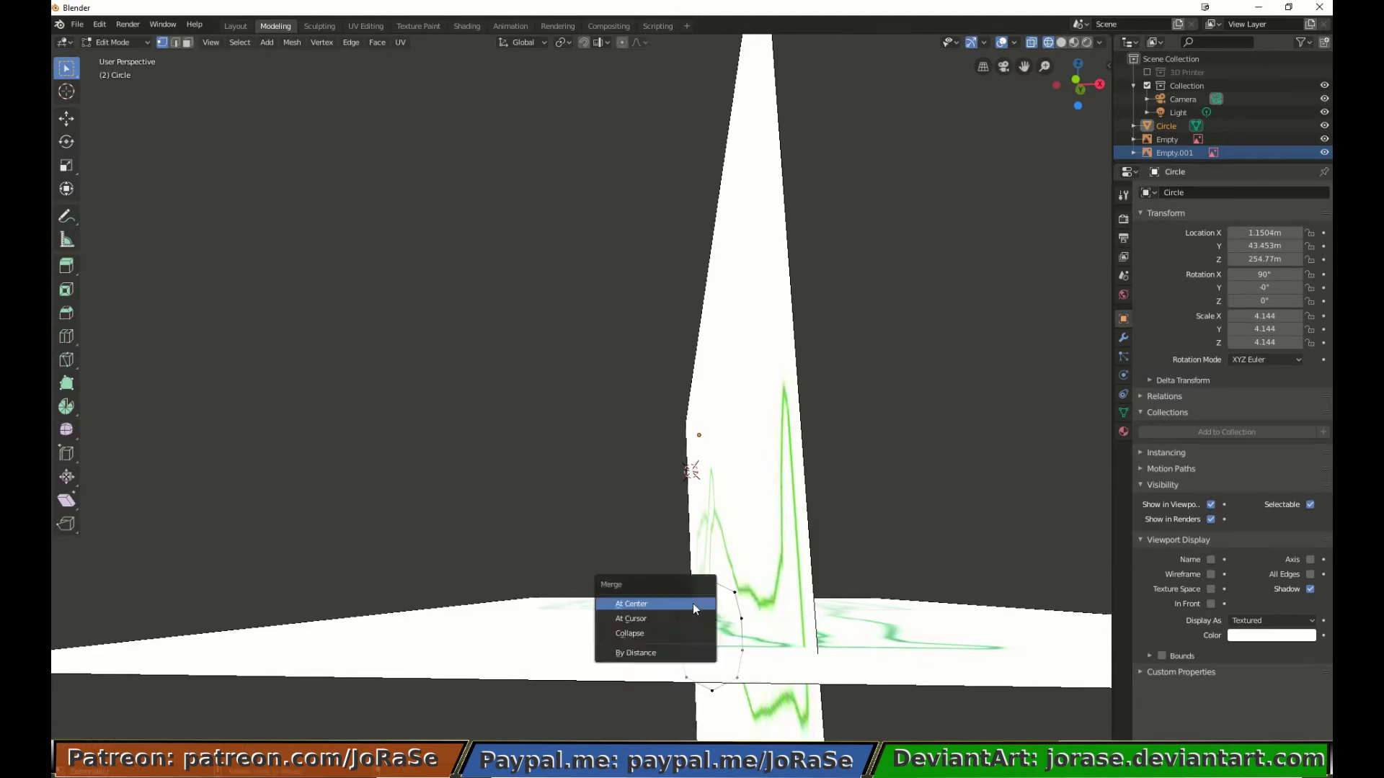
pyautogui.click(693, 603)
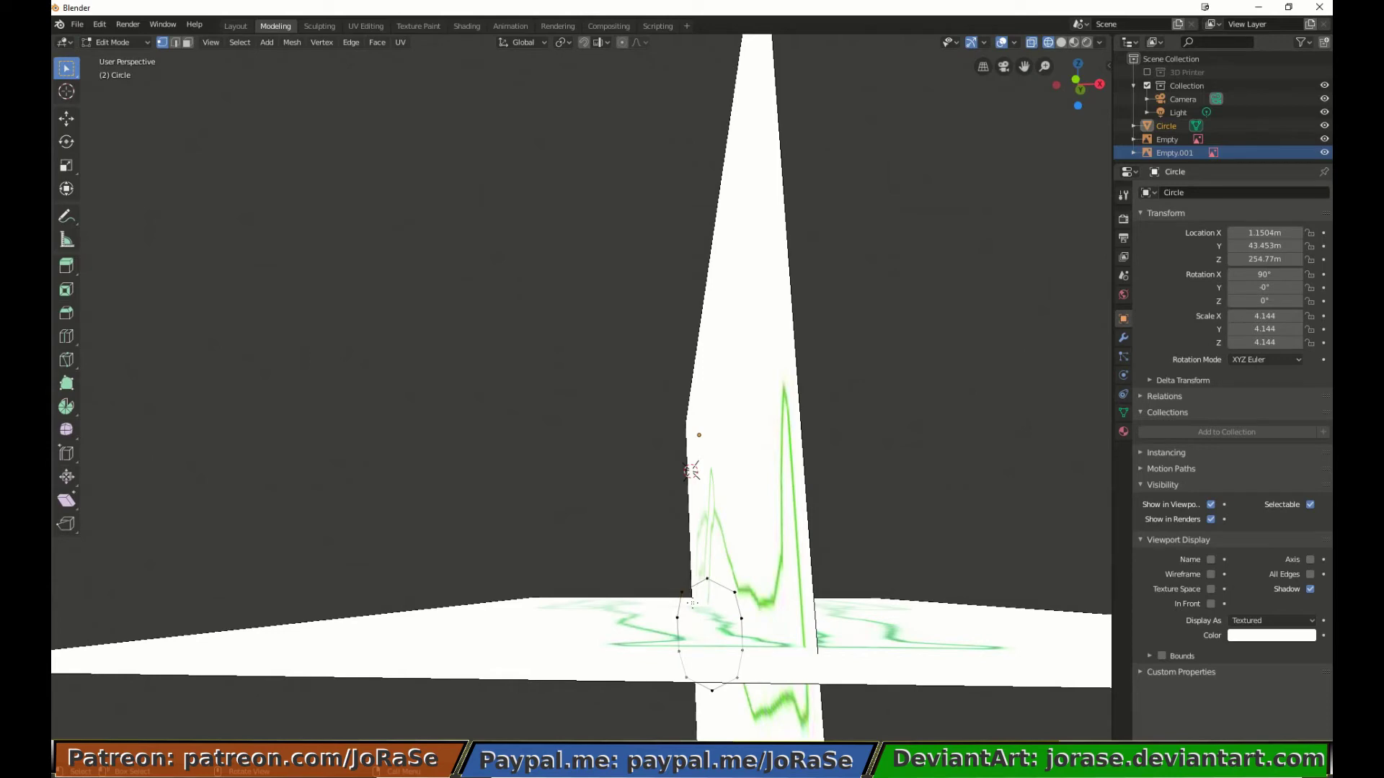
# Step: Reveal all hidden geometry of the half body in solid shading, clear the selection and return to Object Mode
pyautogui.hotkey('alt', 'h')
pyautogui.press('z')
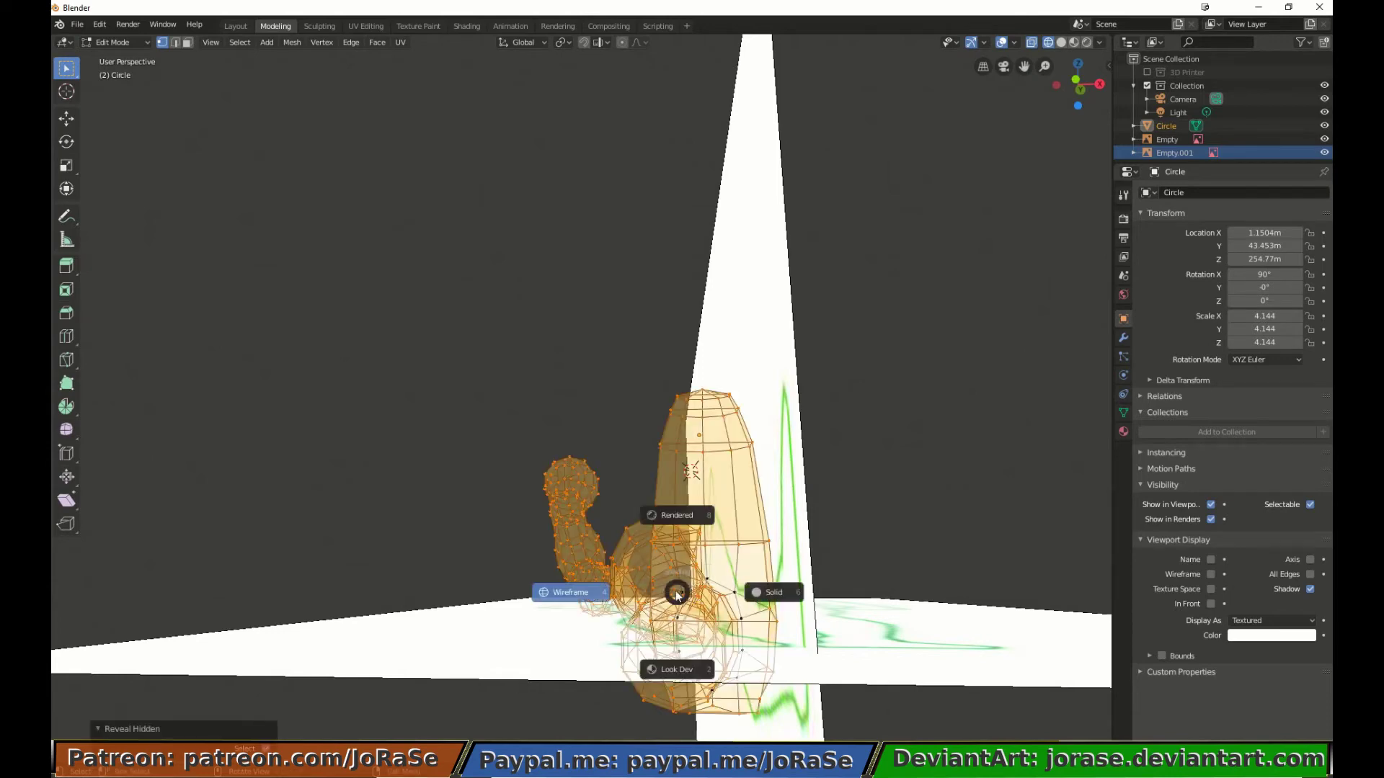
pyautogui.click(763, 584)
pyautogui.moveTo(686, 381); pyautogui.dragTo(762, 500, button='middle')
pyautogui.moveTo(648, 478); pyautogui.dragTo(589, 514, button='middle')
pyautogui.click(589, 514)
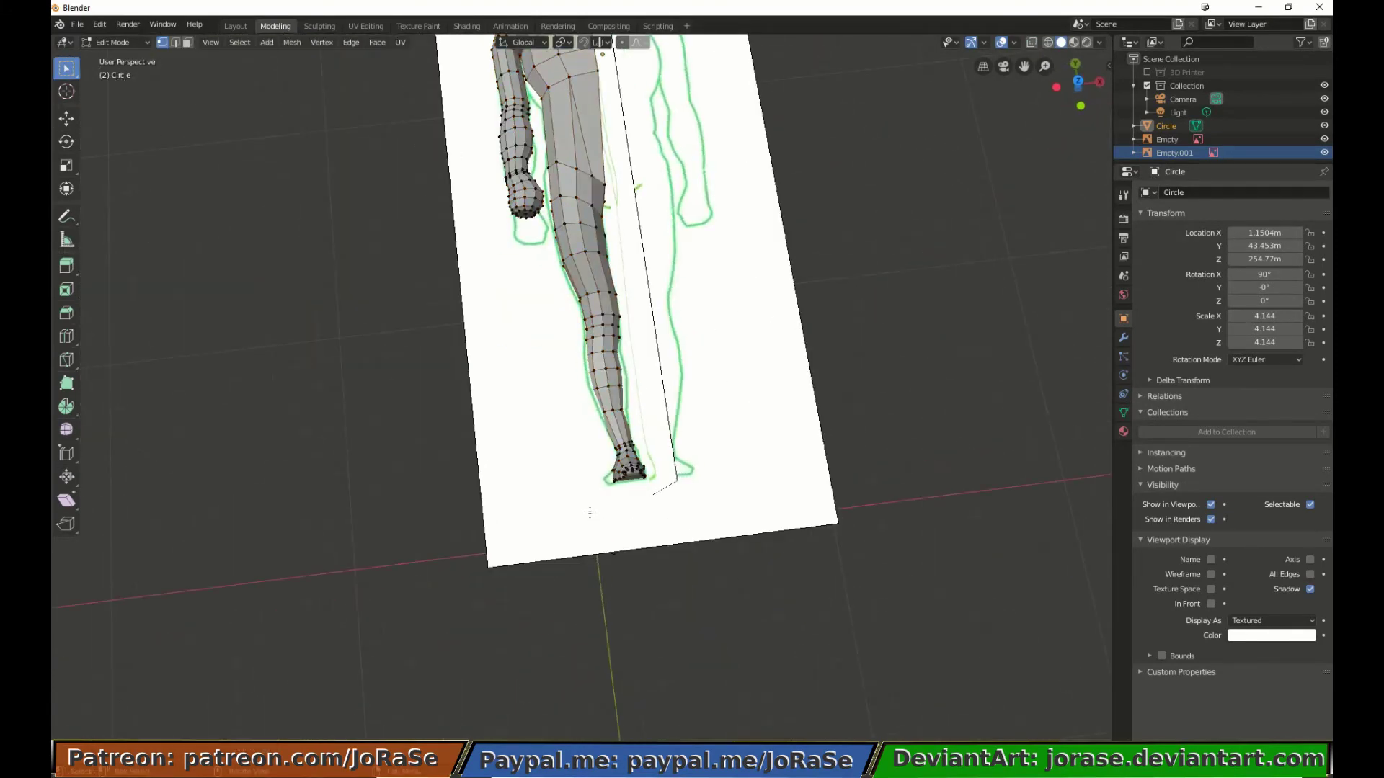
pyautogui.press('Tab')
pyautogui.scroll(-5, 629, 446)
pyautogui.moveTo(629, 447); pyautogui.dragTo(636, 530, button='middle')
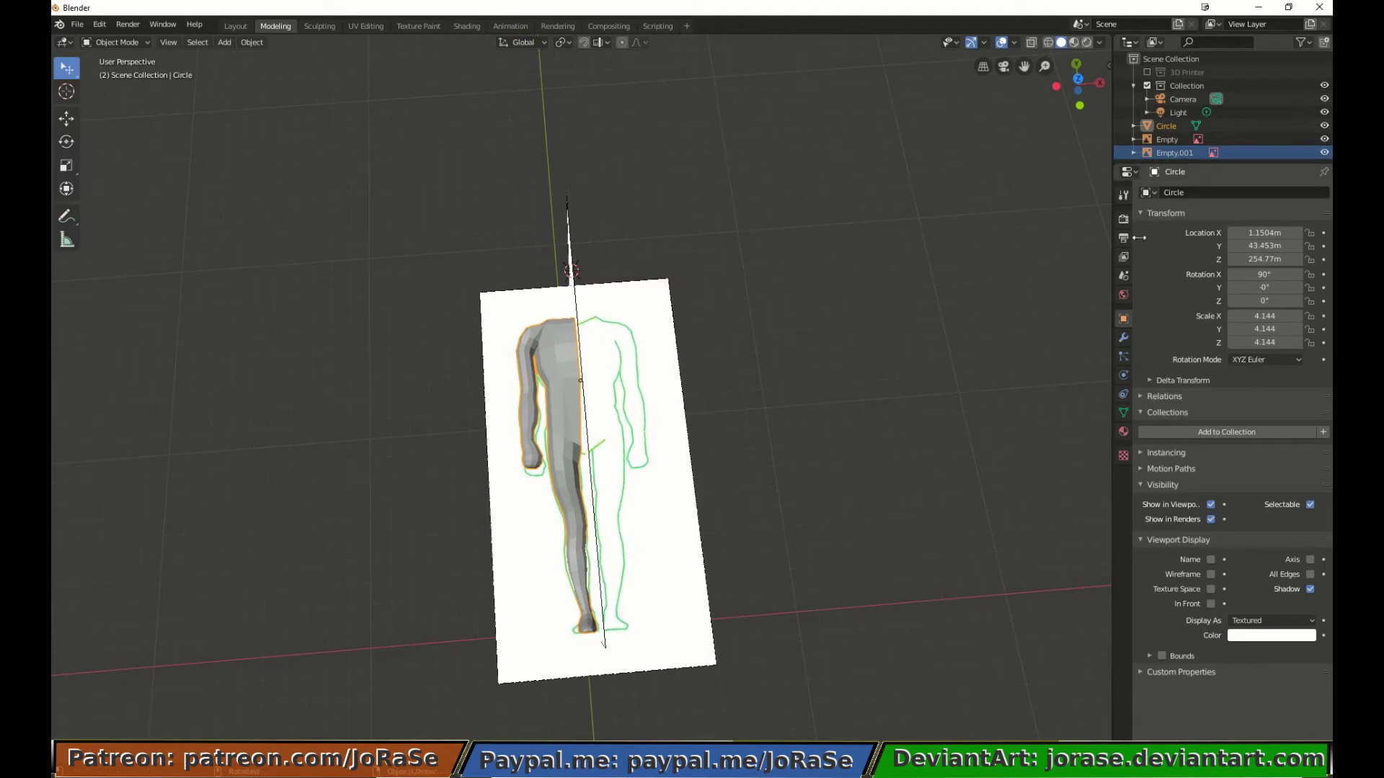
# Step: Try a Subdivision Surface modifier on the half body and remove it
pyautogui.click(1123, 338)
pyautogui.click(1201, 194)
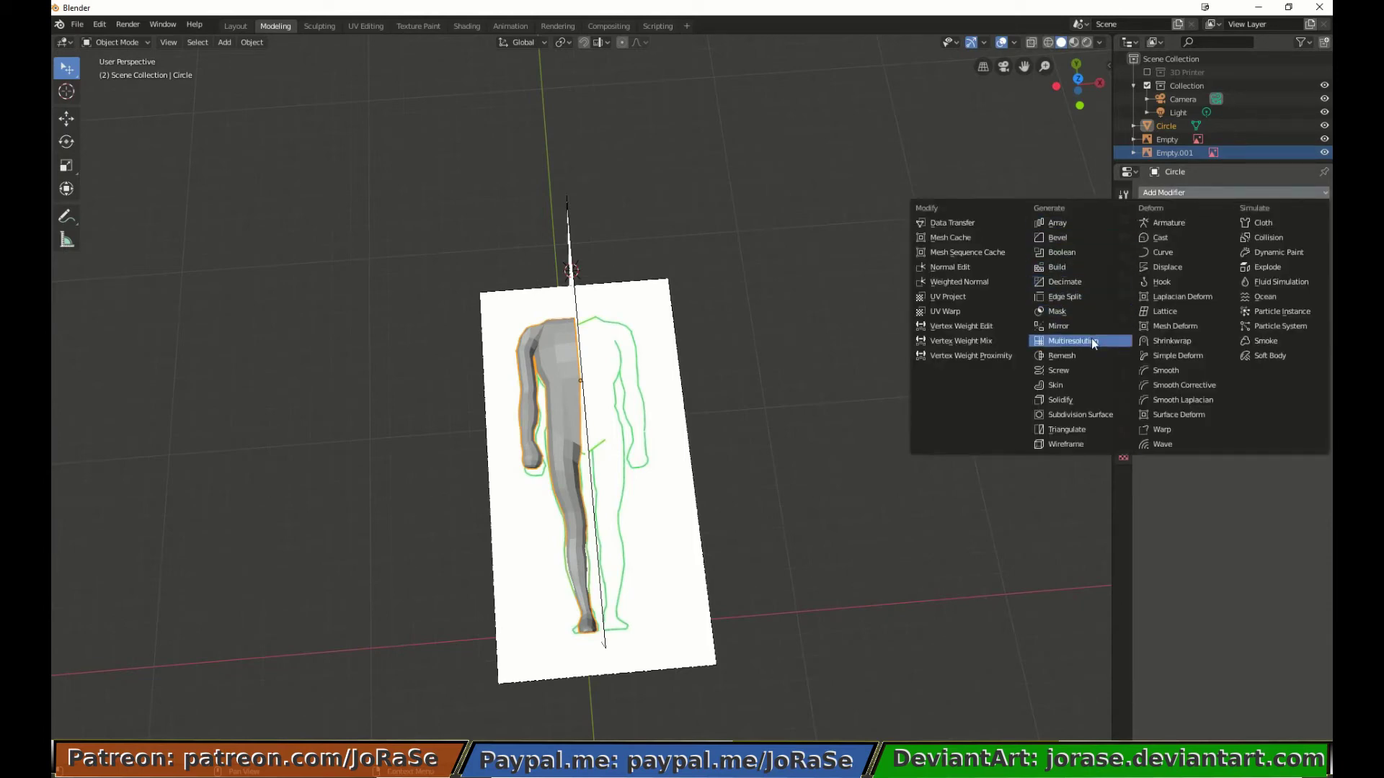
pyautogui.click(1081, 415)
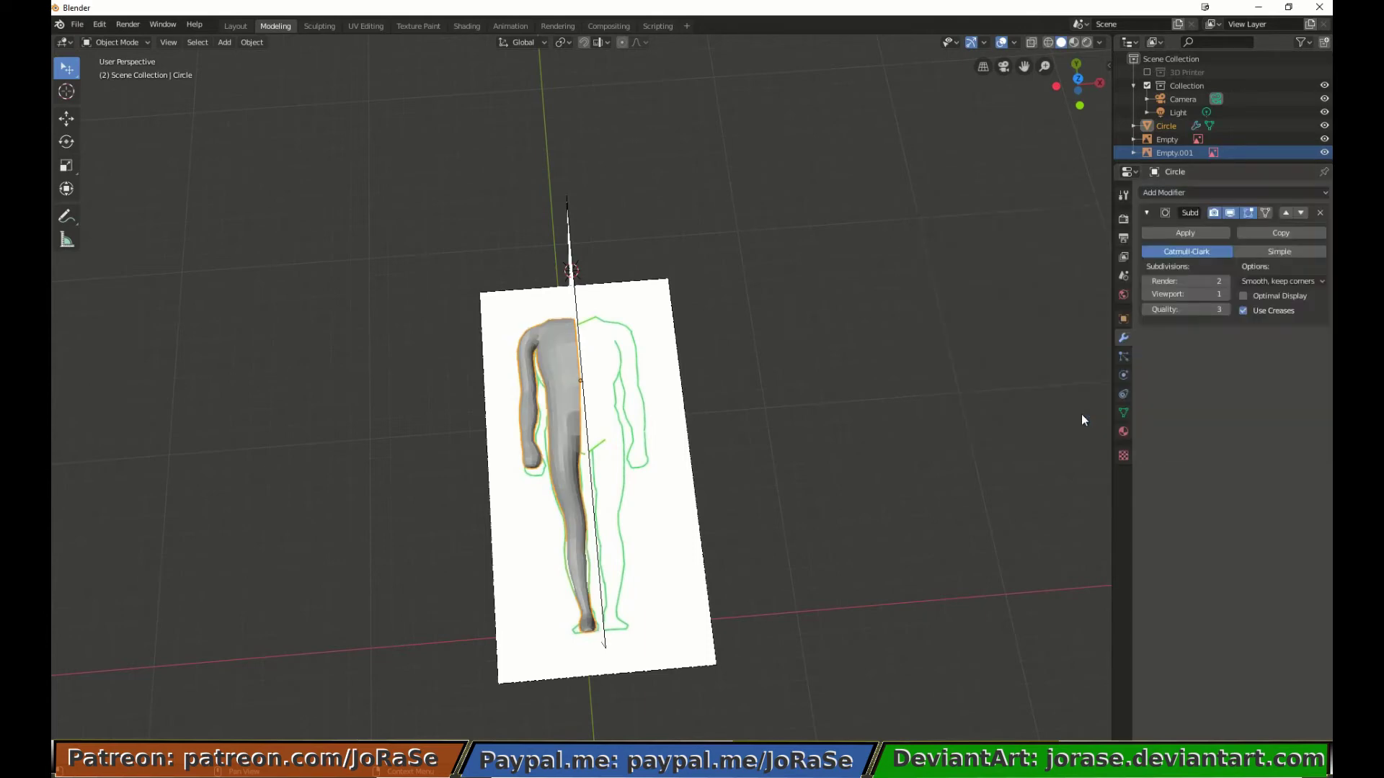
pyautogui.moveTo(749, 307); pyautogui.dragTo(738, 333, button='middle')
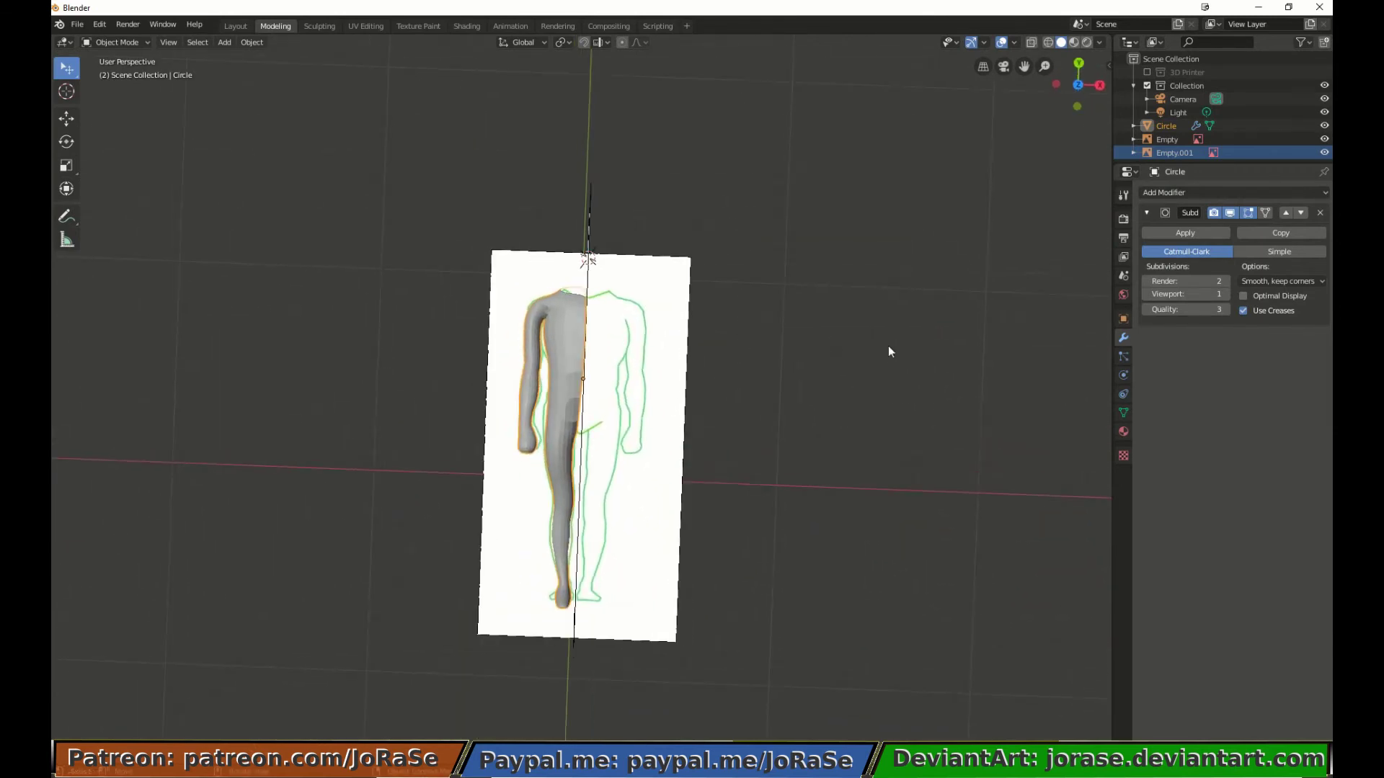
pyautogui.click(1318, 214)
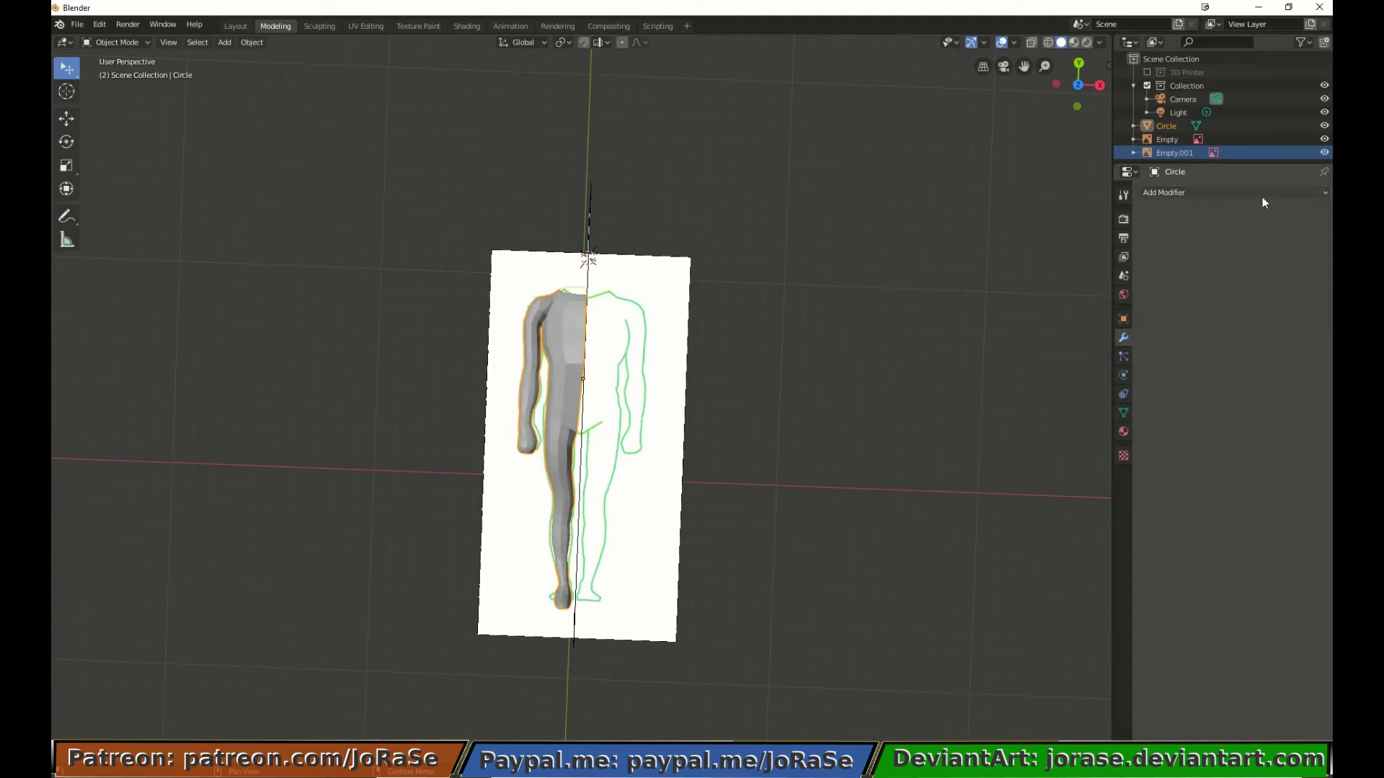
# Step: Add a Mirror modifier on the X axis to complete the body's other half
pyautogui.click(1261, 197)
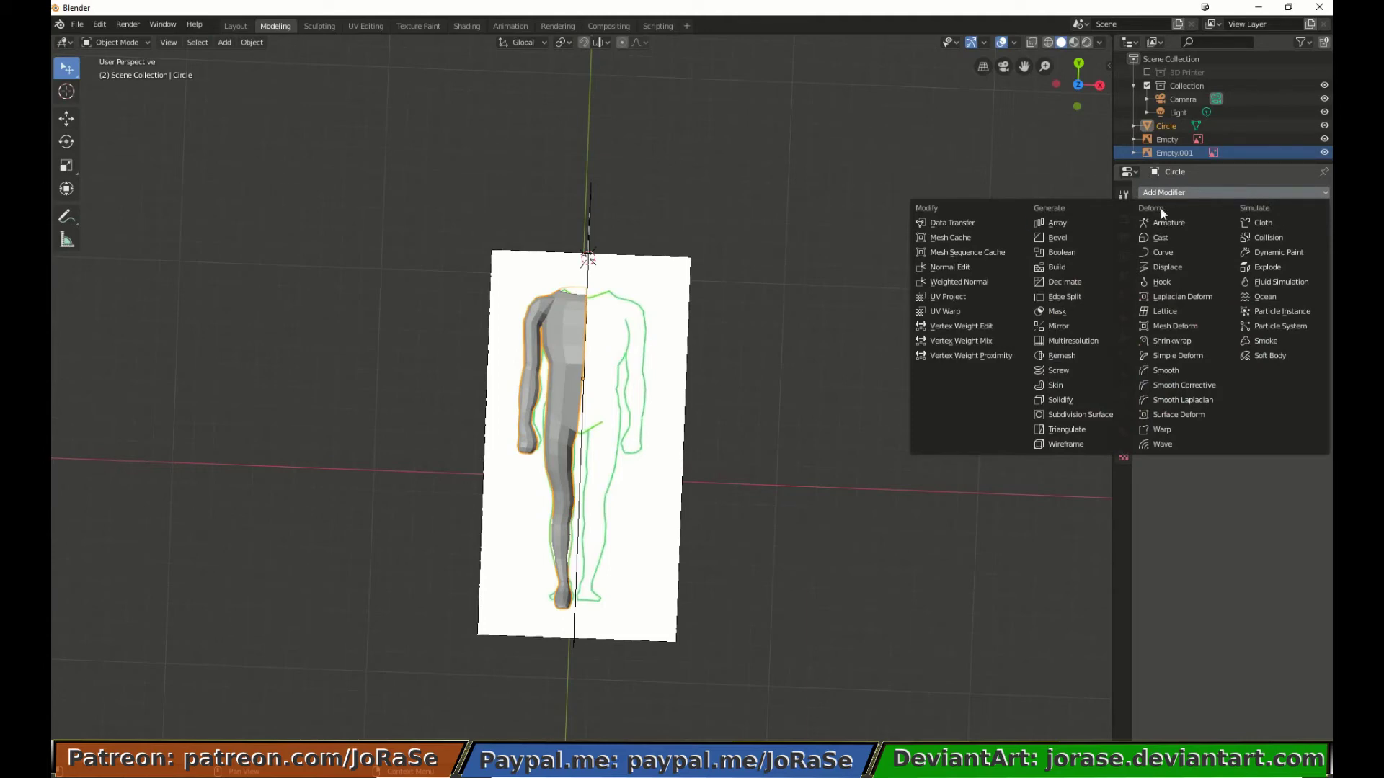
pyautogui.click(1078, 327)
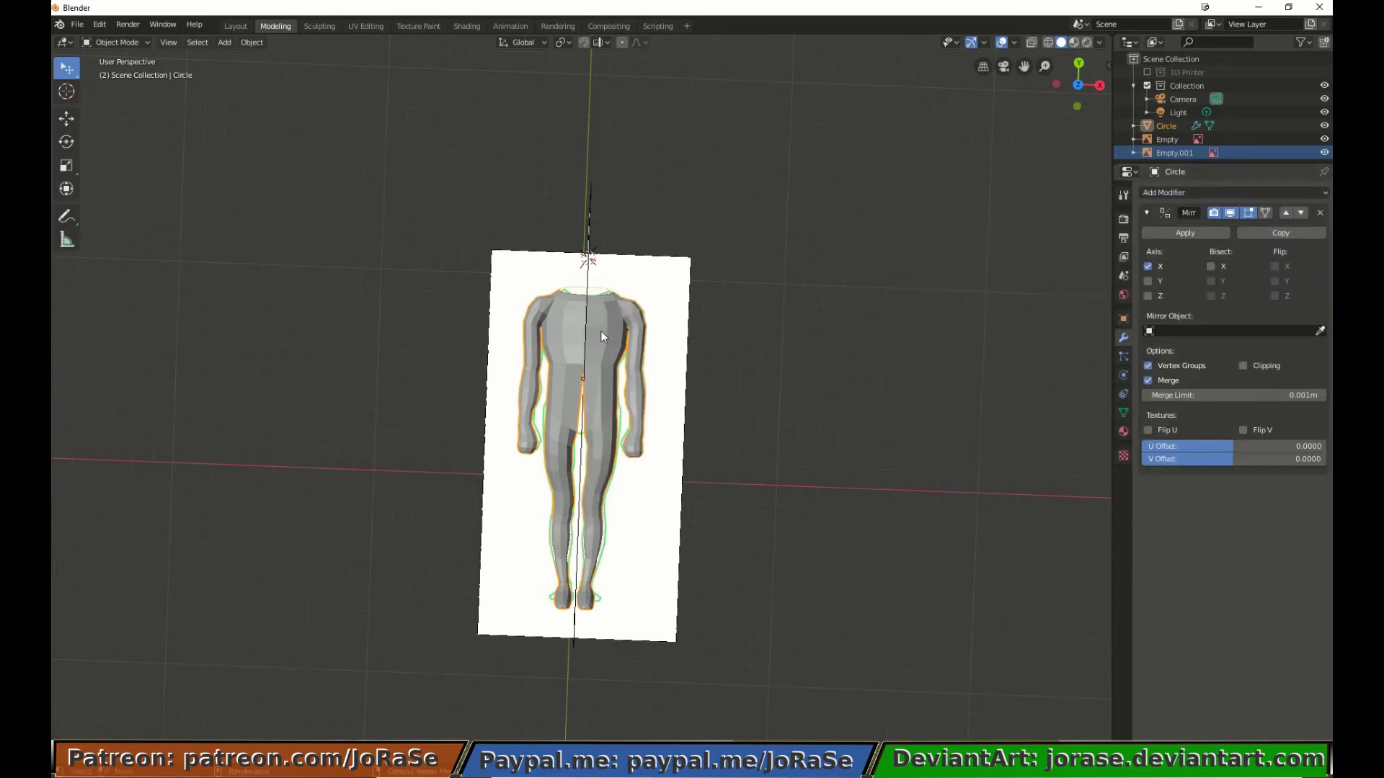
pyautogui.moveTo(720, 432)
pyautogui.mouseDown(button='middle')
pyautogui.moveTo(726, 417)
pyautogui.moveTo(809, 402)
pyautogui.moveTo(692, 290)
pyautogui.moveTo(673, 327)
pyautogui.moveTo(685, 417)
pyautogui.moveTo(707, 429)
pyautogui.mouseUp(button='middle')
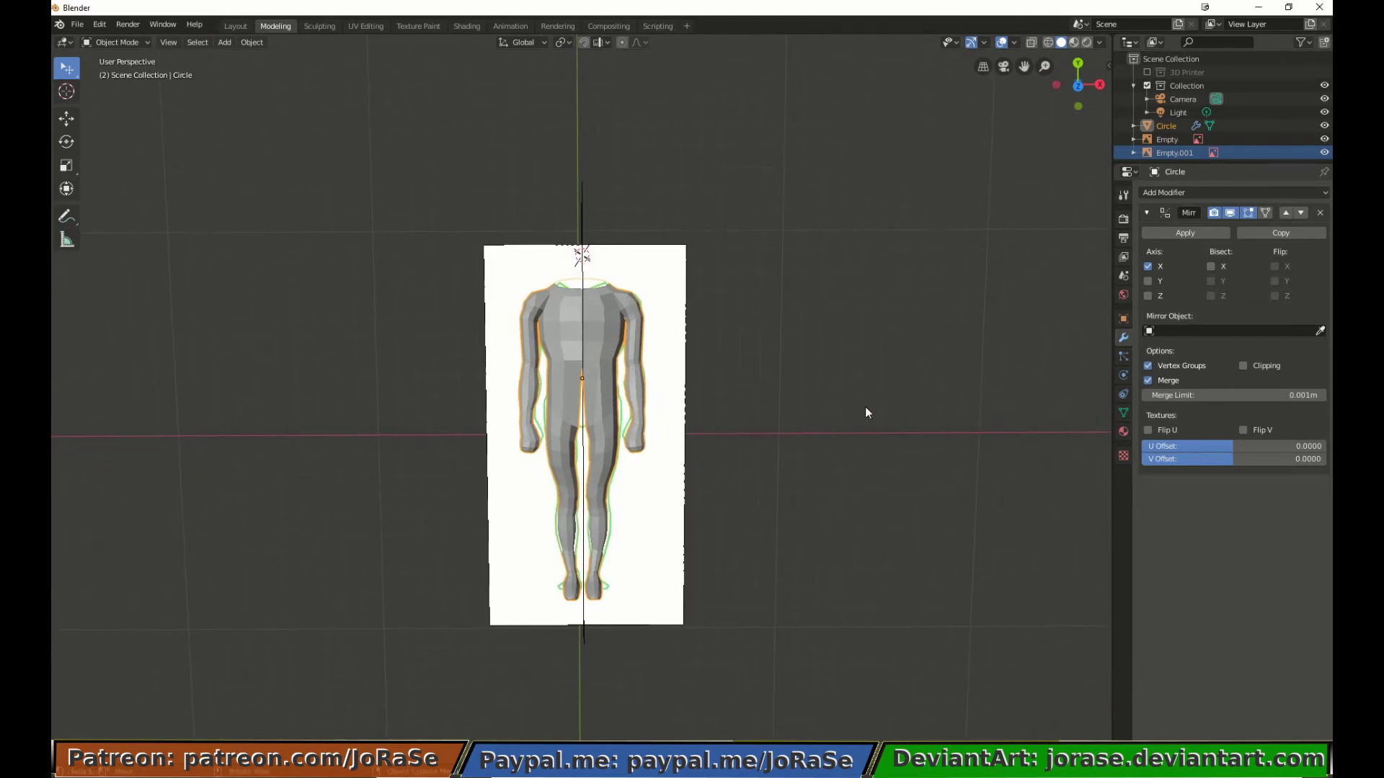
# Step: Hide both reference image empties and apply the Mirror modifier
pyautogui.click(1324, 153)
pyautogui.click(1322, 140)
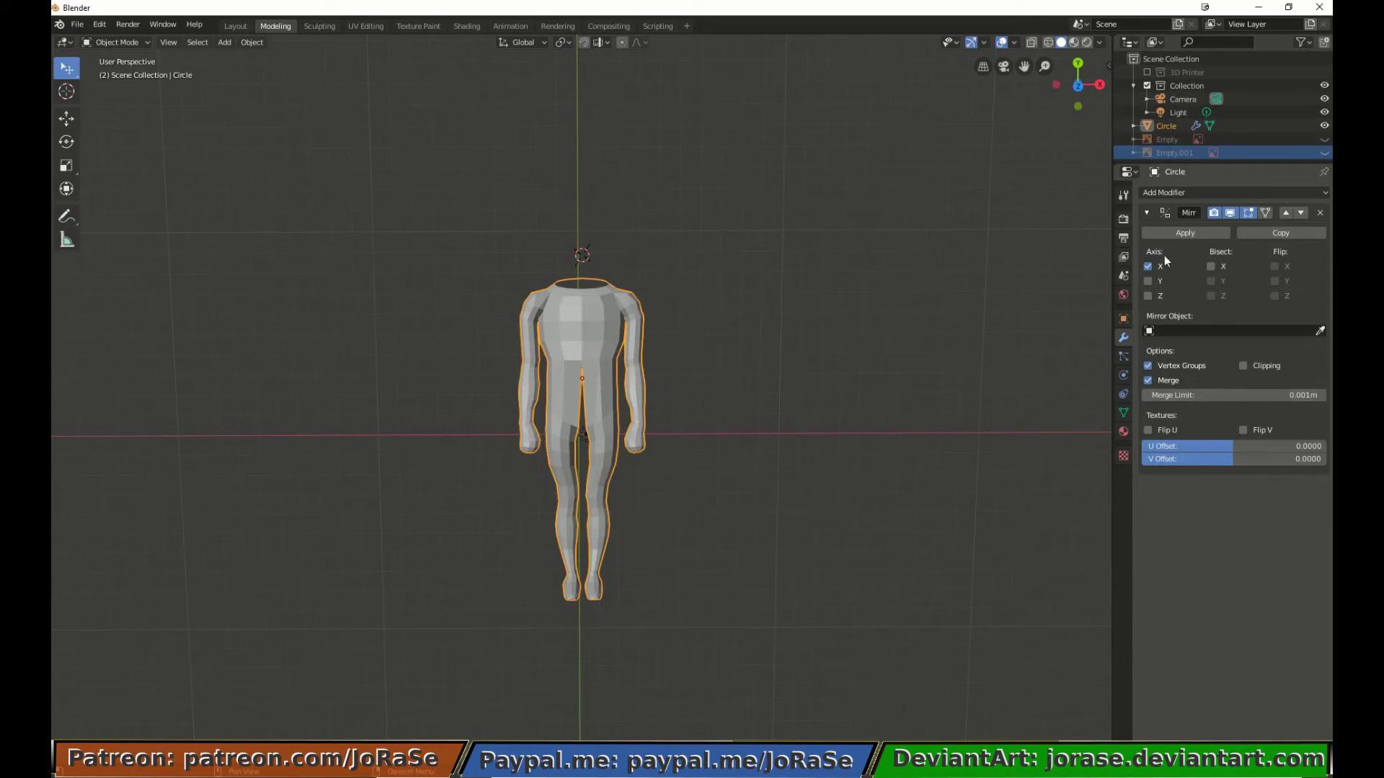
pyautogui.click(1157, 233)
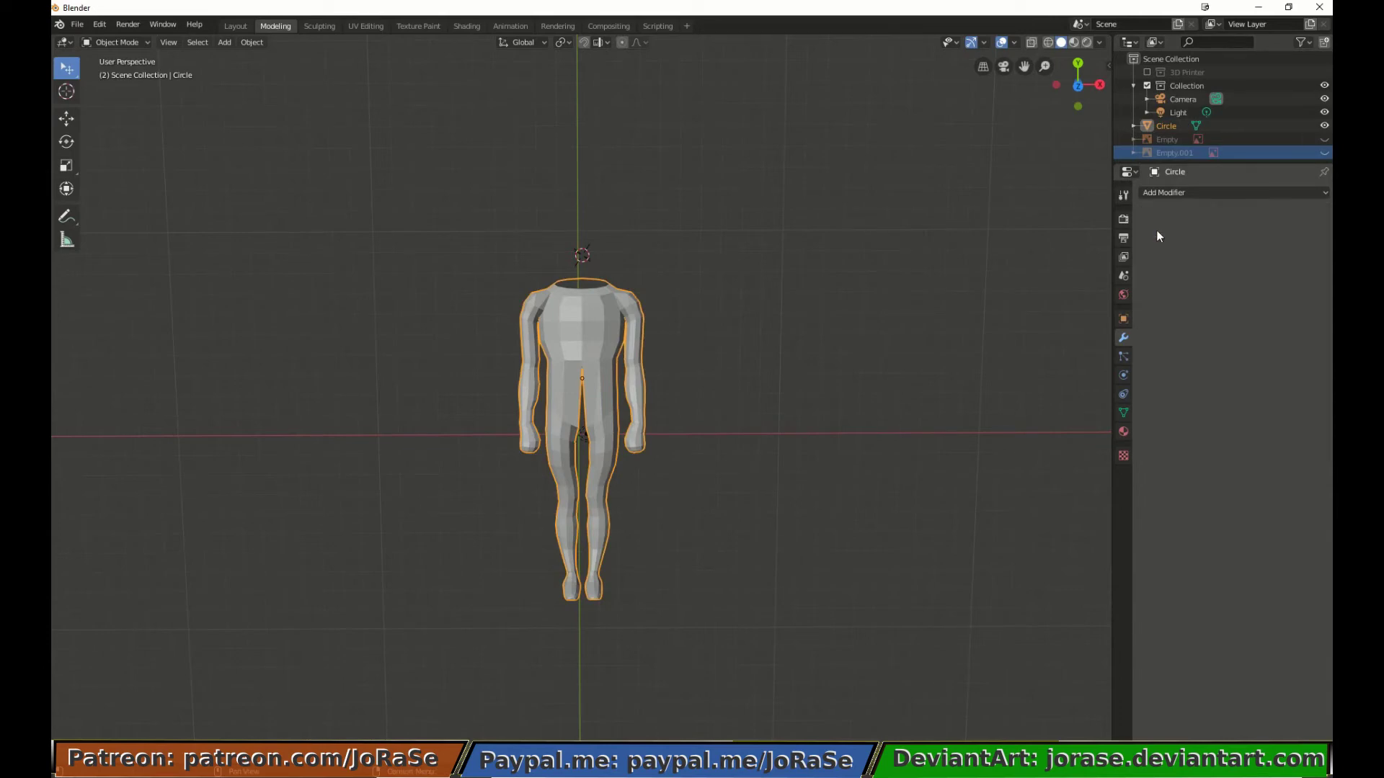
# Step: In Edit Mode, isolate the vertices along the body's center seam by hiding the rest of the mesh
pyautogui.press('Tab')
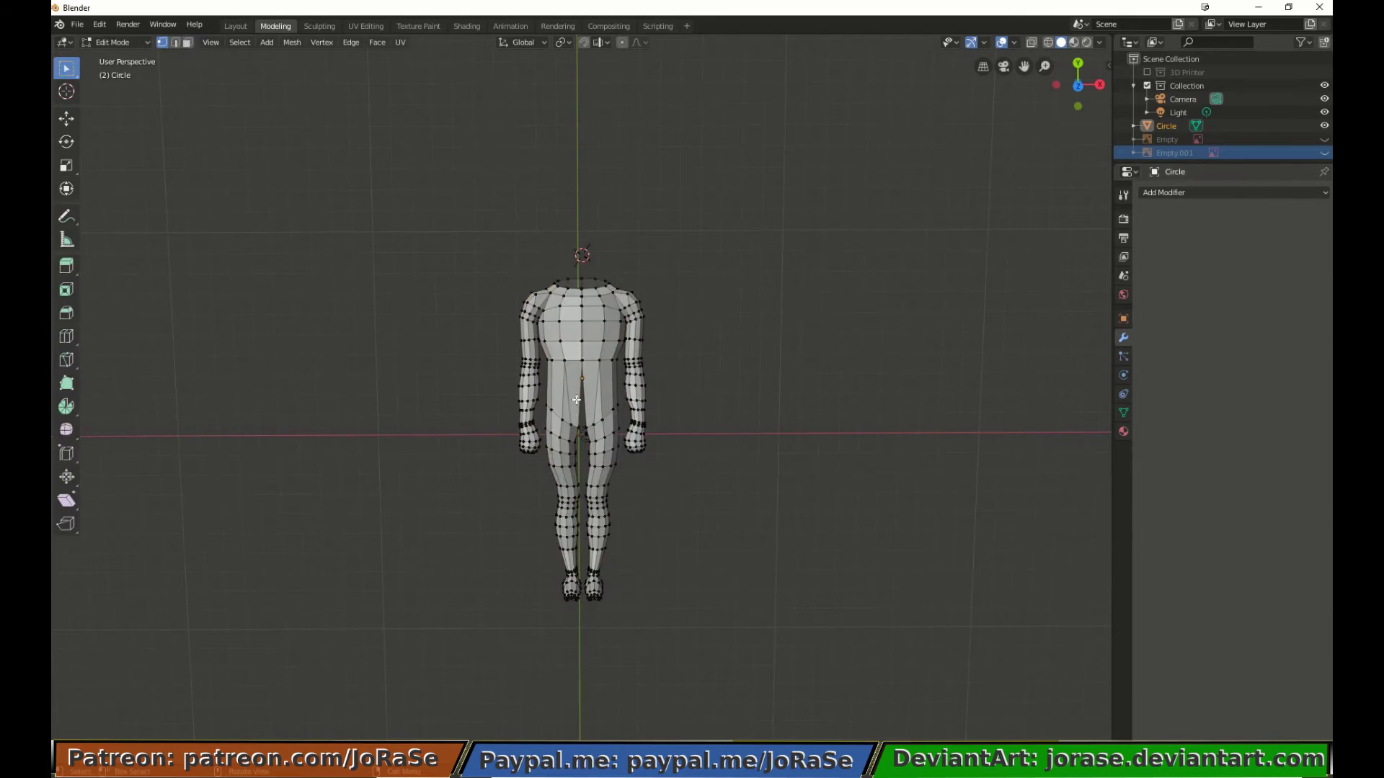
pyautogui.moveTo(576, 400); pyautogui.dragTo(581, 368, button='middle')
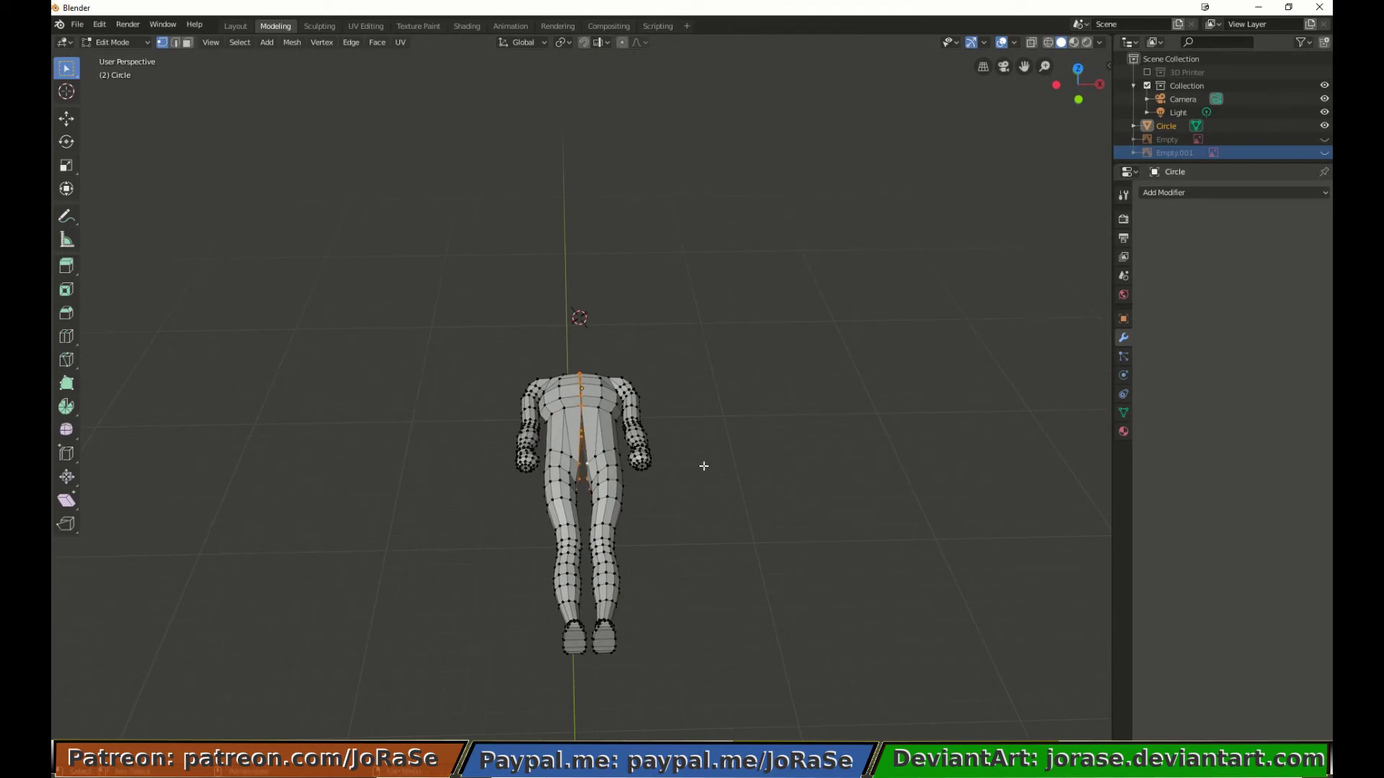
pyautogui.press('a')
pyautogui.press('h')
pyautogui.moveTo(575, 475); pyautogui.dragTo(451, 444, button='middle')
pyautogui.scroll(4, 627, 512)
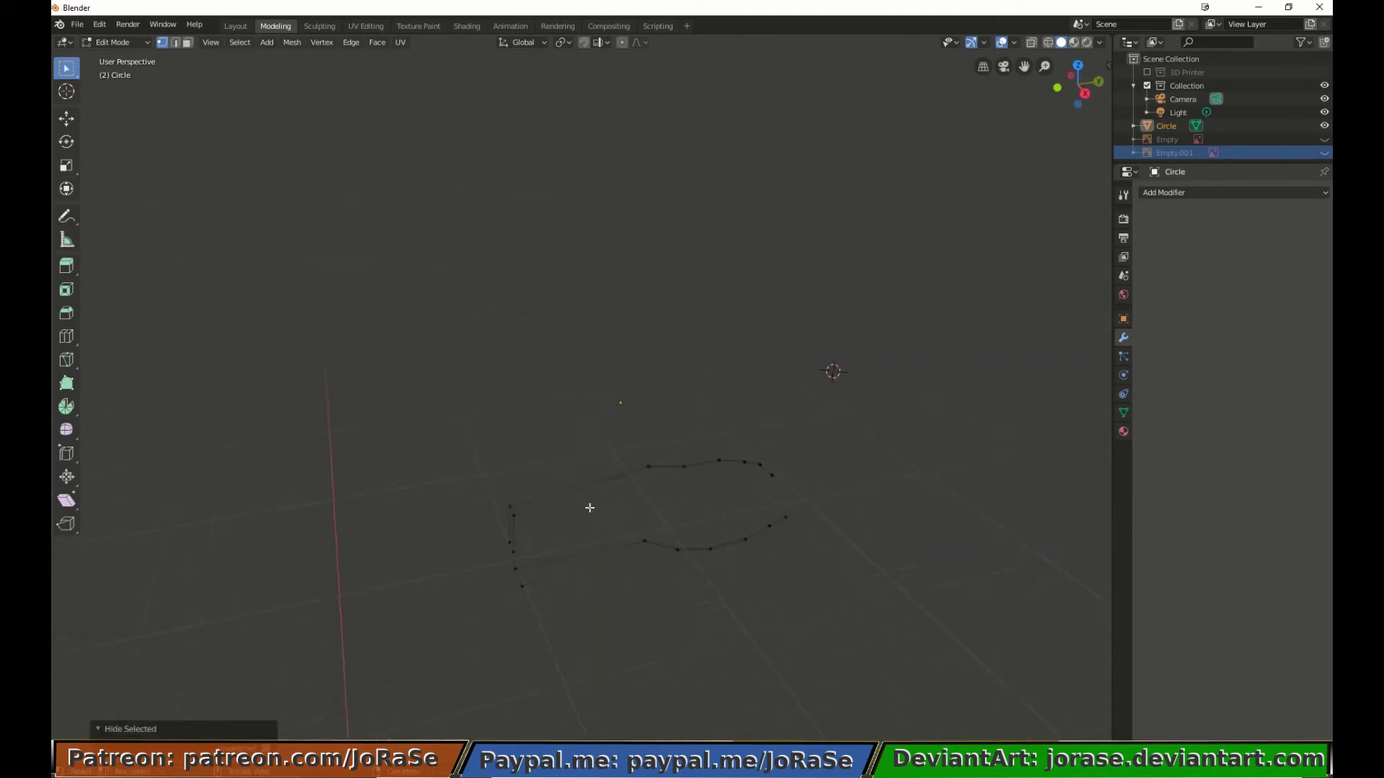
# Step: Merge at center the first two vertex pairs at the crotch end of the center seam
pyautogui.moveTo(503, 475); pyautogui.dragTo(528, 522)
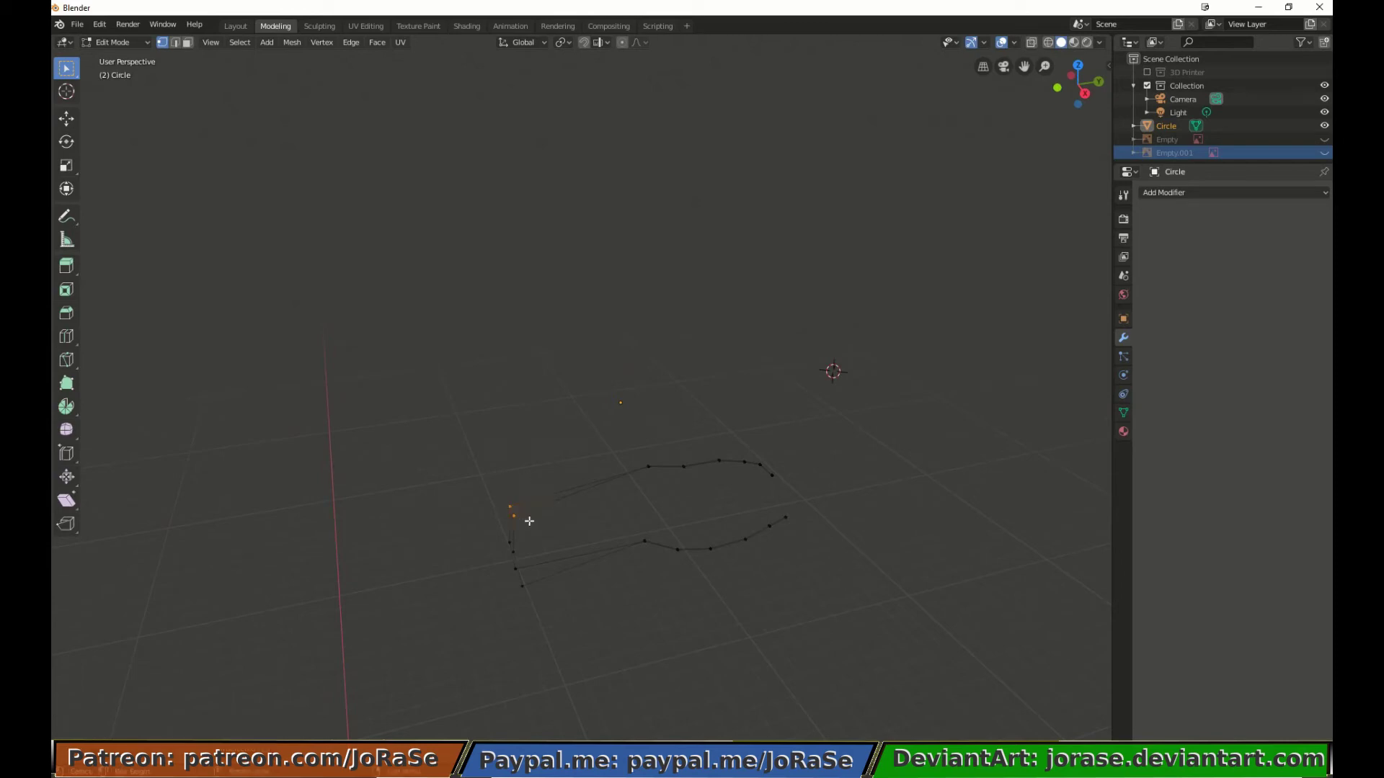
pyautogui.press('m')
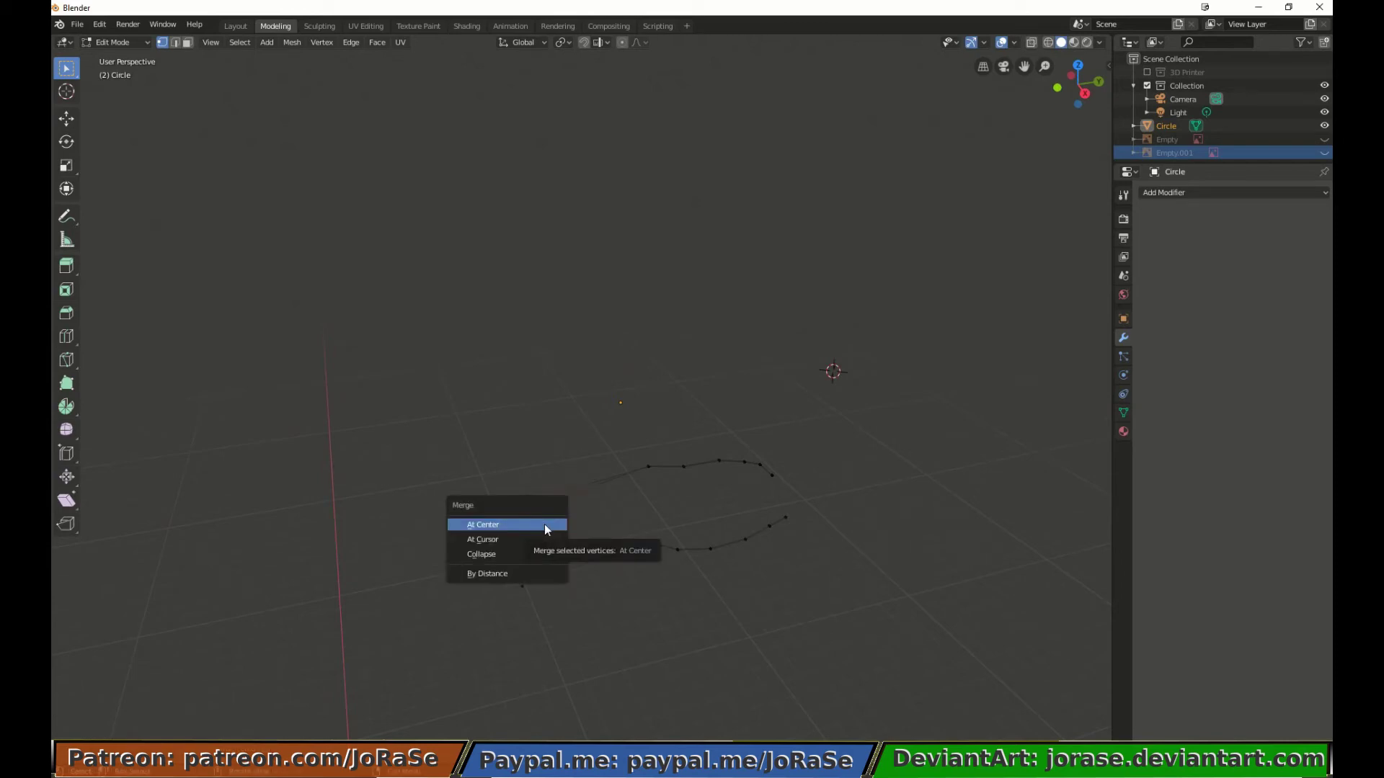
pyautogui.click(545, 527)
pyautogui.click(545, 524)
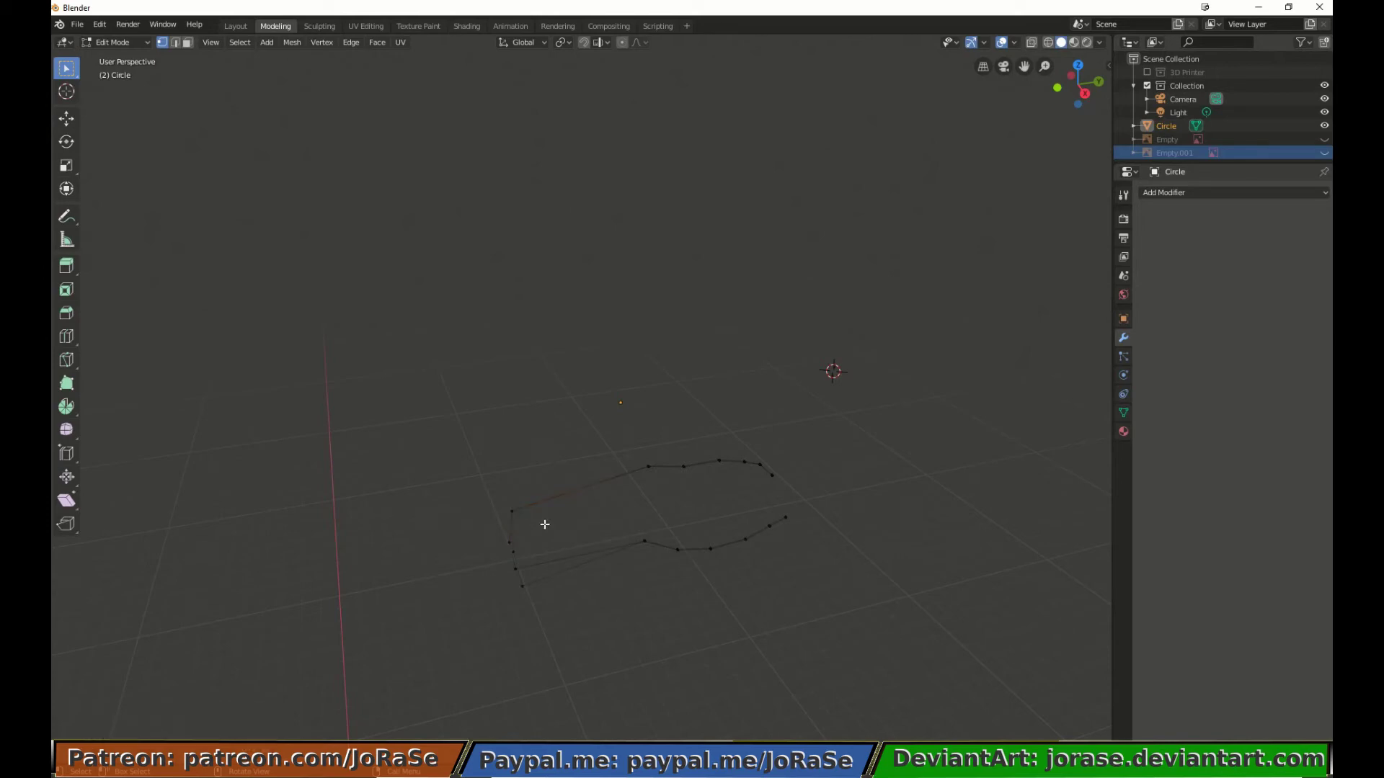
pyautogui.press('b')
pyautogui.moveTo(505, 536); pyautogui.dragTo(527, 555)
pyautogui.press('m')
pyautogui.click(526, 554)
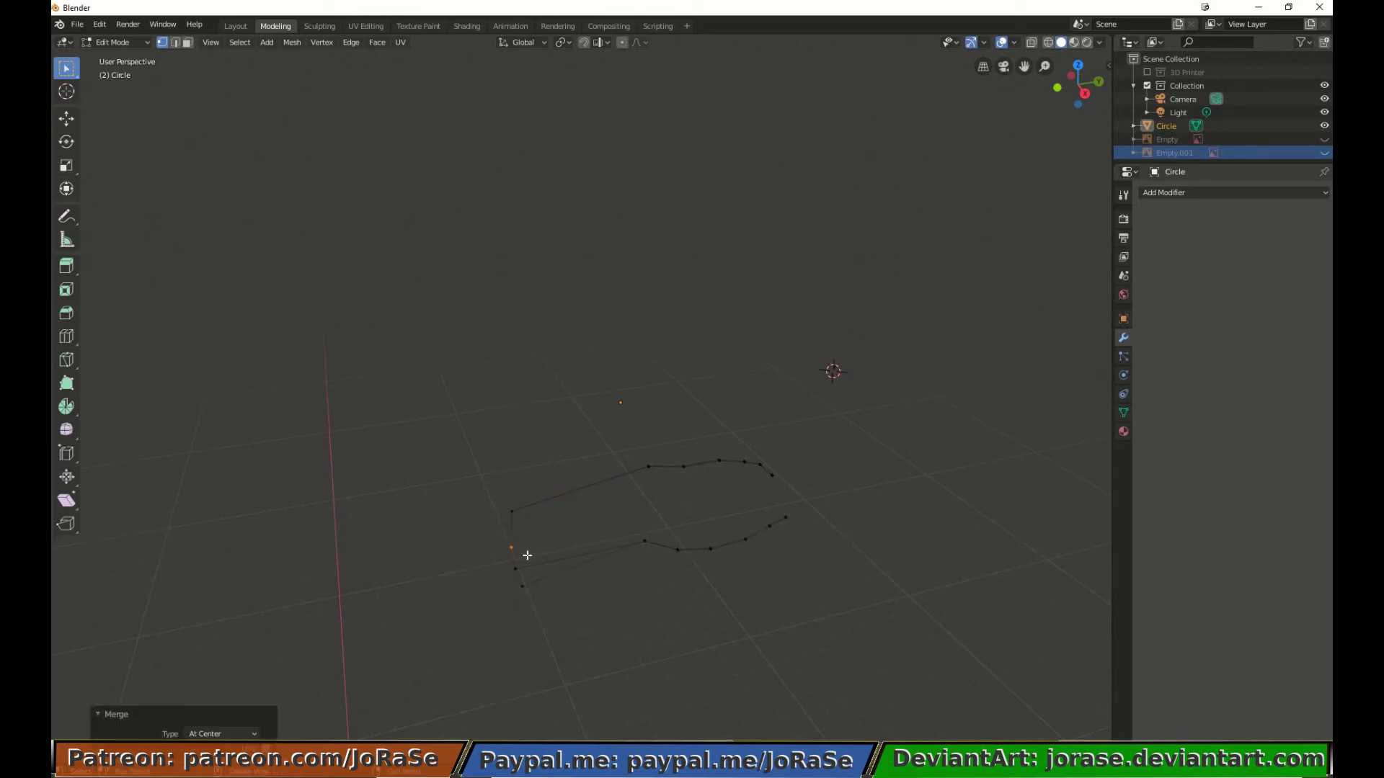
# Step: Merge at center the remaining crotch vertices and the adjoining vertex pair on the lower torso seam line
pyautogui.click(526, 557)
pyautogui.press('b')
pyautogui.moveTo(509, 568); pyautogui.dragTo(552, 622)
pyautogui.press('m')
pyautogui.click(552, 624)
pyautogui.moveTo(625, 528); pyautogui.dragTo(659, 565)
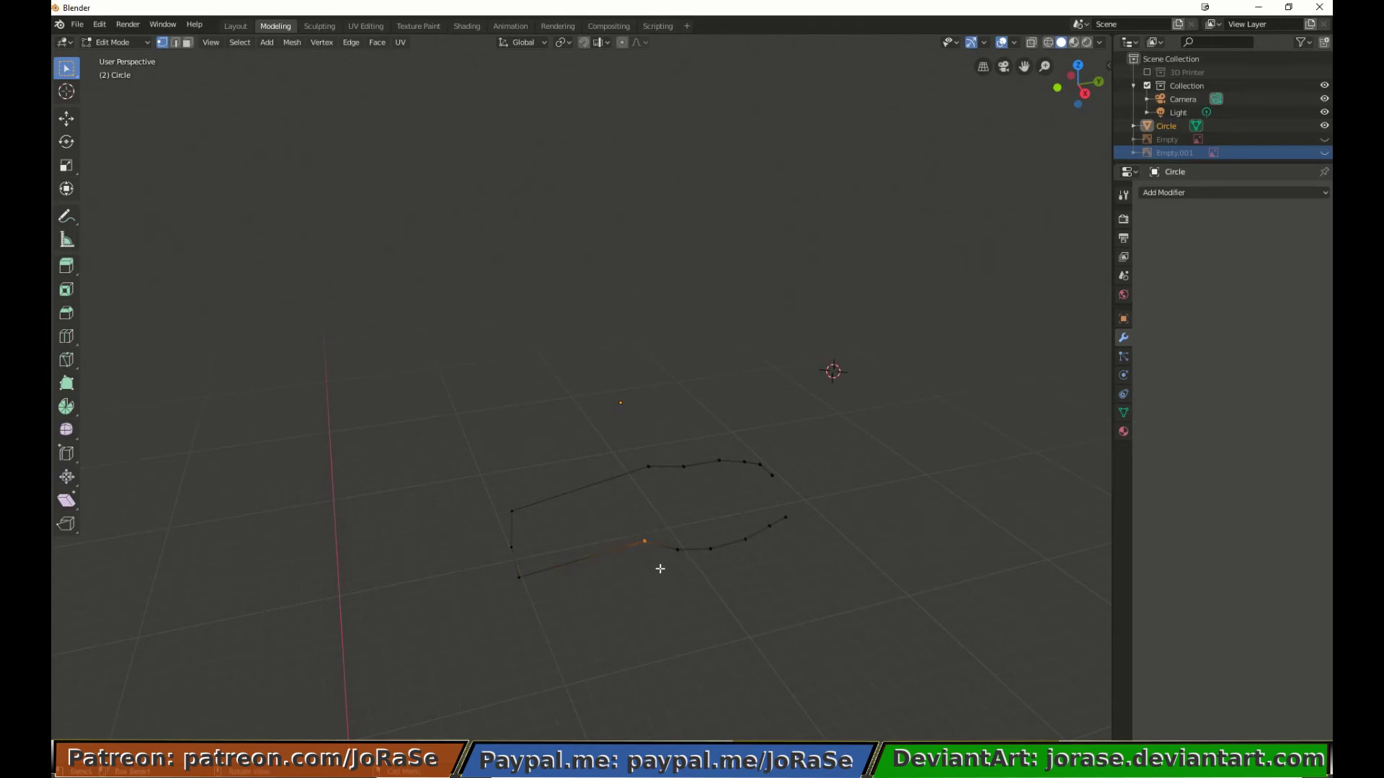
pyautogui.press('m')
pyautogui.click(660, 575)
# Step: Merge at center the two vertex pairs nearest the crotch on the upper torso seam line
pyautogui.press('b')
pyautogui.moveTo(641, 460); pyautogui.dragTo(656, 491)
pyautogui.press('m')
pyautogui.click(655, 492)
pyautogui.press('b')
pyautogui.moveTo(680, 448); pyautogui.dragTo(698, 501)
pyautogui.press('m')
pyautogui.click(698, 501)
# Step: Merge at center the second and third vertex pairs from the crotch on the lower torso seam line
pyautogui.press('b')
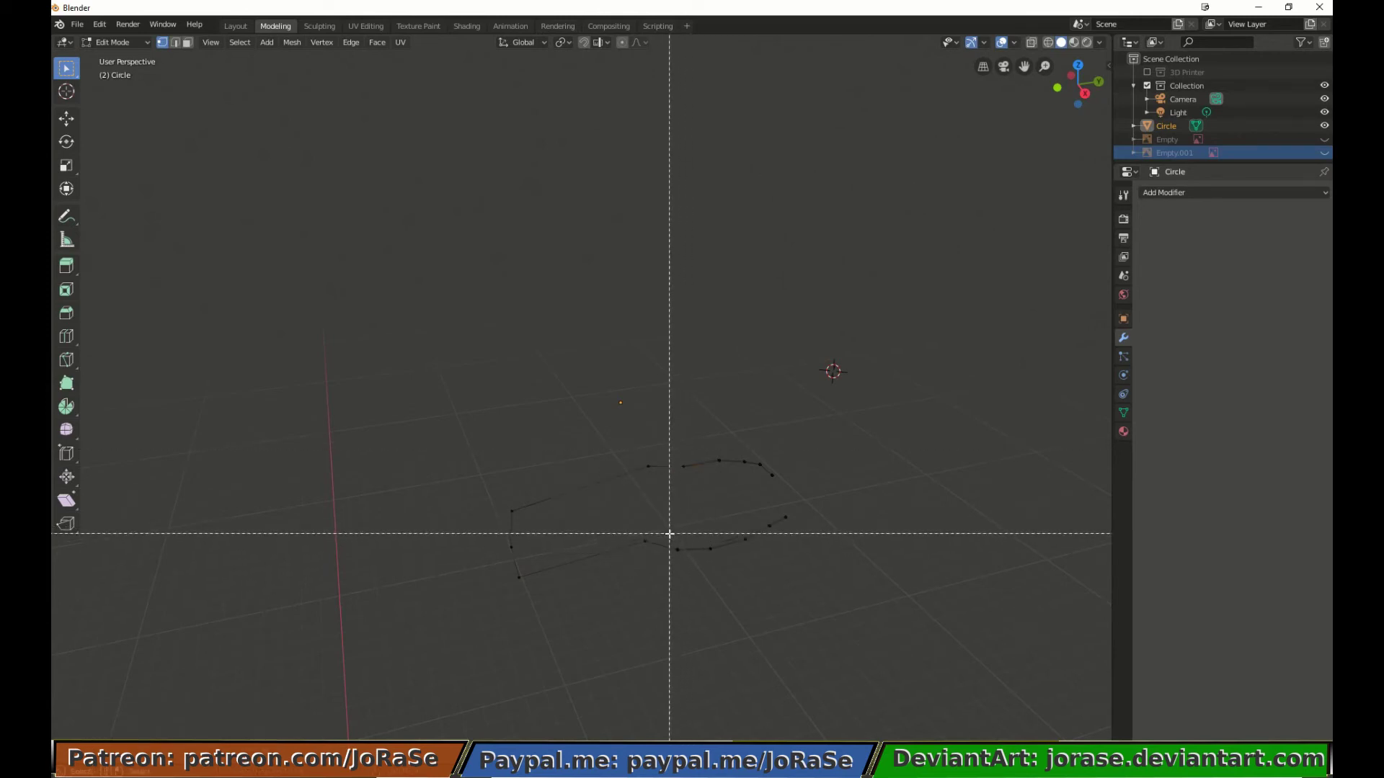
pyautogui.moveTo(668, 534); pyautogui.dragTo(683, 565)
pyautogui.press('m')
pyautogui.click(686, 571)
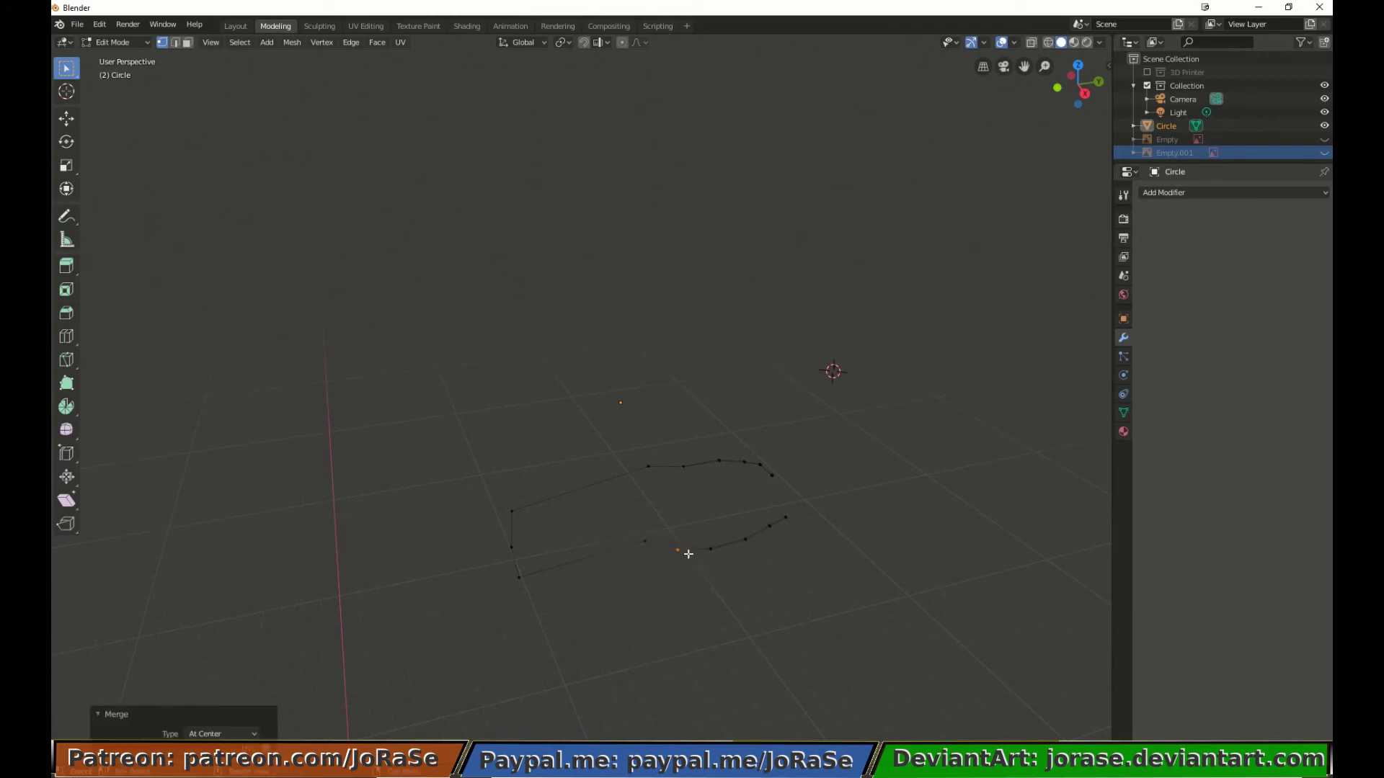
pyautogui.press('b')
pyautogui.moveTo(698, 531); pyautogui.dragTo(713, 565)
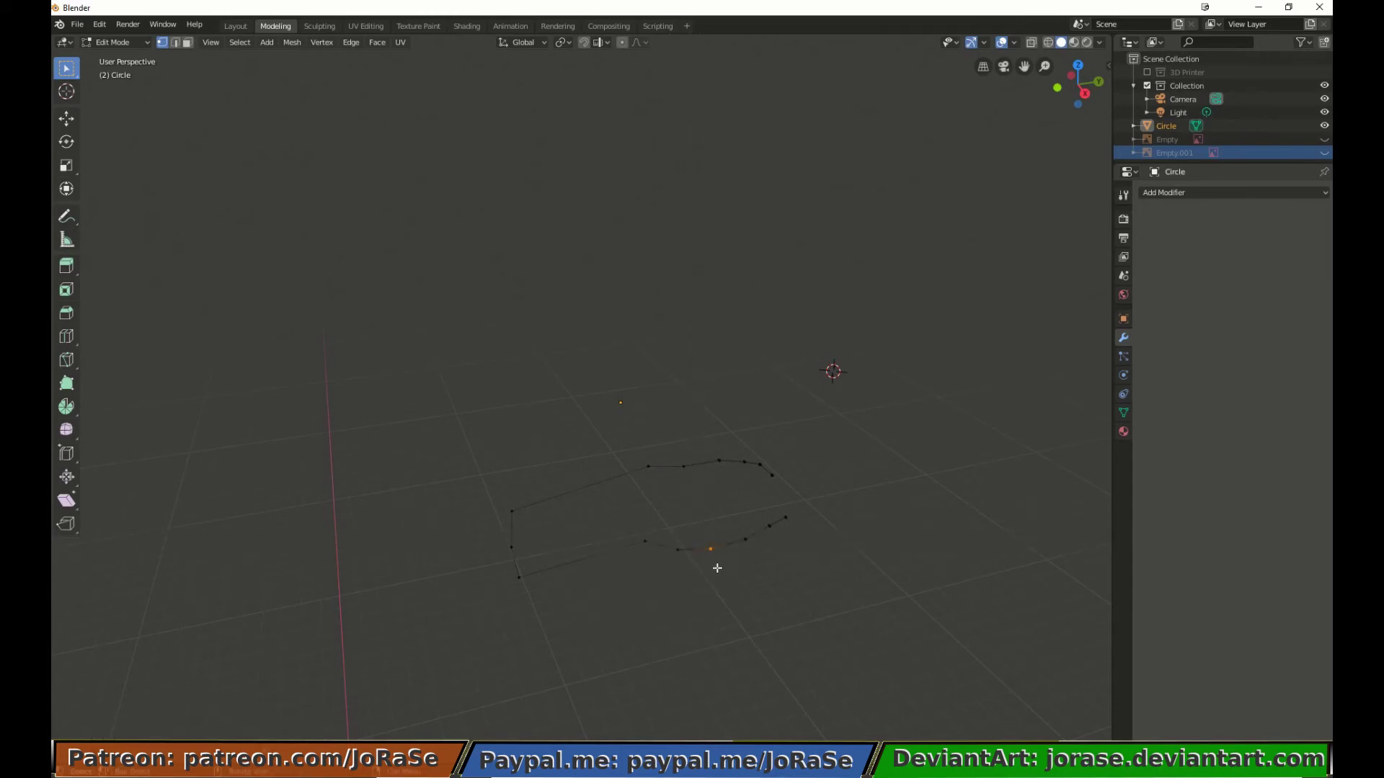
pyautogui.press('m')
pyautogui.click(716, 568)
# Step: Merge at center the third and fourth vertex pairs from the crotch on the upper torso seam line
pyautogui.click(712, 443)
pyautogui.press('b')
pyautogui.moveTo(711, 443); pyautogui.dragTo(729, 491)
pyautogui.press('m')
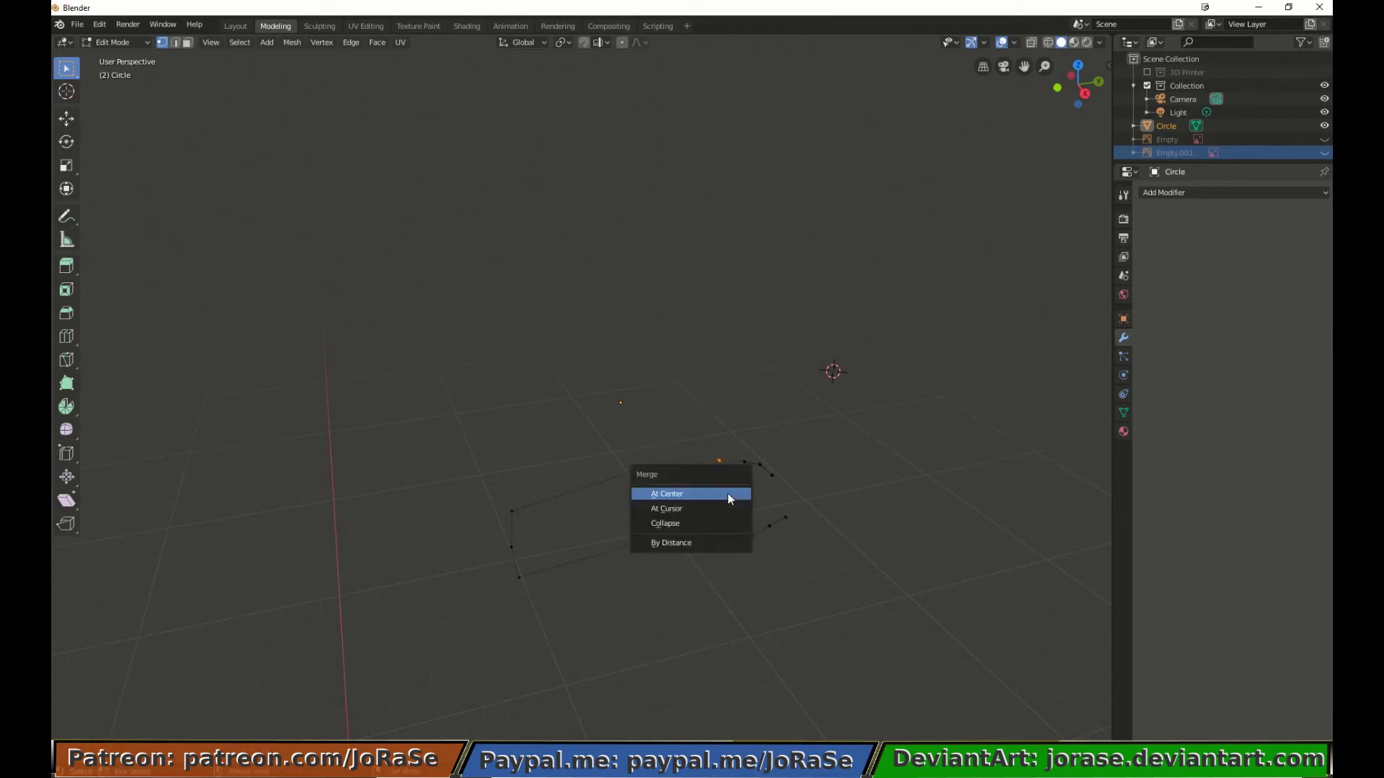
pyautogui.click(728, 492)
pyautogui.press('b')
pyautogui.moveTo(733, 451); pyautogui.dragTo(752, 486)
pyautogui.press('m')
pyautogui.click(751, 485)
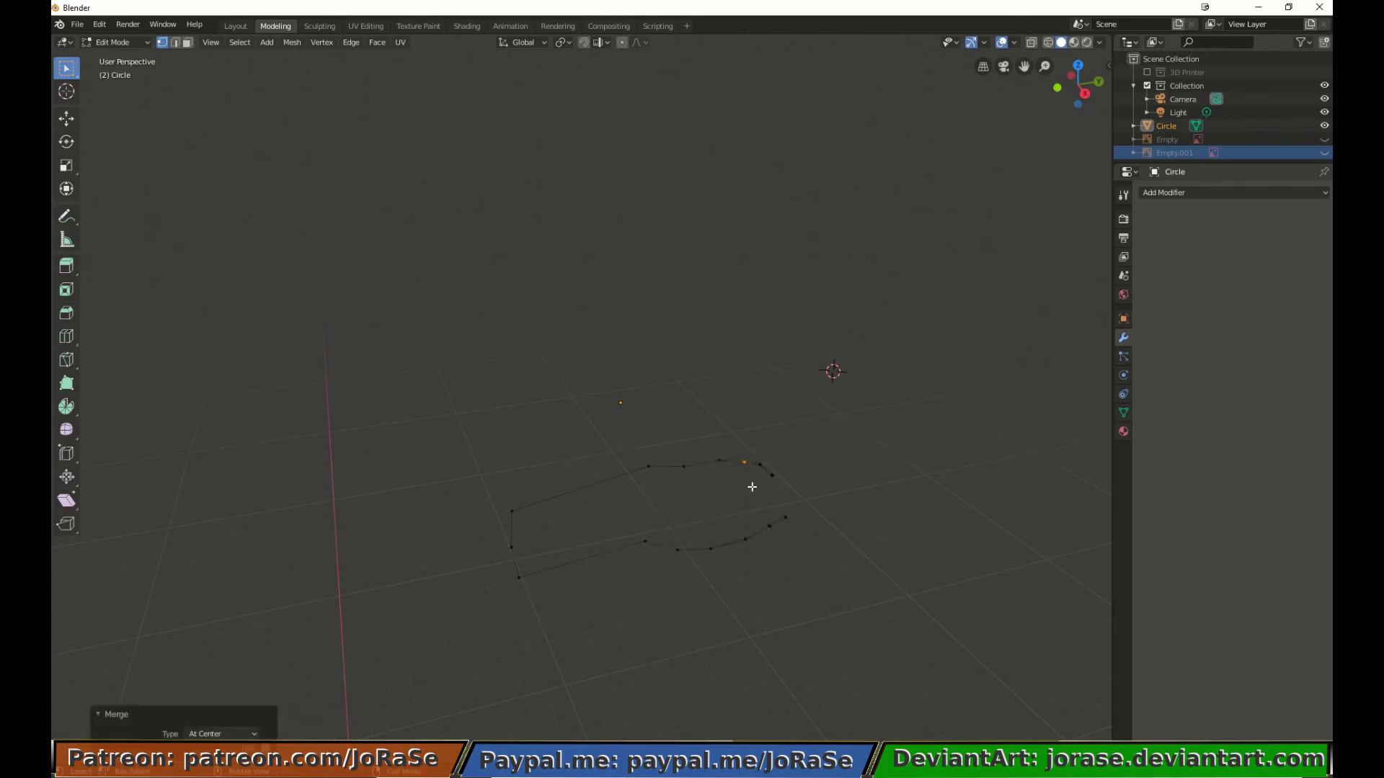
# Step: Merge at center the fourth and fifth vertex pairs from the crotch on the lower torso seam line
pyautogui.press('b')
pyautogui.moveTo(735, 508); pyautogui.dragTo(752, 559)
pyautogui.press('m')
pyautogui.click(752, 559)
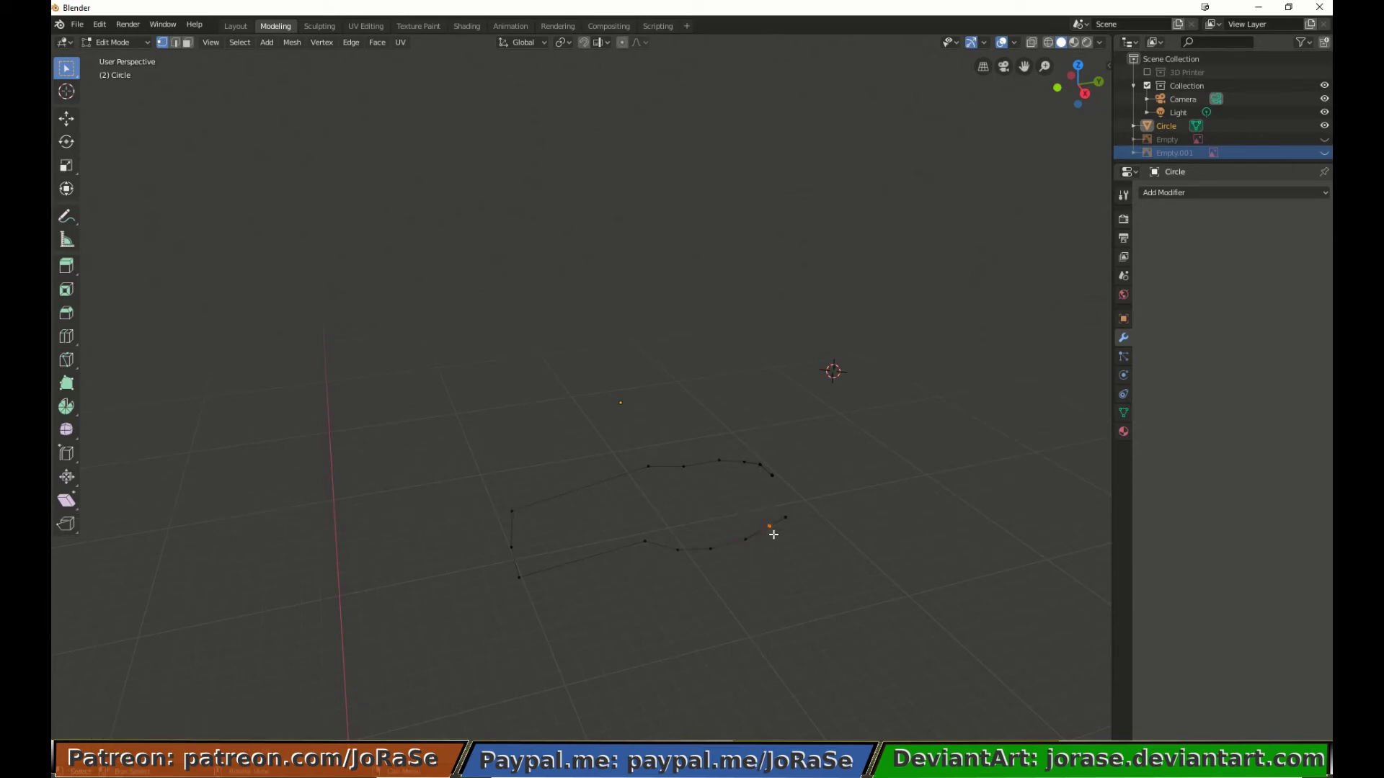
pyautogui.press('m')
pyautogui.click(774, 539)
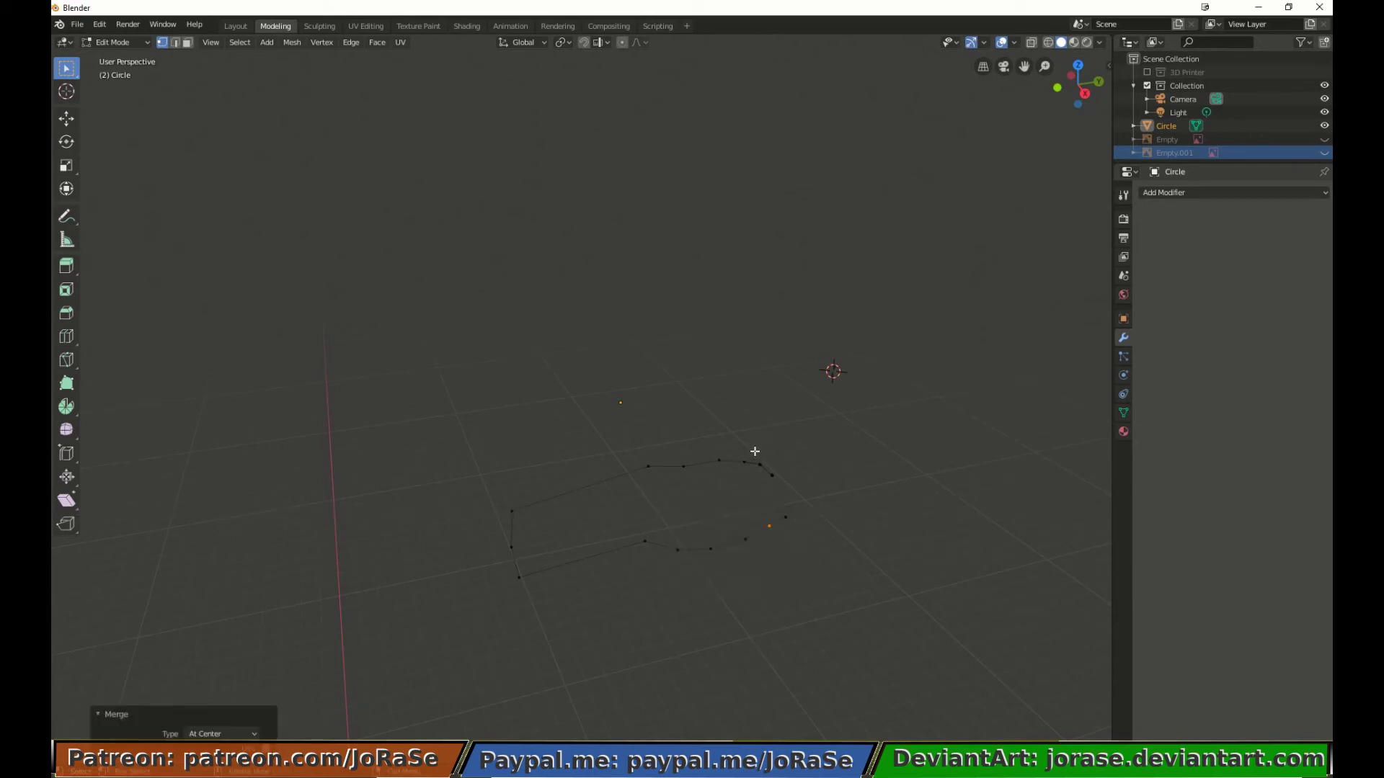
# Step: Switch to wireframe shading and merge at center the last two vertex pairs at the neck end of the upper seam line
pyautogui.click(754, 451)
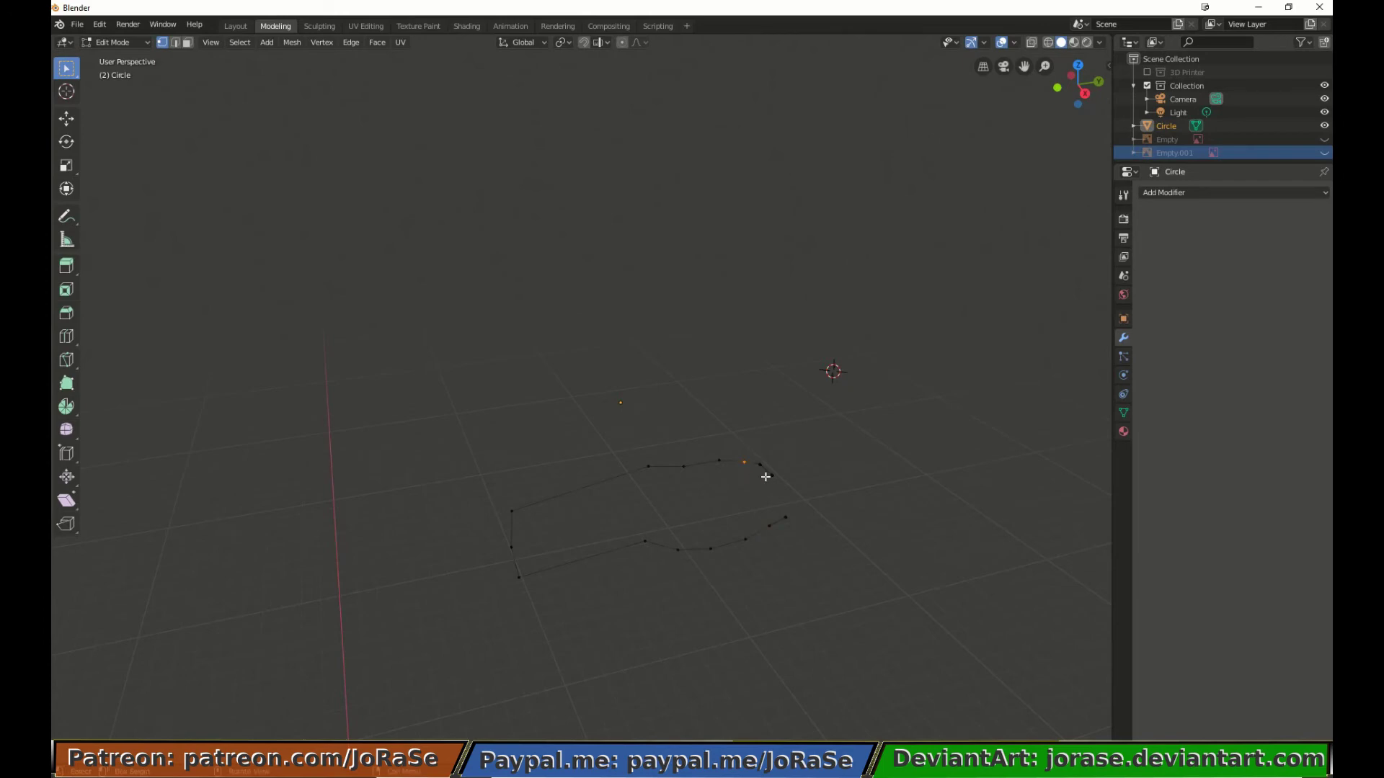
pyautogui.click(1048, 43)
pyautogui.press('m')
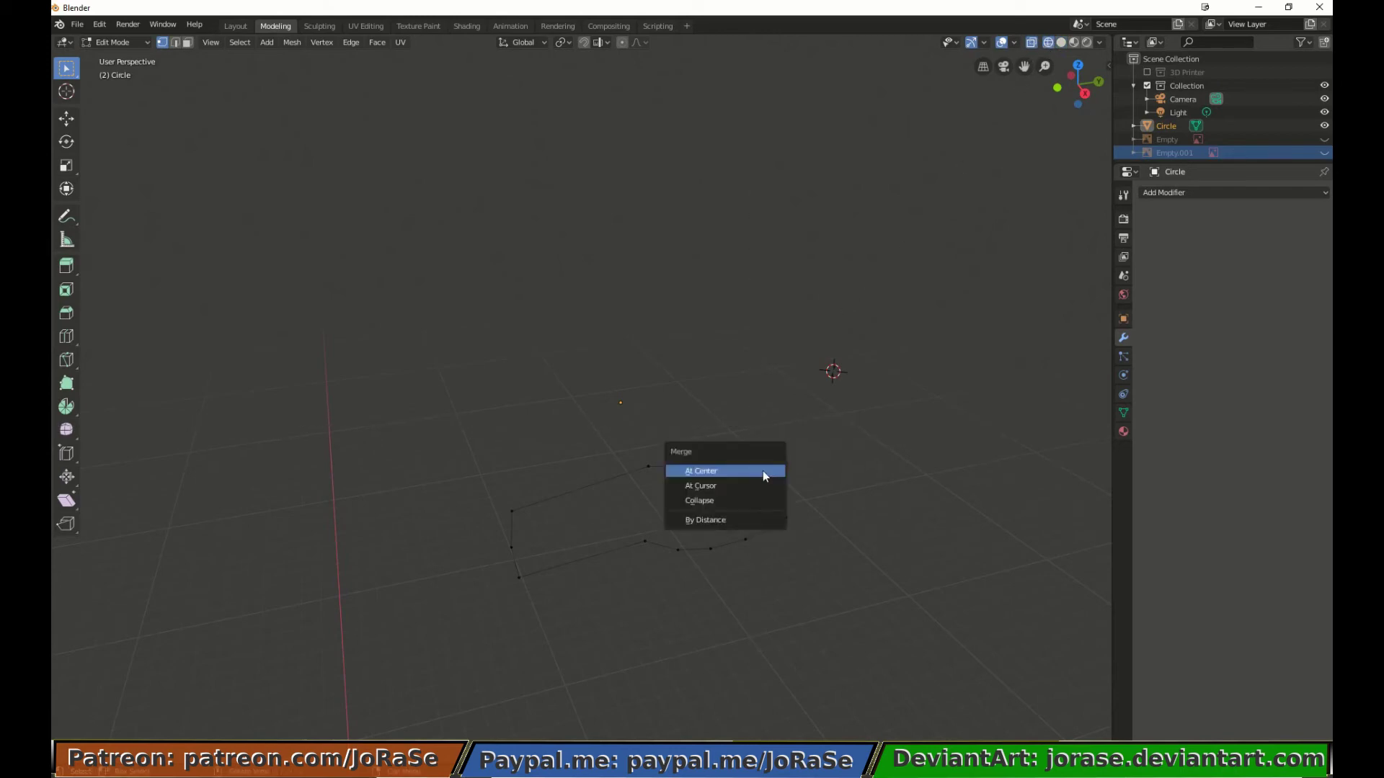
pyautogui.click(762, 470)
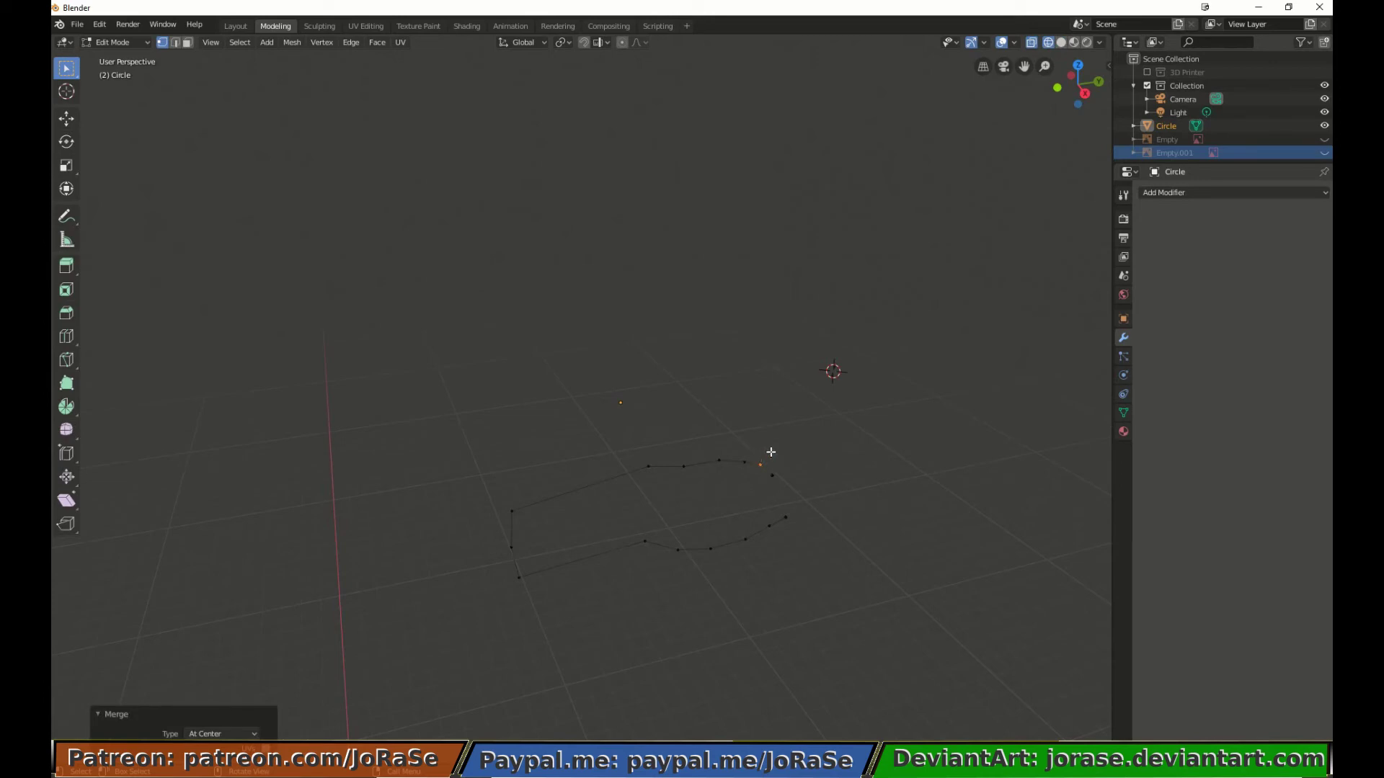
pyautogui.press('b')
pyautogui.moveTo(770, 452); pyautogui.dragTo(784, 483)
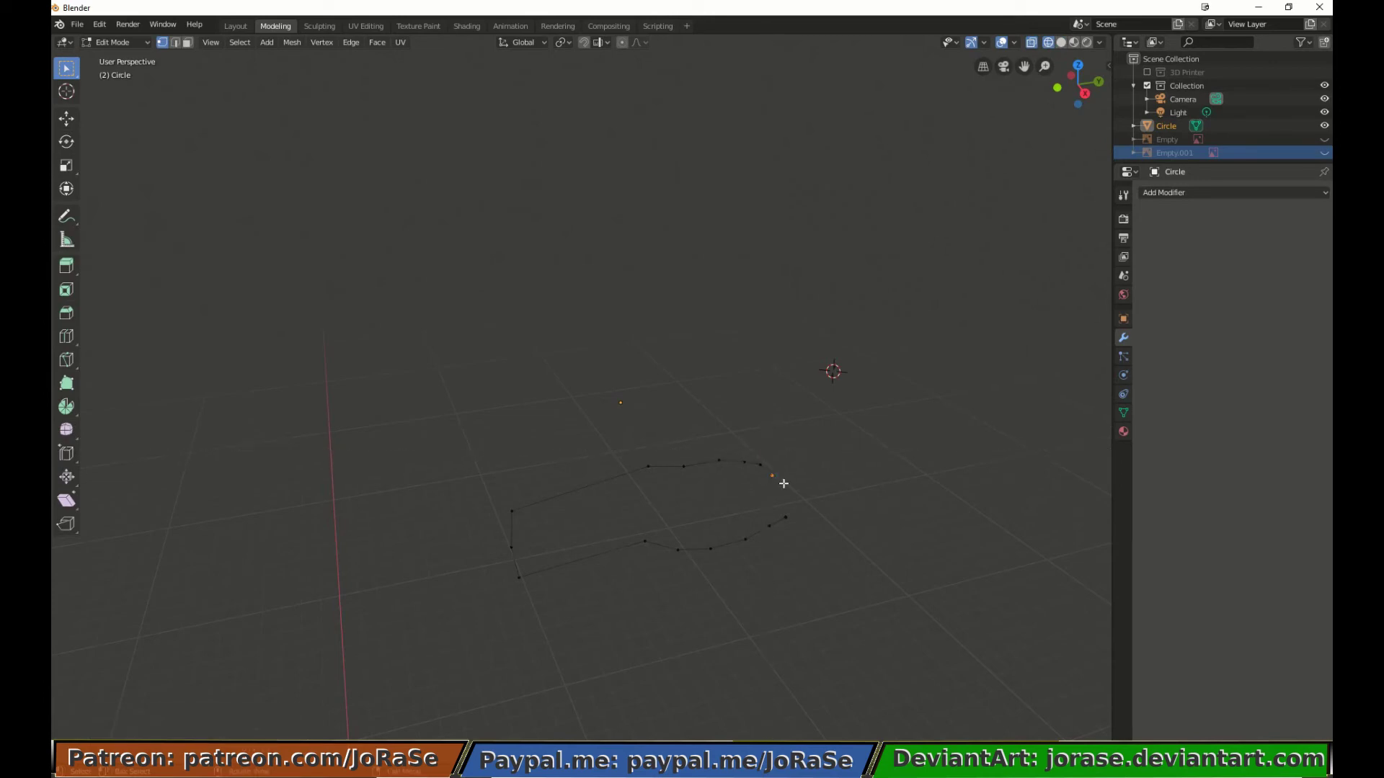
pyautogui.press('m')
pyautogui.click(781, 484)
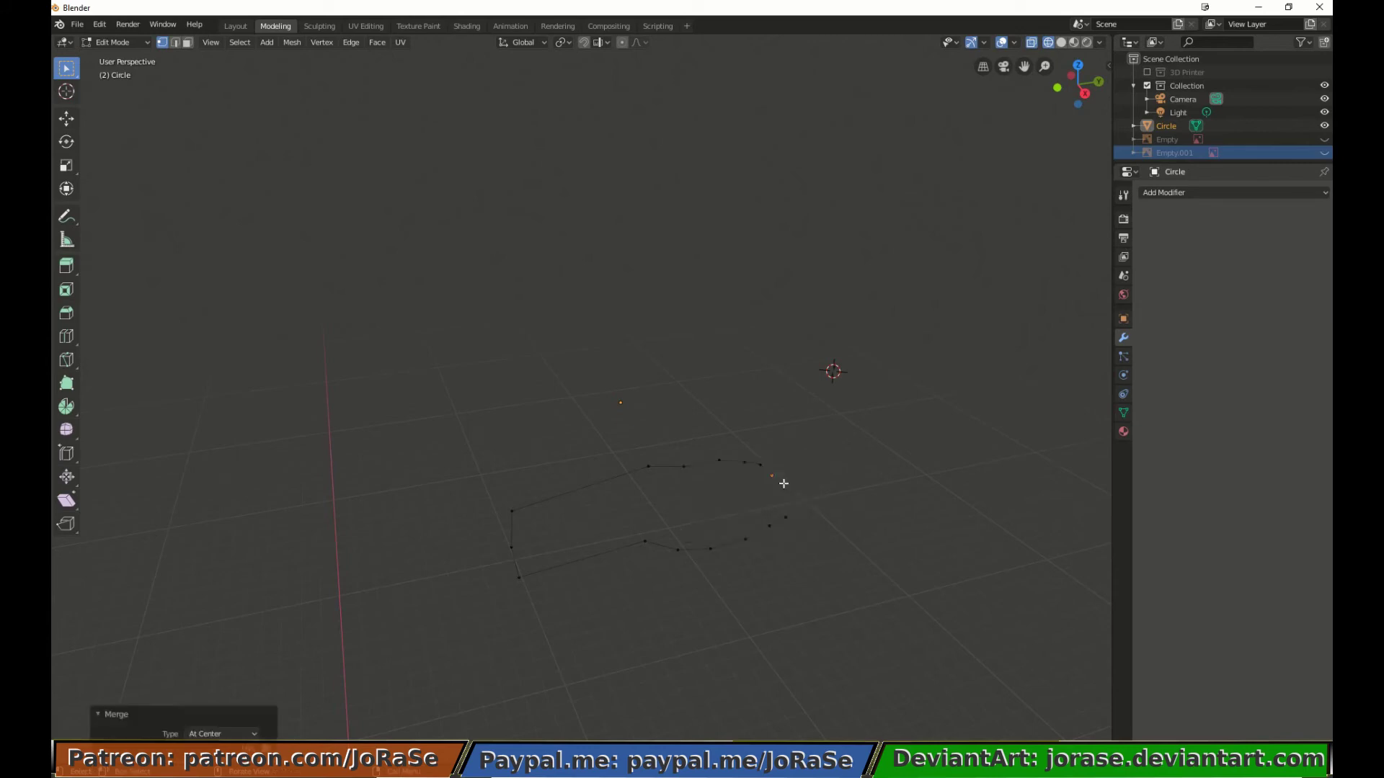
# Step: Merge at center the last vertex pair at the neck end of the lower seam line
pyautogui.press('b')
pyautogui.moveTo(779, 510); pyautogui.dragTo(793, 531)
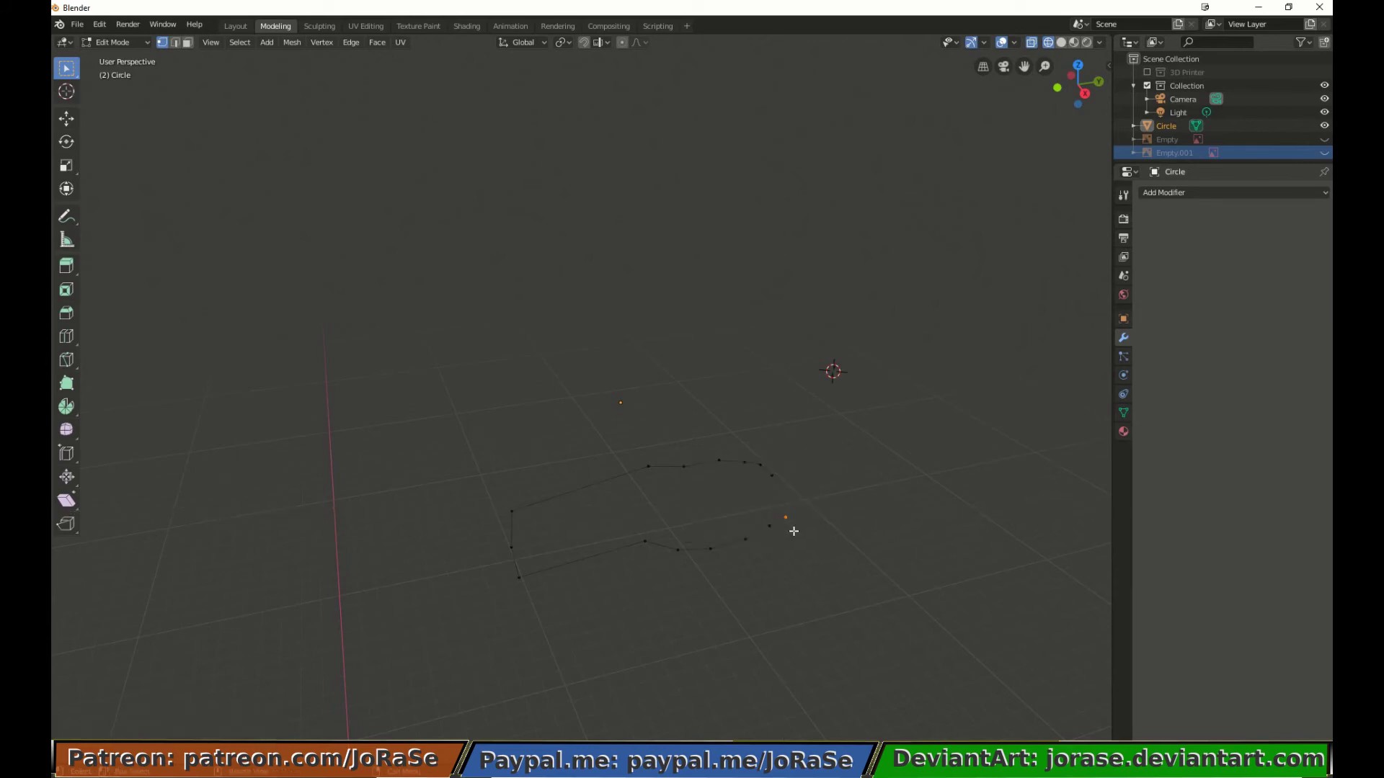
pyautogui.press('m')
pyautogui.click(795, 530)
# Step: Reveal the hidden body geometry and display it in solid shading
pyautogui.press('a')
pyautogui.hotkey('alt', 'a')
pyautogui.hotkey('alt', 'h')
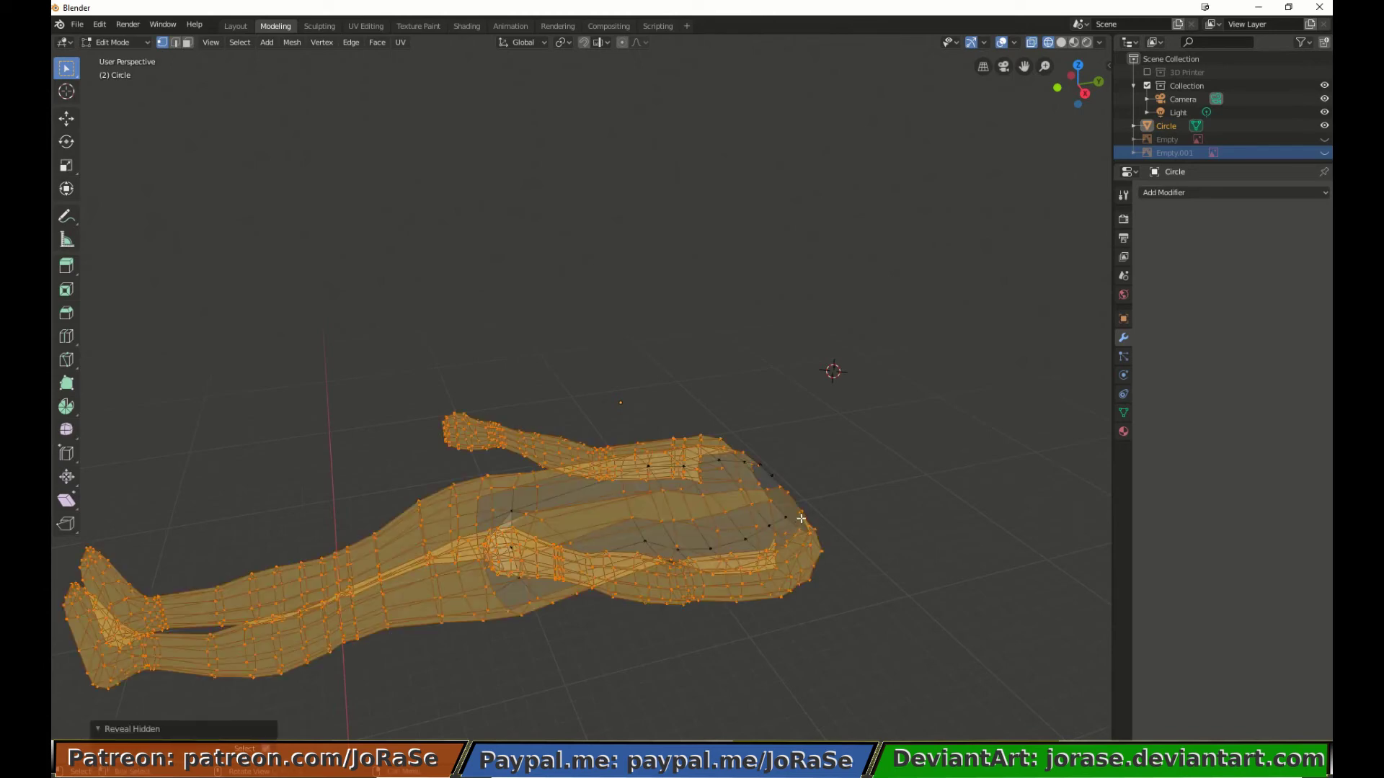
pyautogui.press('z')
pyautogui.click(906, 512)
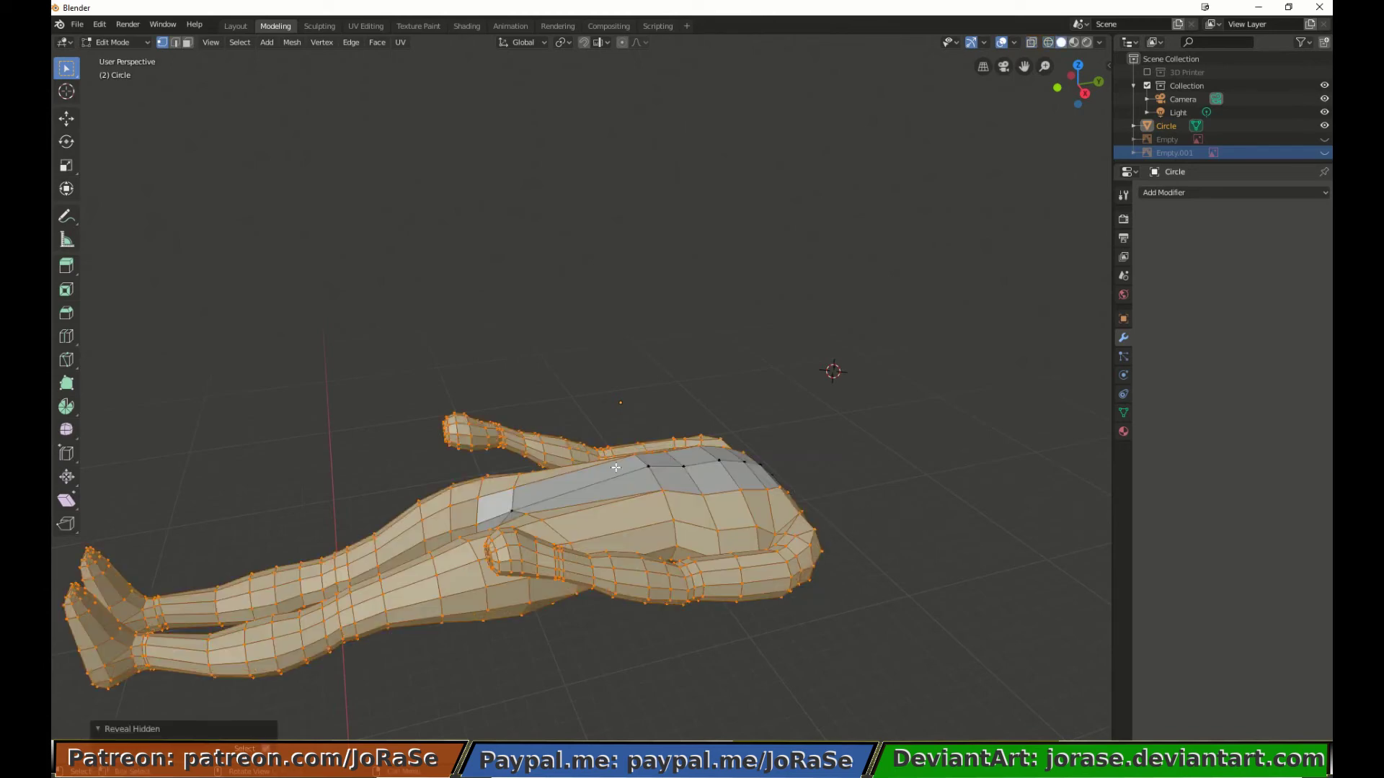
# Step: Select only the center seam vertex at the front of the crotch and raise it about 0.487 m along global Z
pyautogui.press('Tab')
pyautogui.moveTo(392, 455); pyautogui.dragTo(506, 431, button='middle')
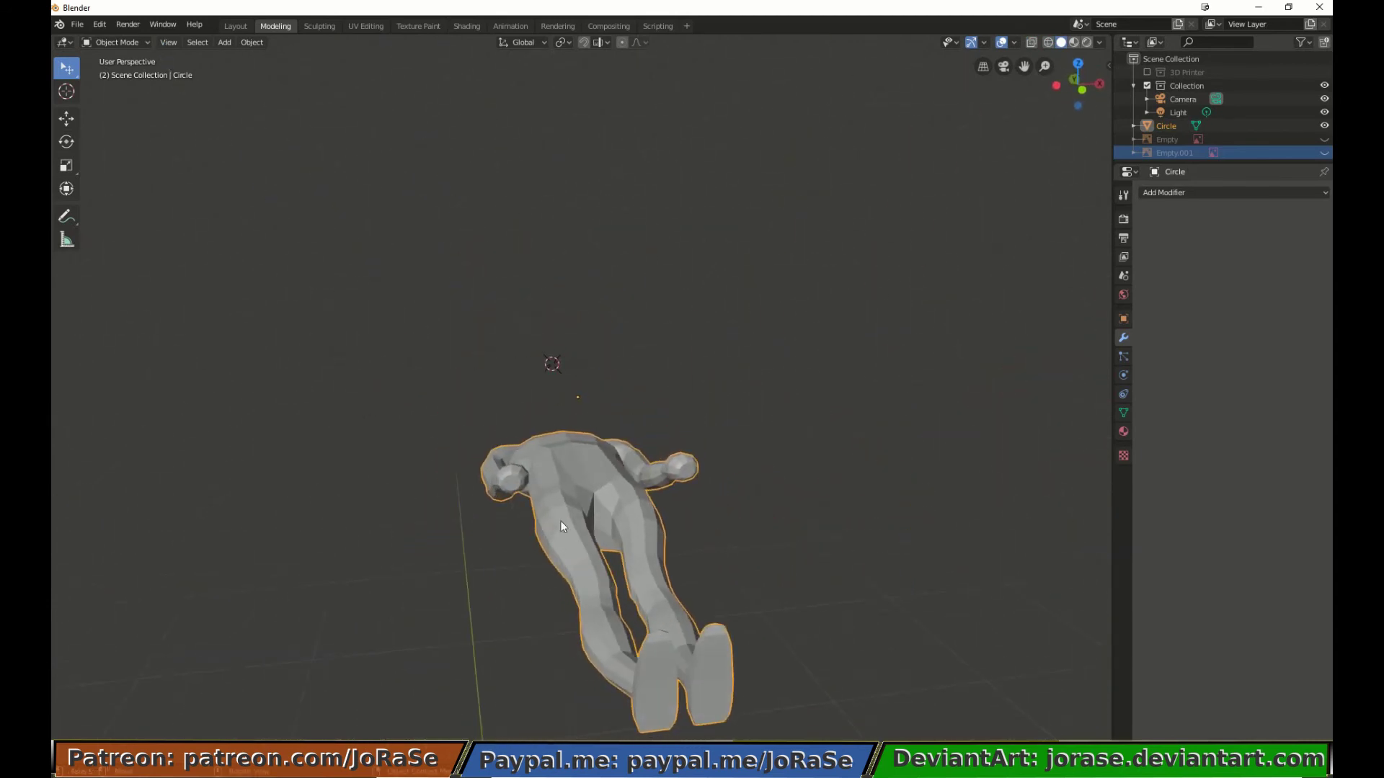
pyautogui.press('Tab')
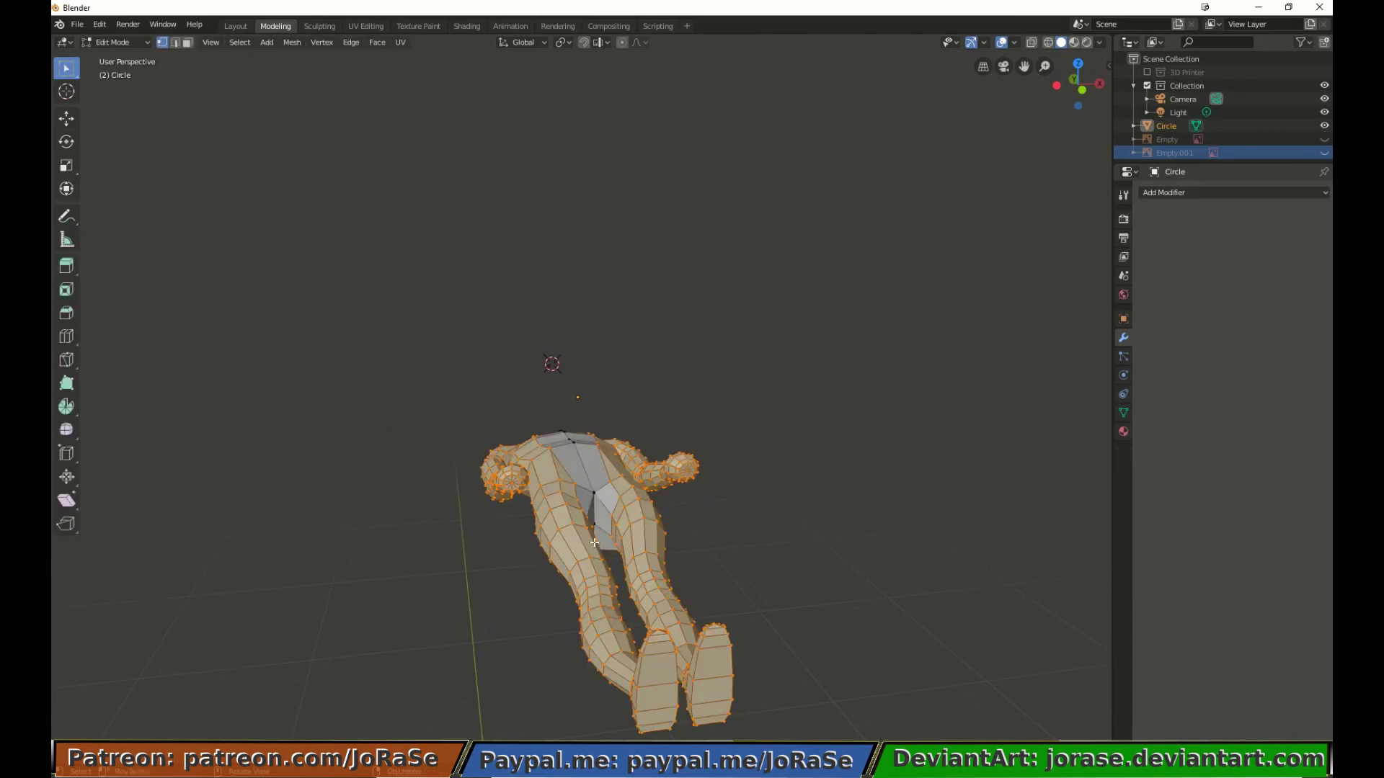
pyautogui.hotkey('alt', 'a')
pyautogui.press('b')
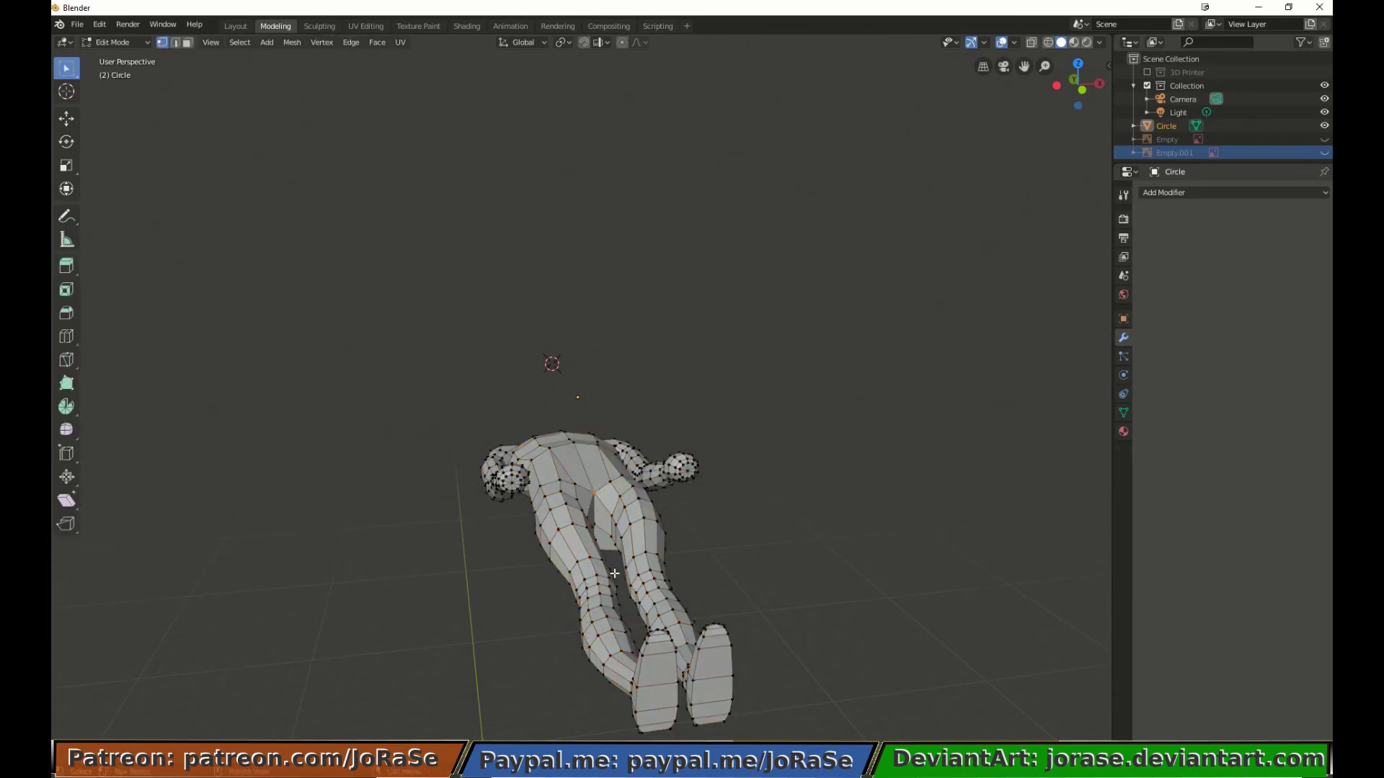
pyautogui.moveTo(617, 567); pyautogui.dragTo(608, 523, button='middle')
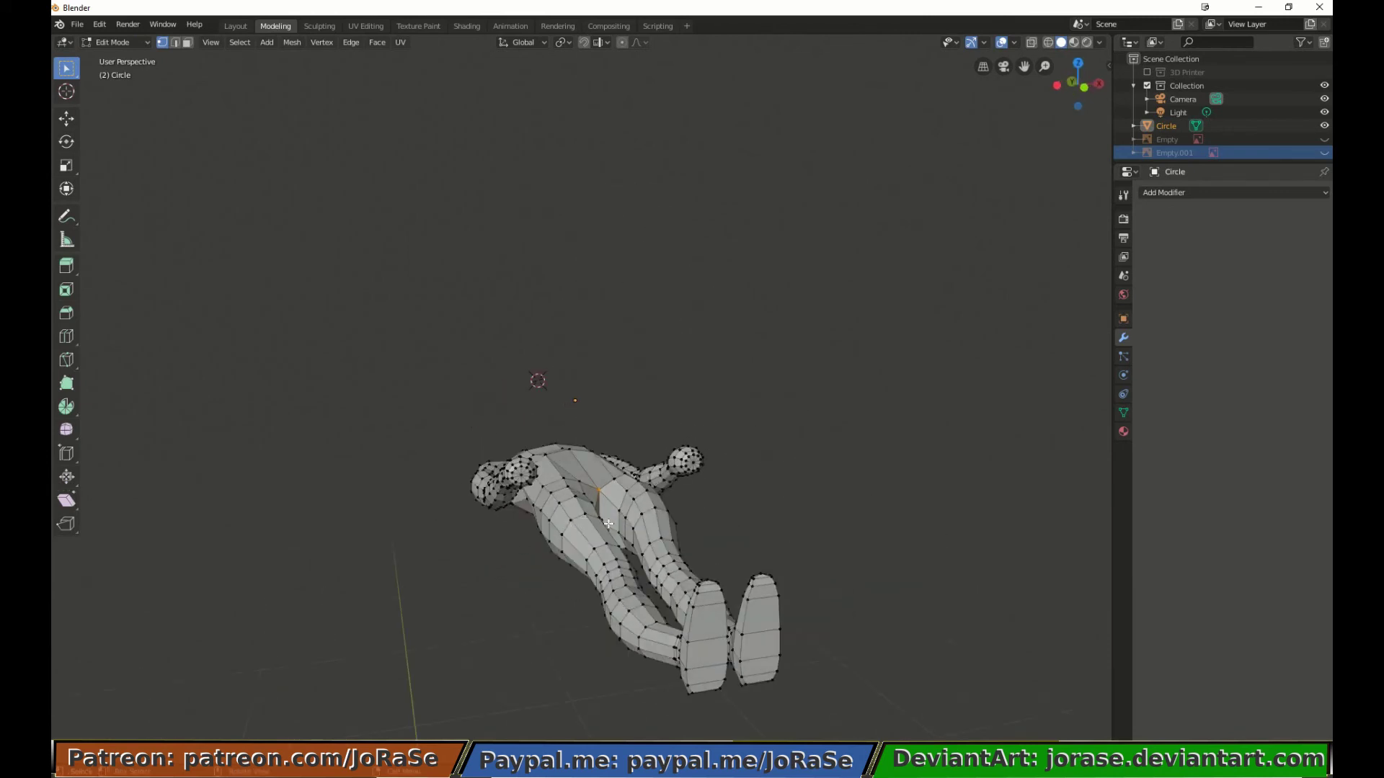
pyautogui.press('g')
pyautogui.press('z')
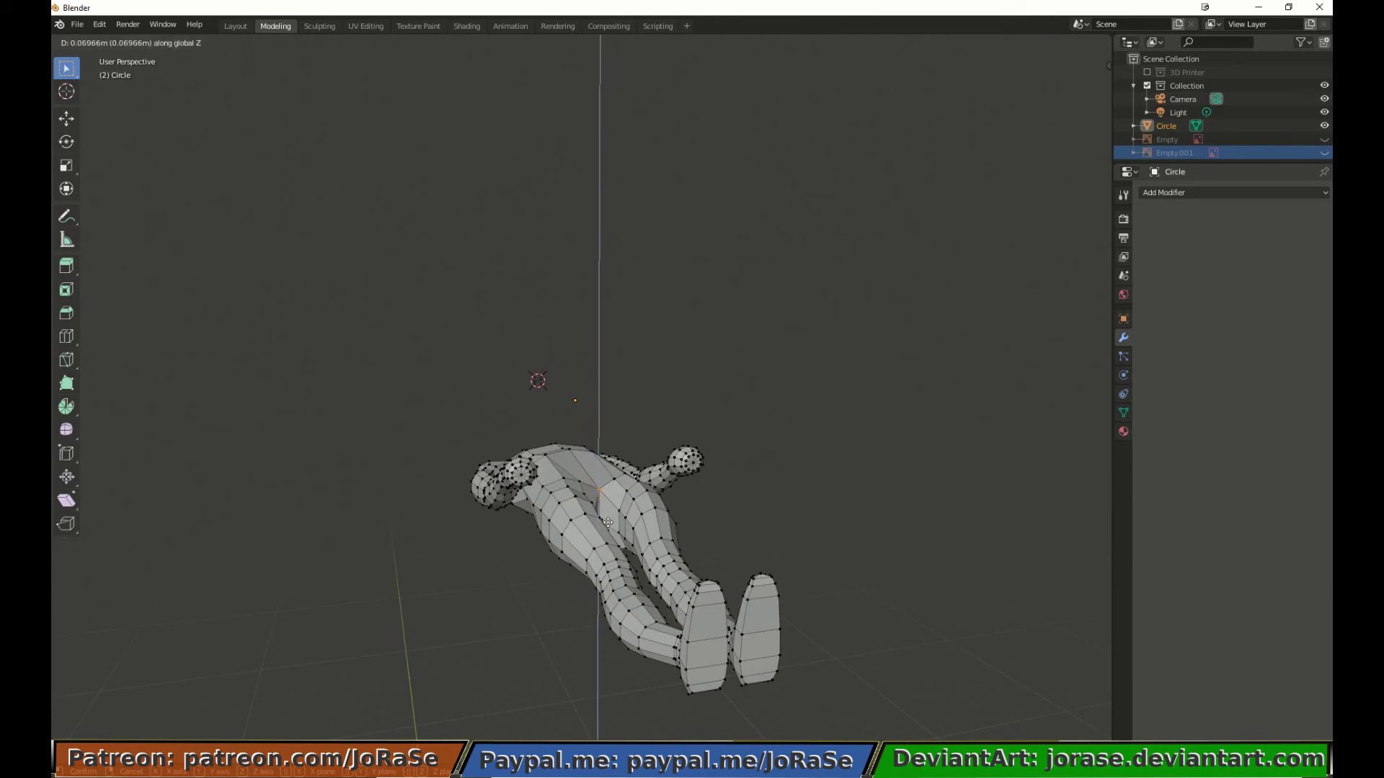
pyautogui.click(608, 519)
# Step: Add the neighboring vertices on both sides to the crotch center selection and raise them together about 0.655 m along Z
pyautogui.moveTo(607, 519); pyautogui.dragTo(585, 501, button='middle')
pyautogui.press('b')
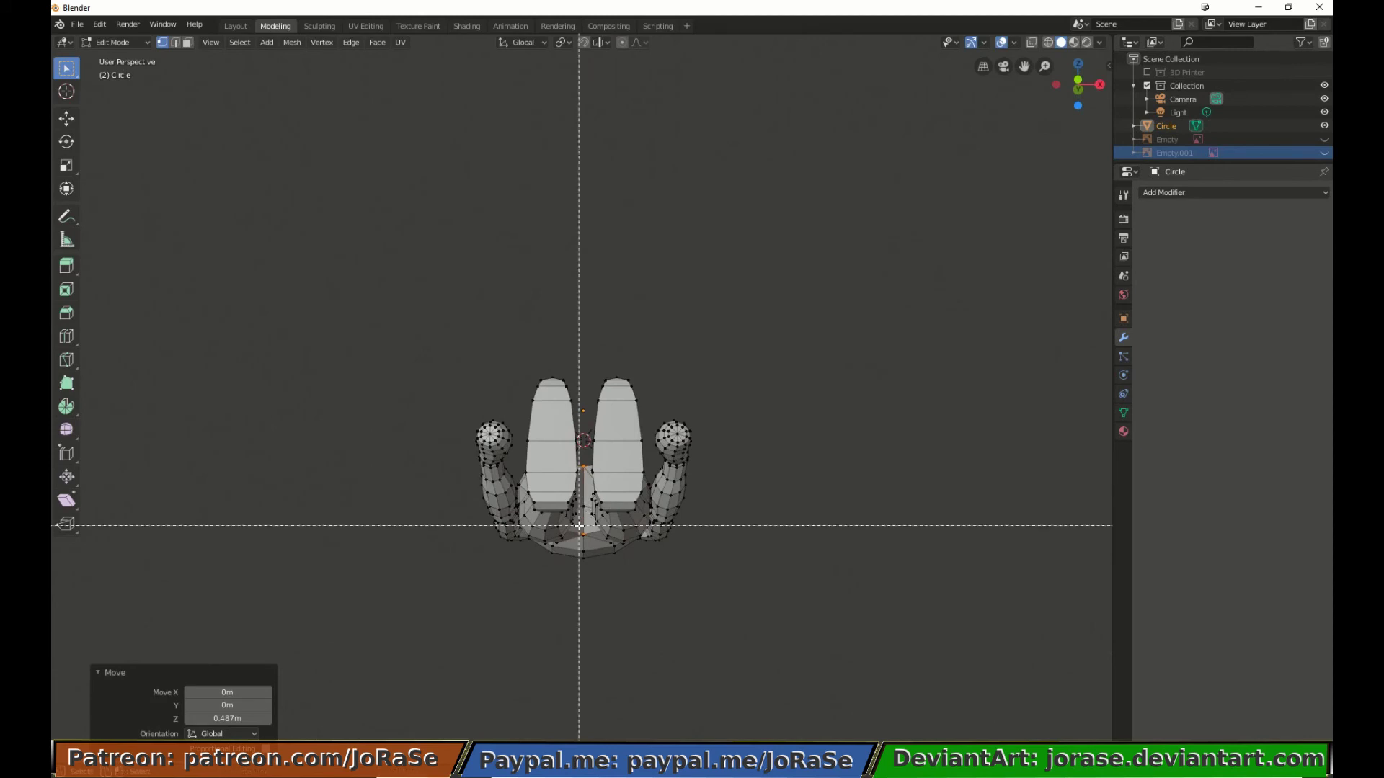
pyautogui.moveTo(577, 526); pyautogui.dragTo(597, 556)
pyautogui.moveTo(597, 524); pyautogui.dragTo(604, 548, button='middle')
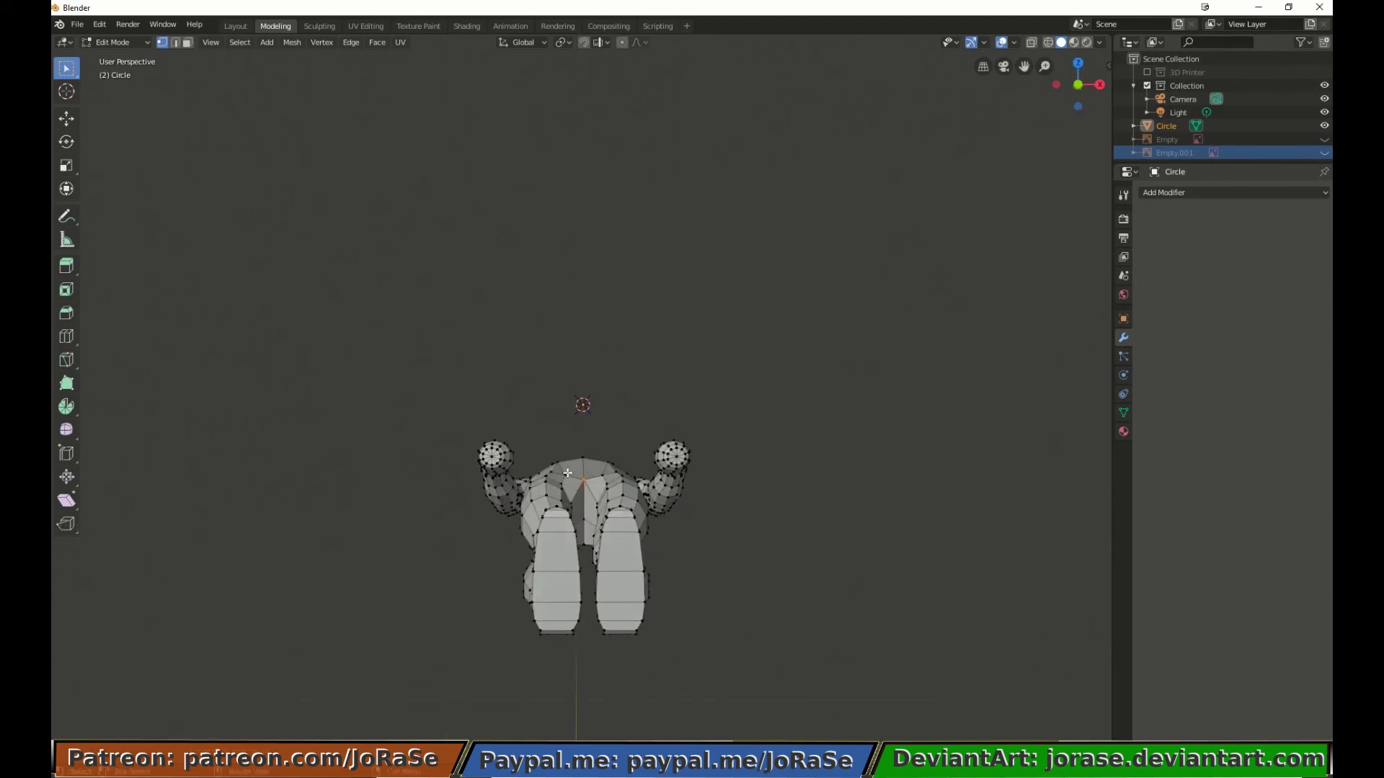
pyautogui.press('b')
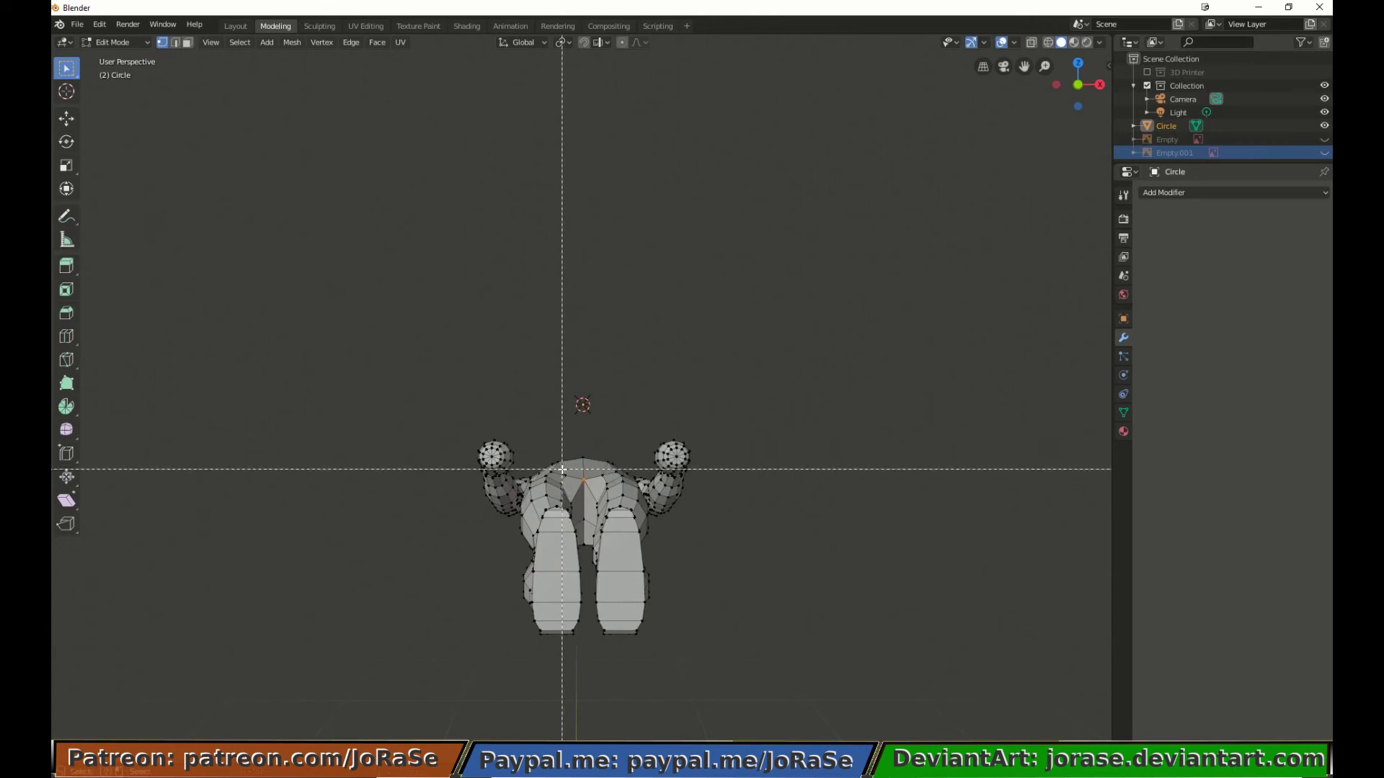
pyautogui.moveTo(562, 470); pyautogui.dragTo(603, 479)
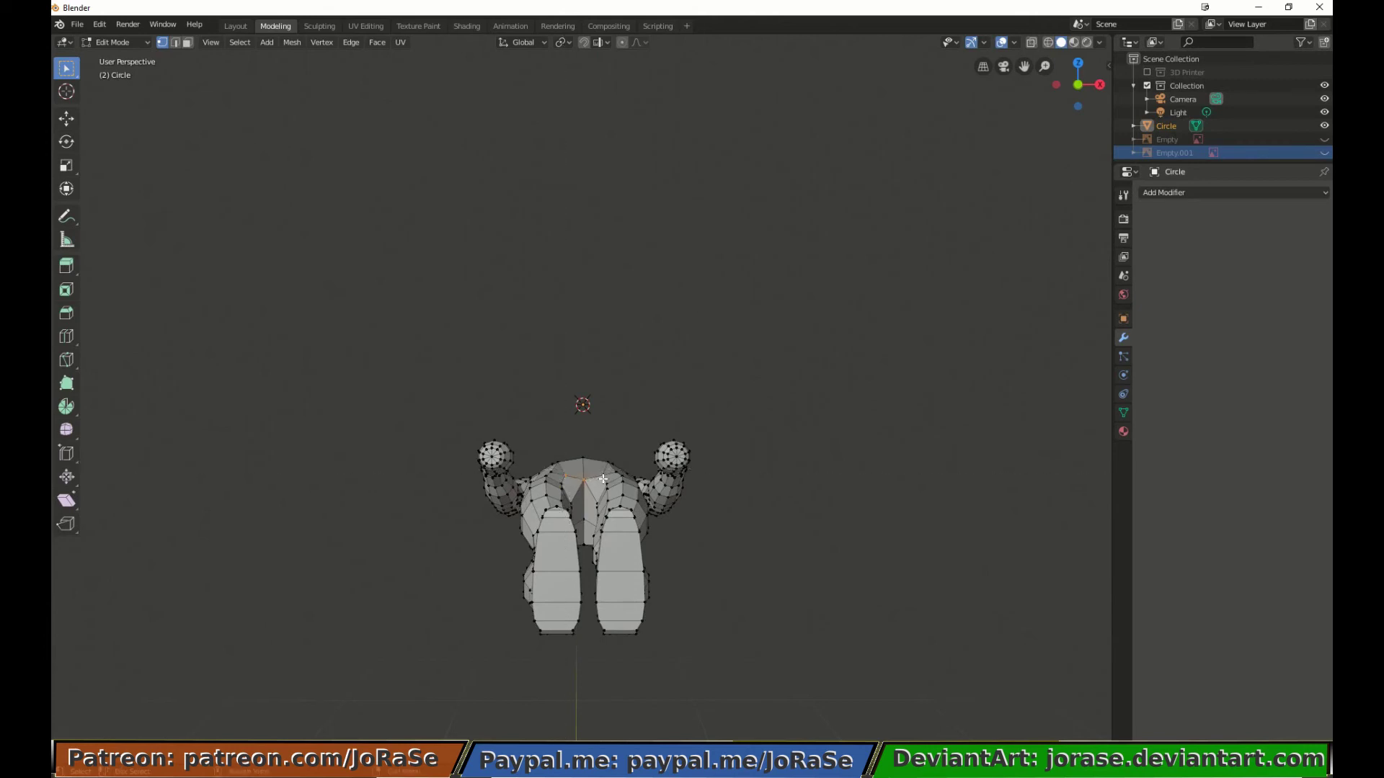
pyautogui.press('g')
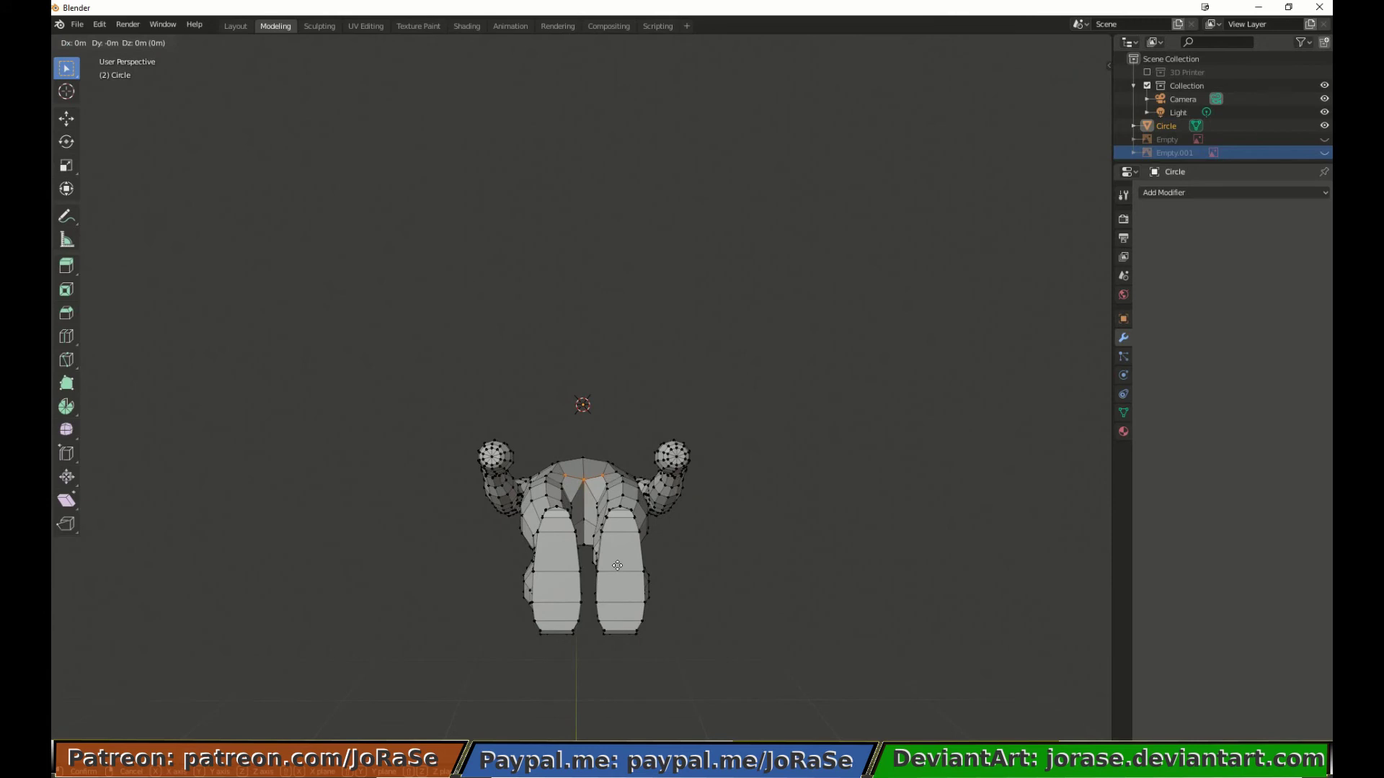
pyautogui.press('z')
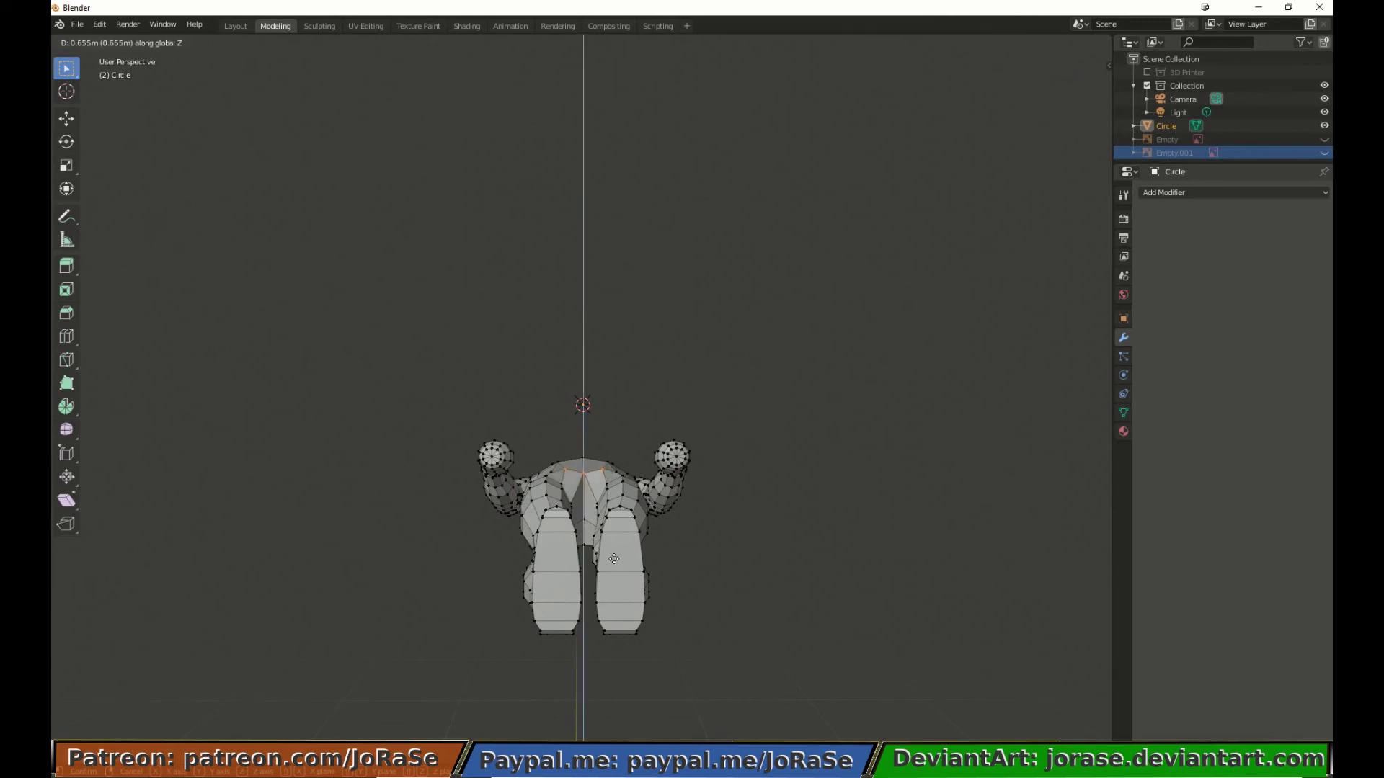
pyautogui.click(613, 559)
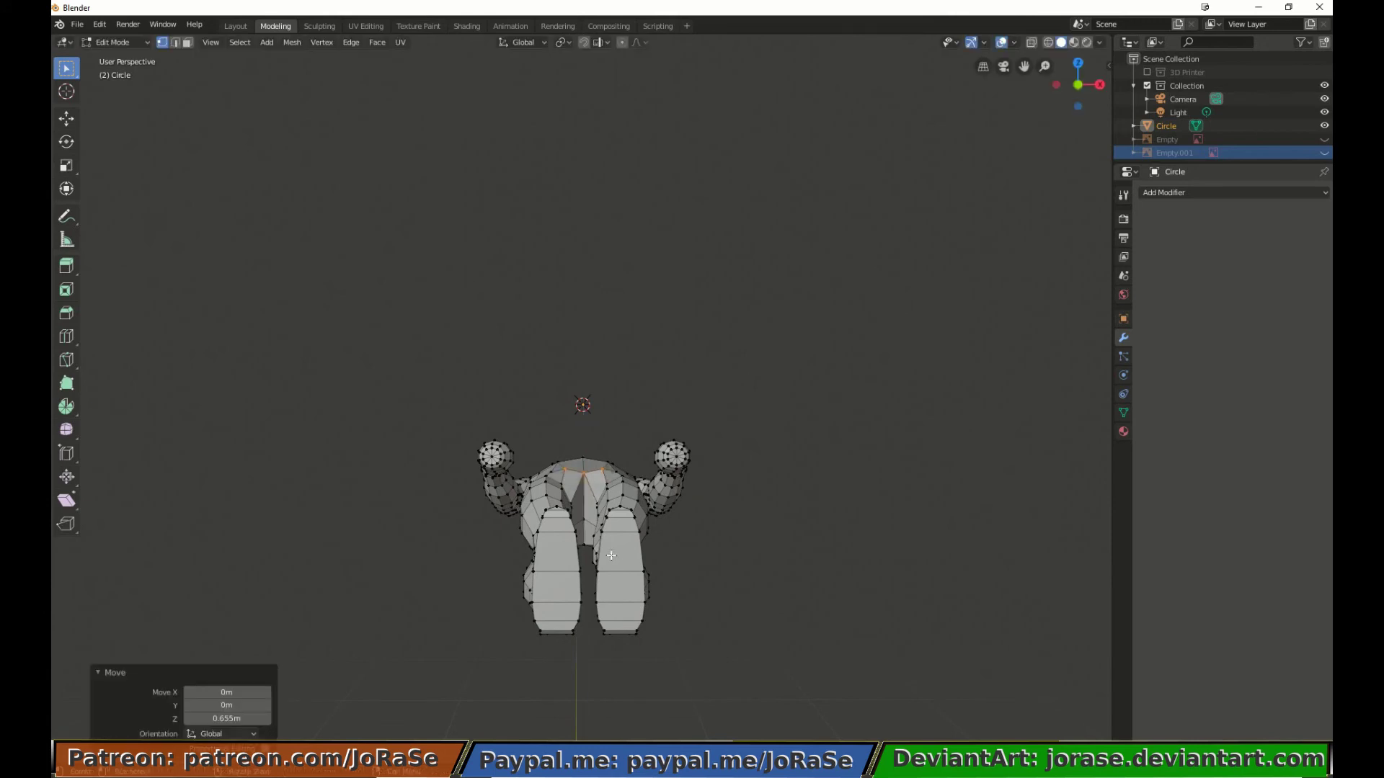
# Step: Raise the crotch's center vertex alone about 0.391 m along Z, keeping solid shading
pyautogui.press('b')
pyautogui.moveTo(550, 436); pyautogui.dragTo(612, 475, button='middle')
pyautogui.press('b')
pyautogui.press('g')
pyautogui.press('z')
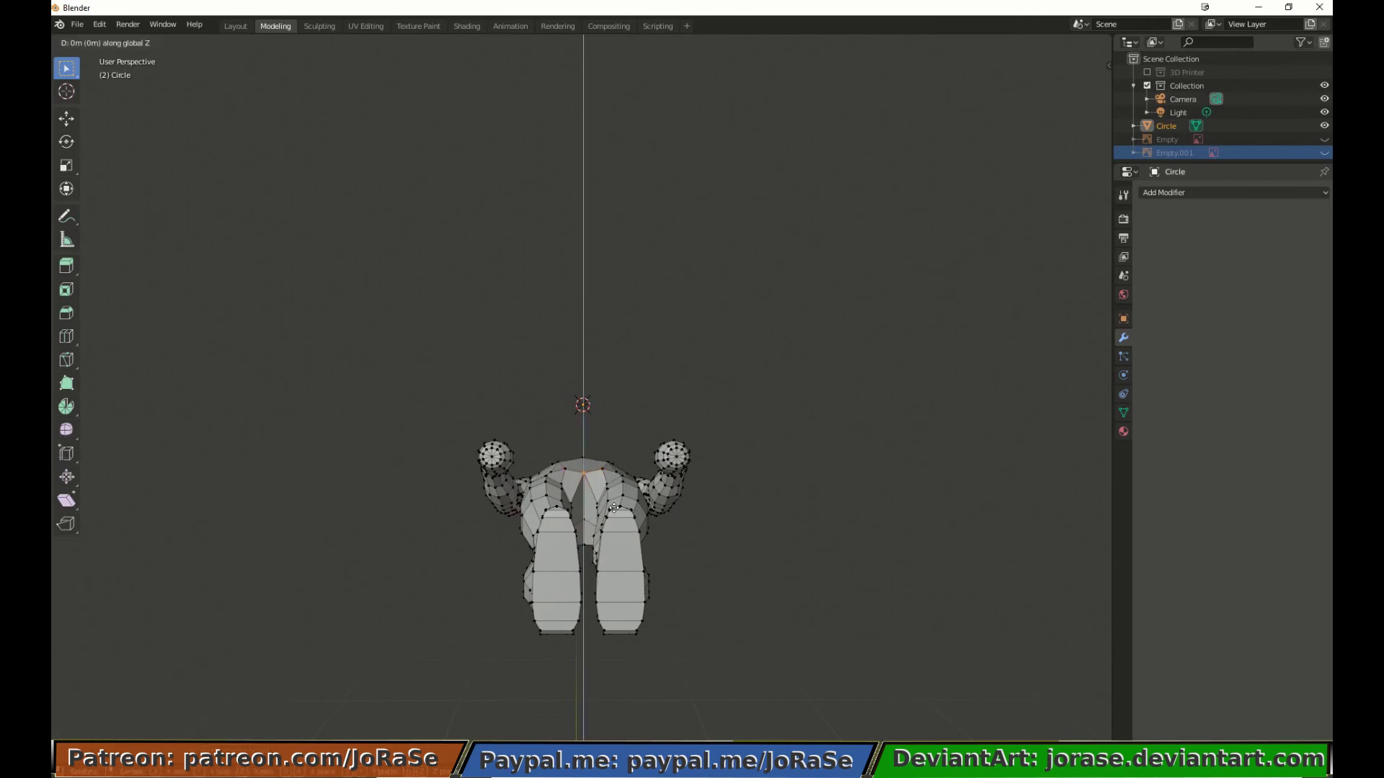
pyautogui.click(617, 497)
pyautogui.press('z')
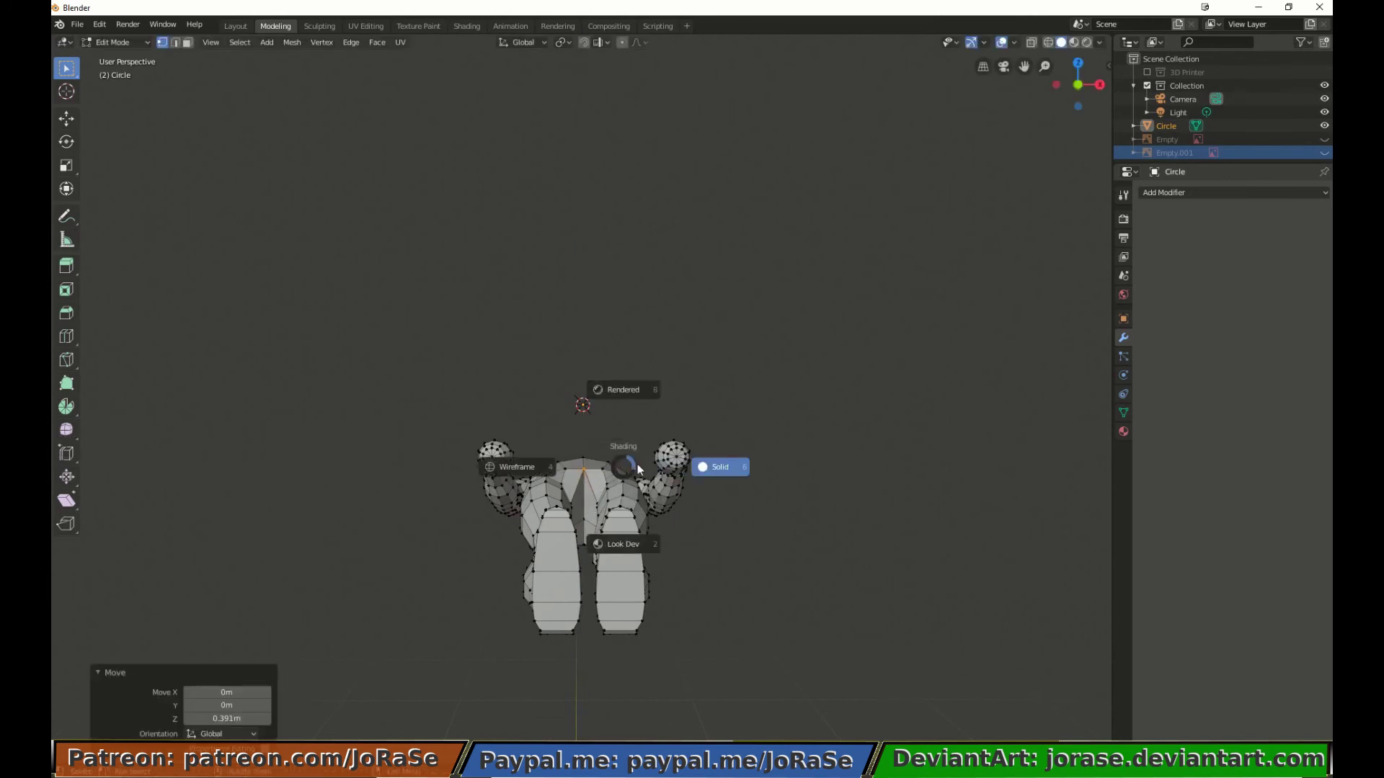
pyautogui.click(729, 469)
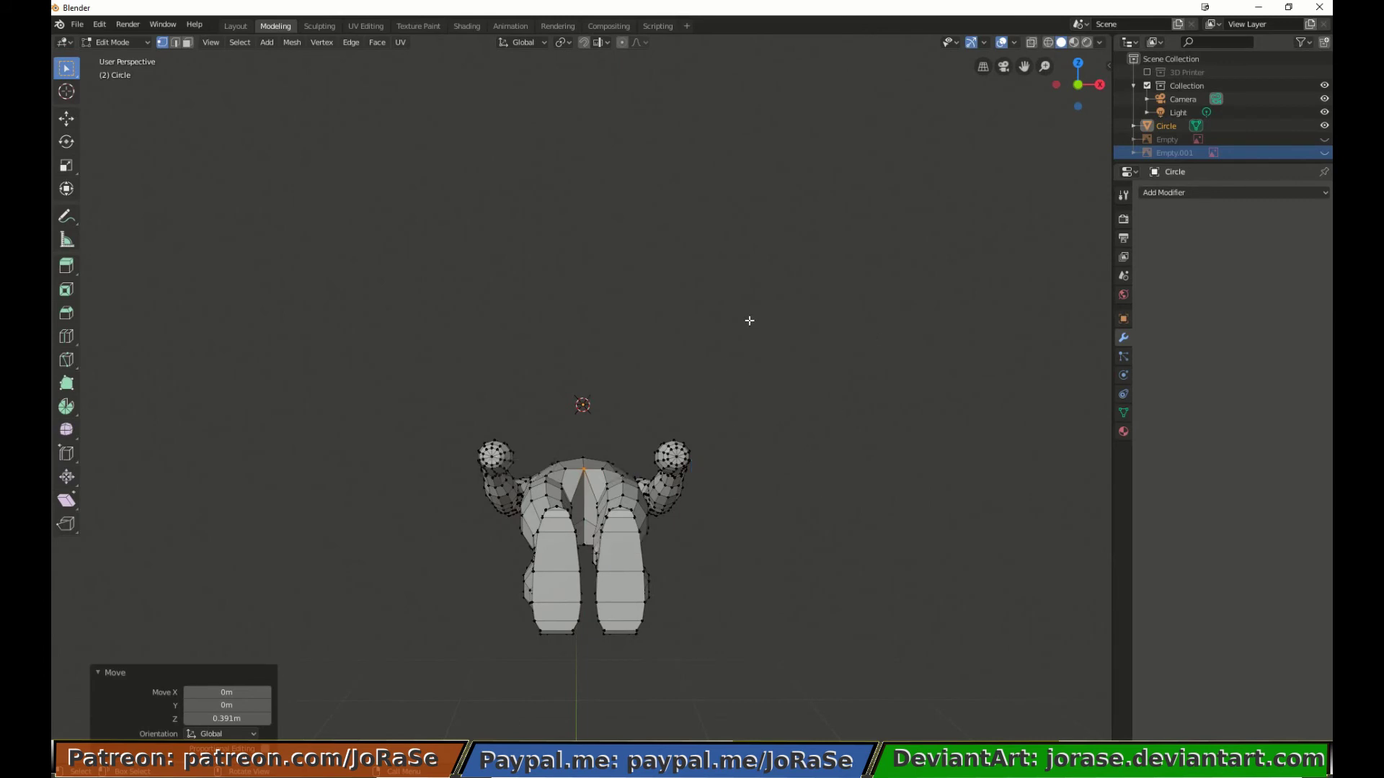
# Step: Preview the whole body in Object Mode with a Subdivision Surface modifier, inspect it from several angles and remove the modifier
pyautogui.press('Tab')
pyautogui.moveTo(689, 309); pyautogui.dragTo(700, 425, button='middle')
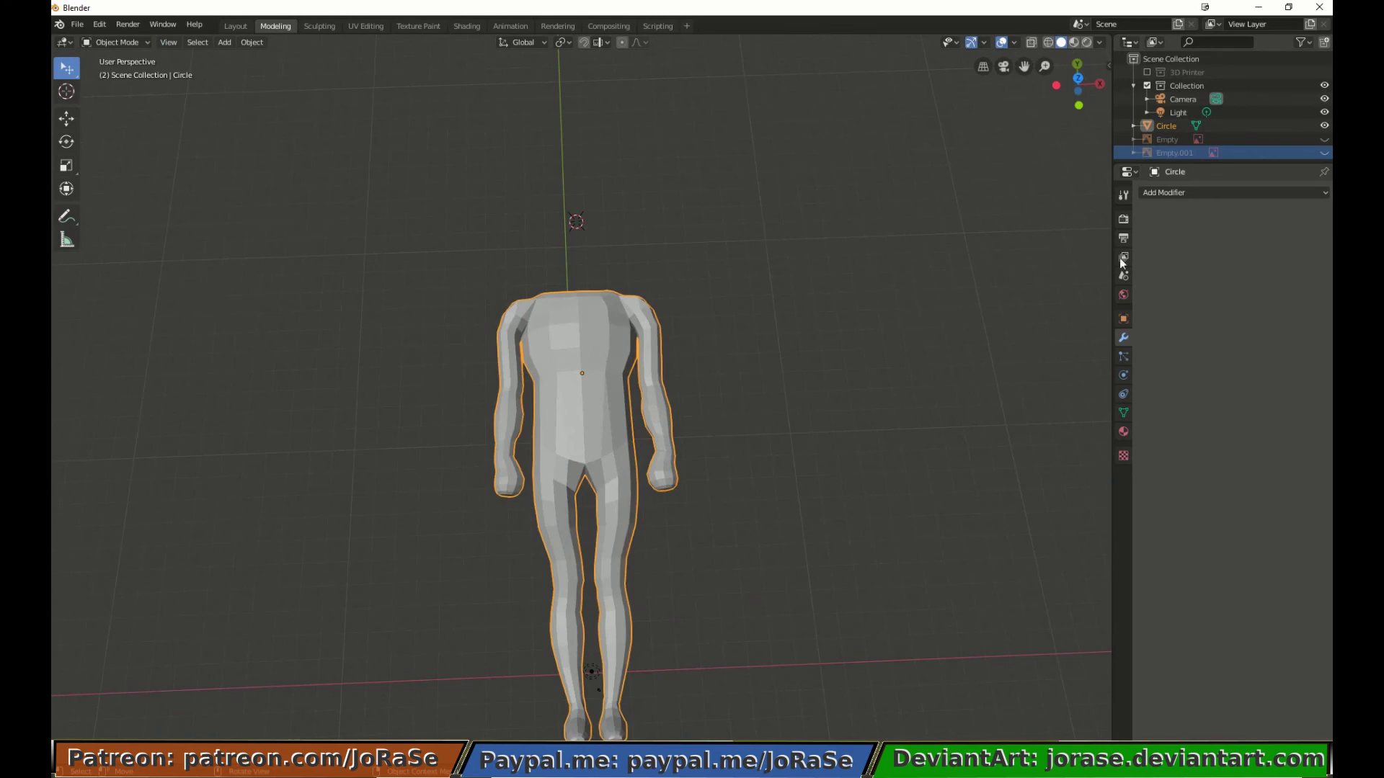
pyautogui.click(1202, 193)
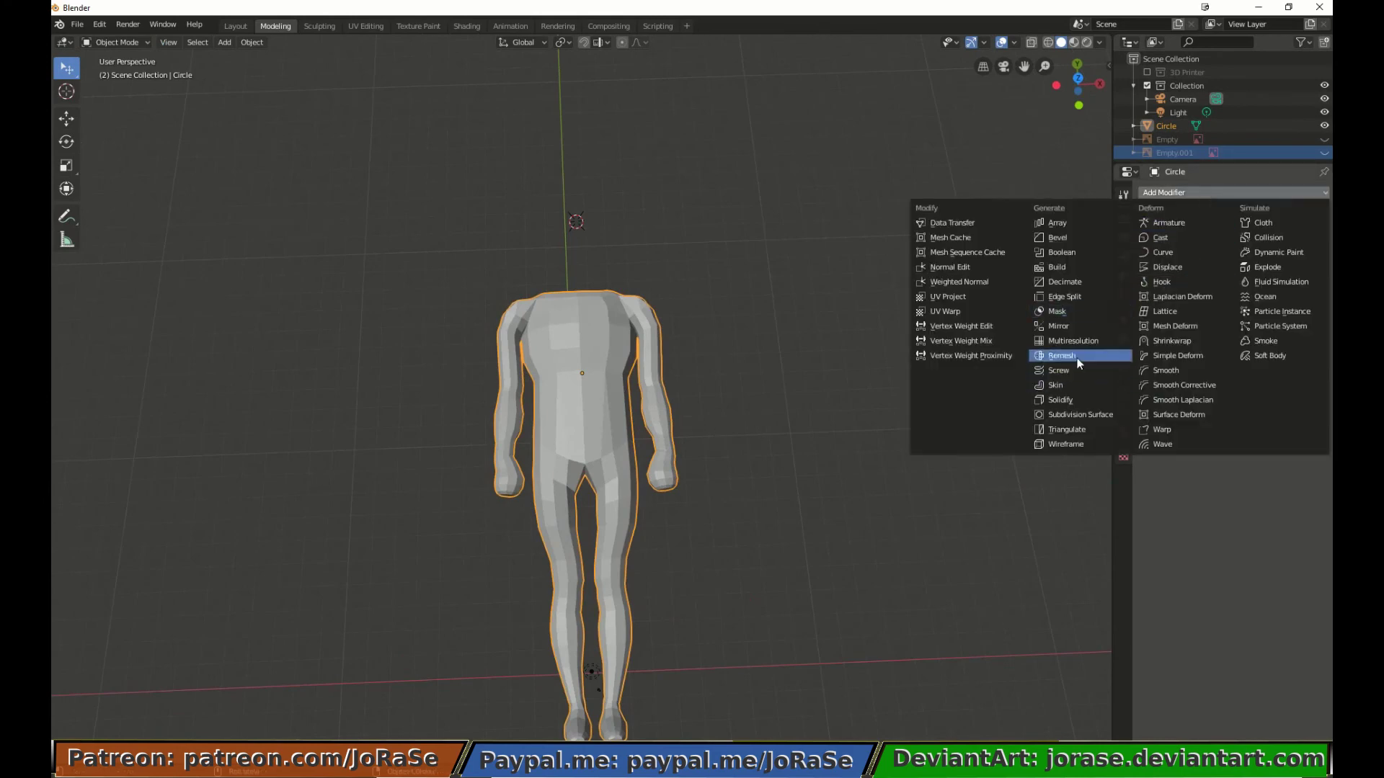
pyautogui.click(1070, 414)
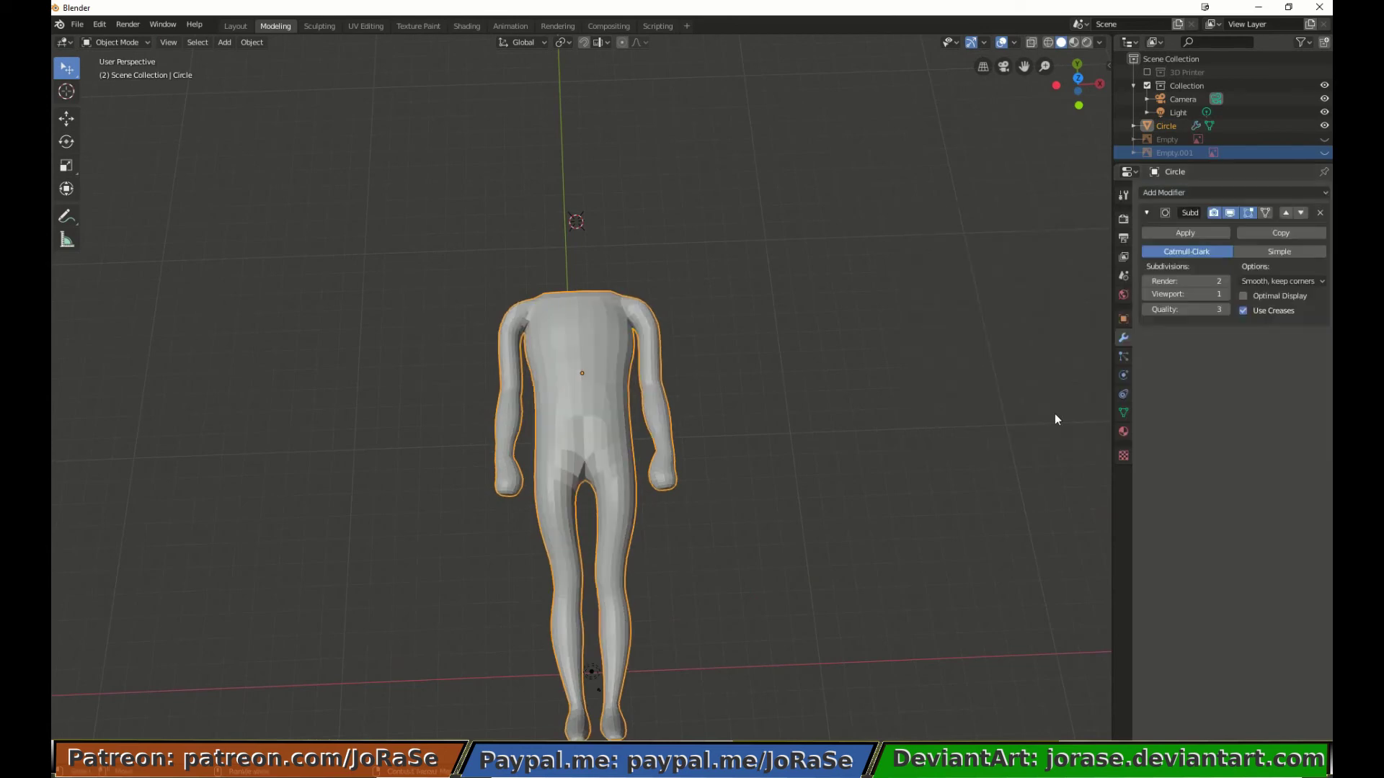
pyautogui.moveTo(654, 257); pyautogui.dragTo(626, 493, button='middle')
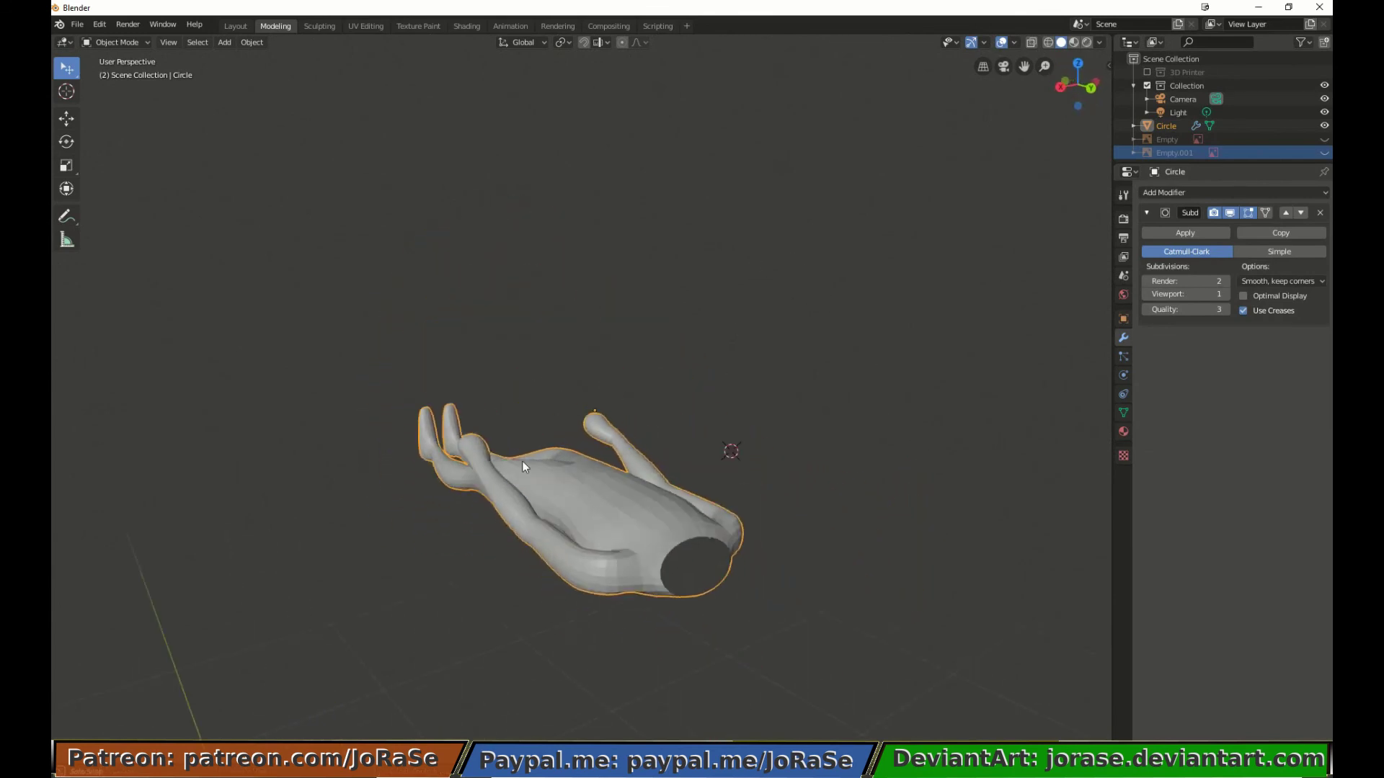
pyautogui.moveTo(522, 461); pyautogui.dragTo(613, 453, button='middle')
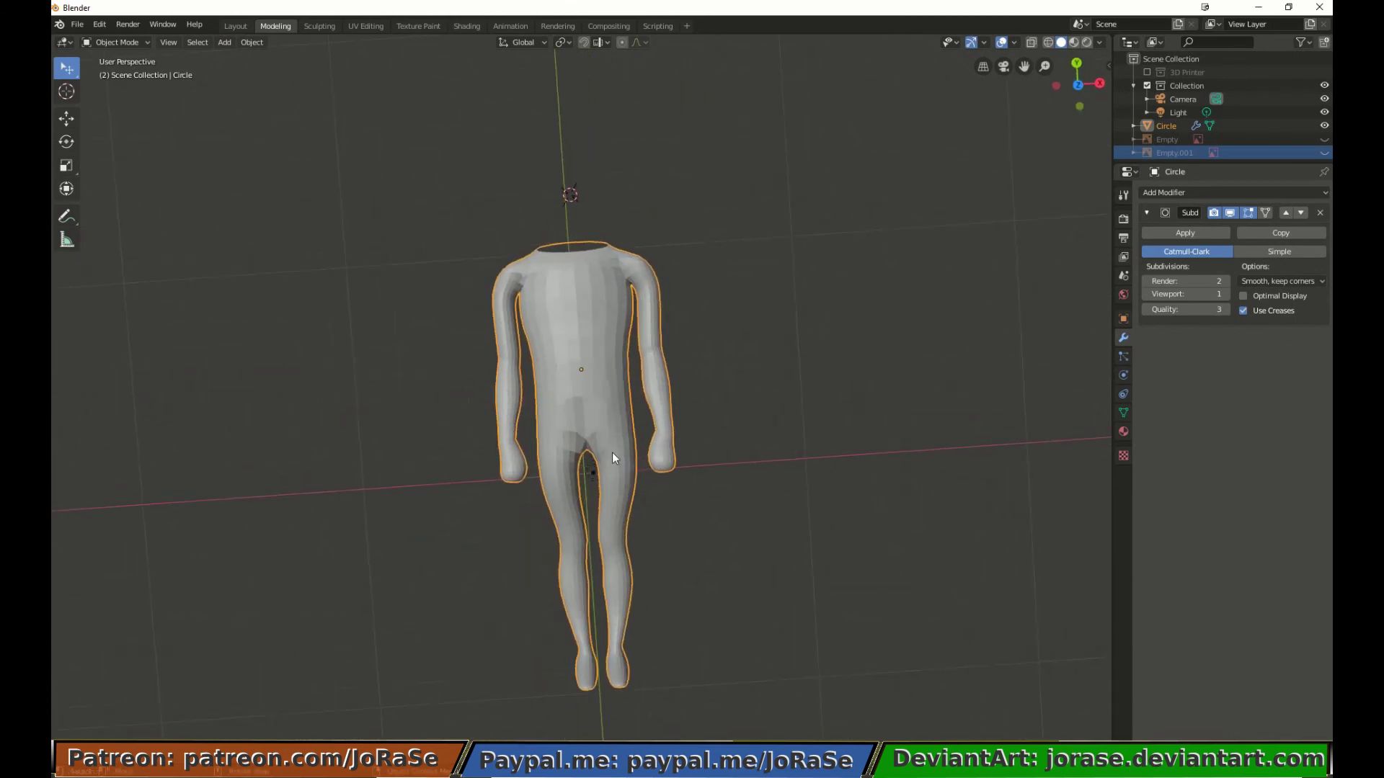
pyautogui.click(1320, 213)
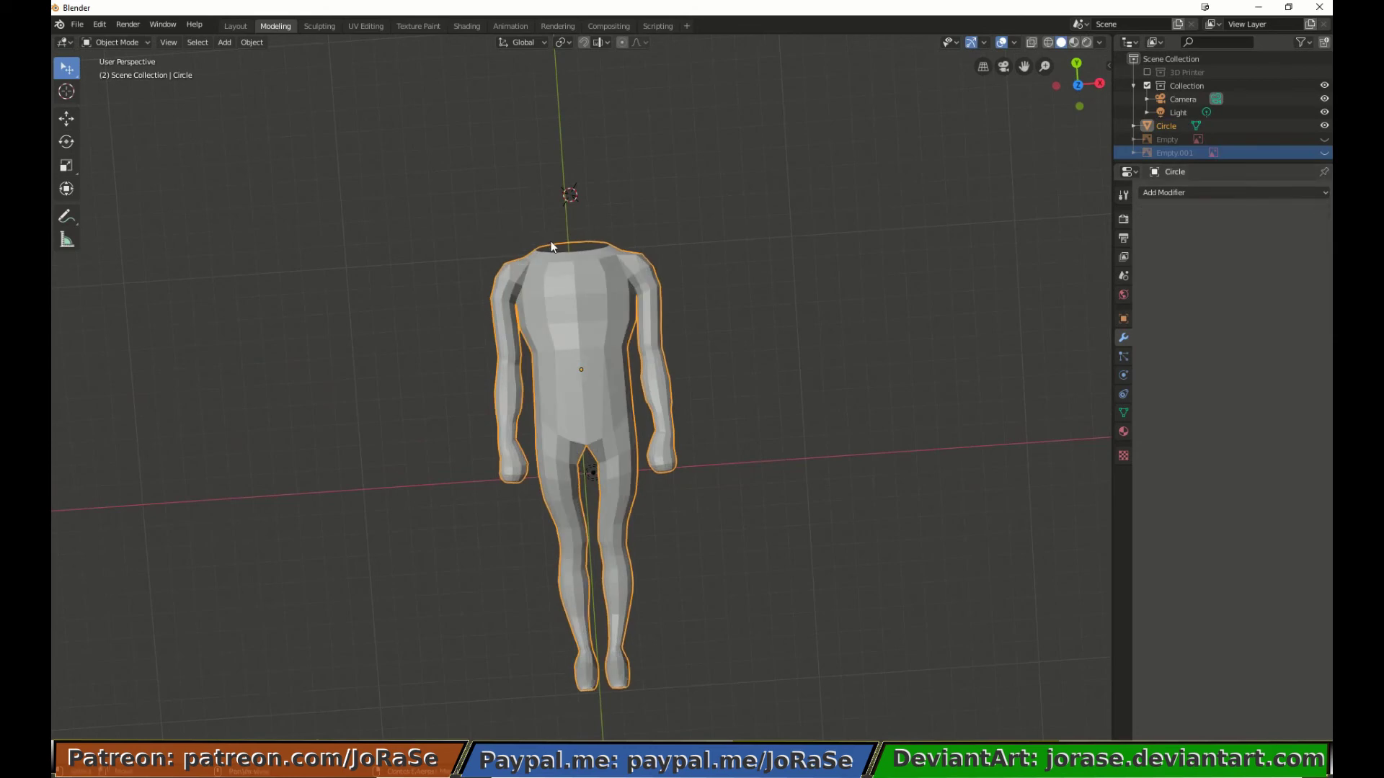
# Step: Select the open edge loop at the neck in Edit Mode and narrow it along X to about 0.698
pyautogui.press('Tab')
pyautogui.press('a')
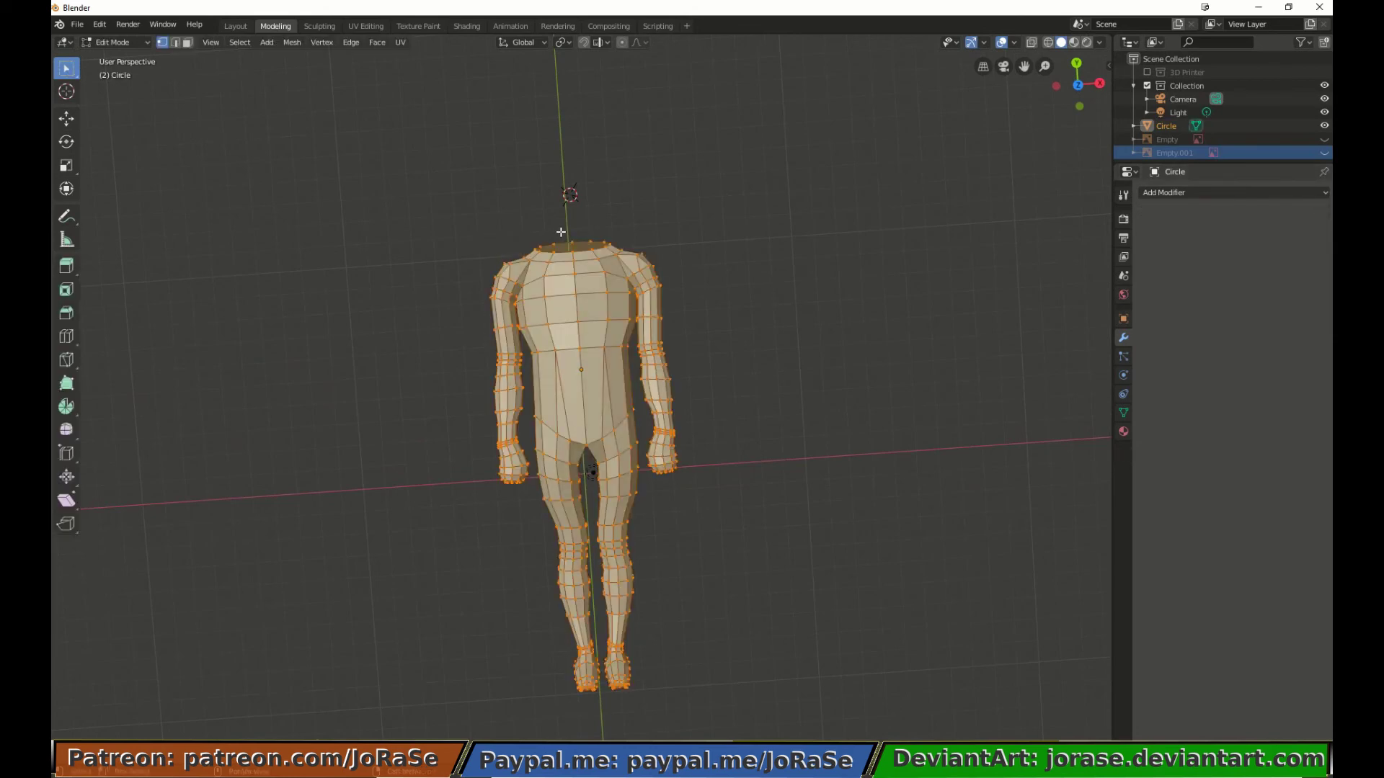
pyautogui.hotkey('alt', 'a')
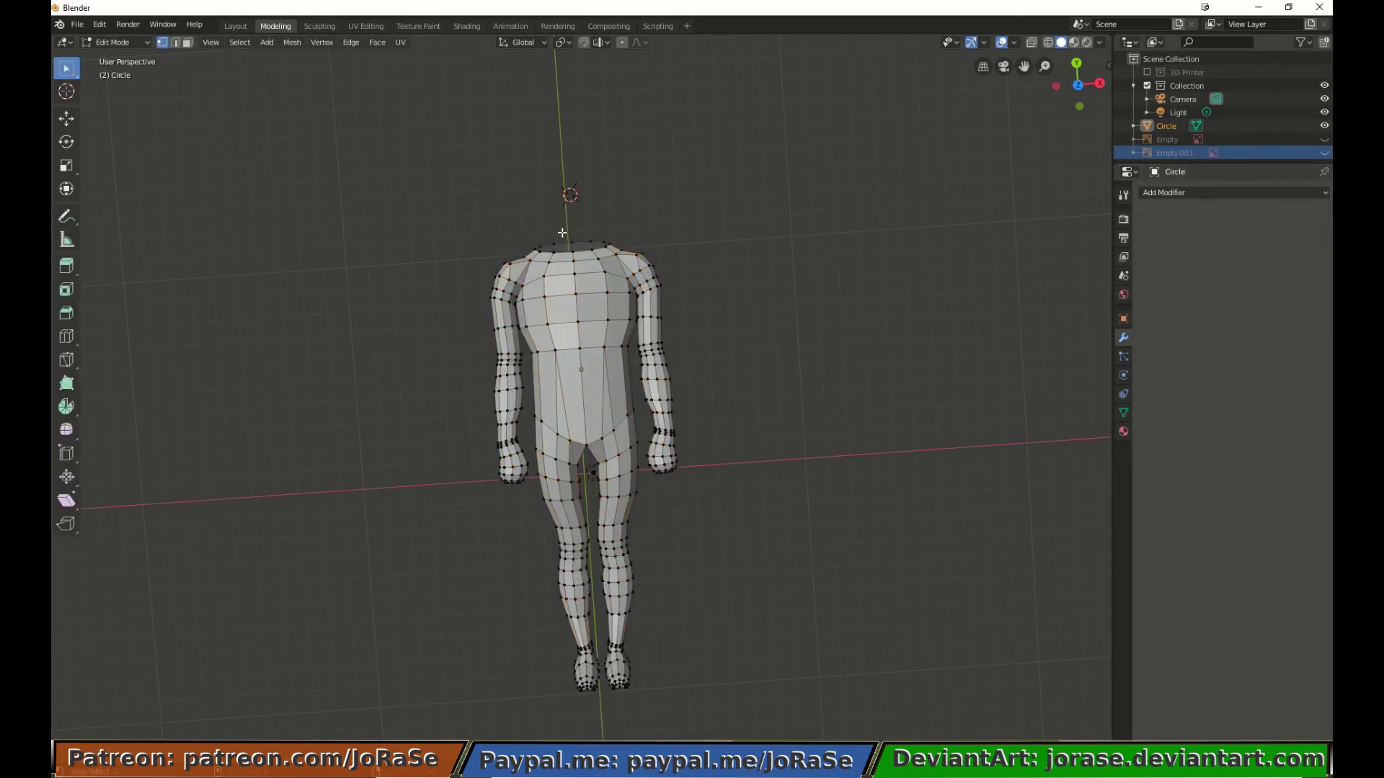
pyautogui.keyDown('alt'); pyautogui.click(563, 241); pyautogui.keyUp('alt')
pyautogui.press('s')
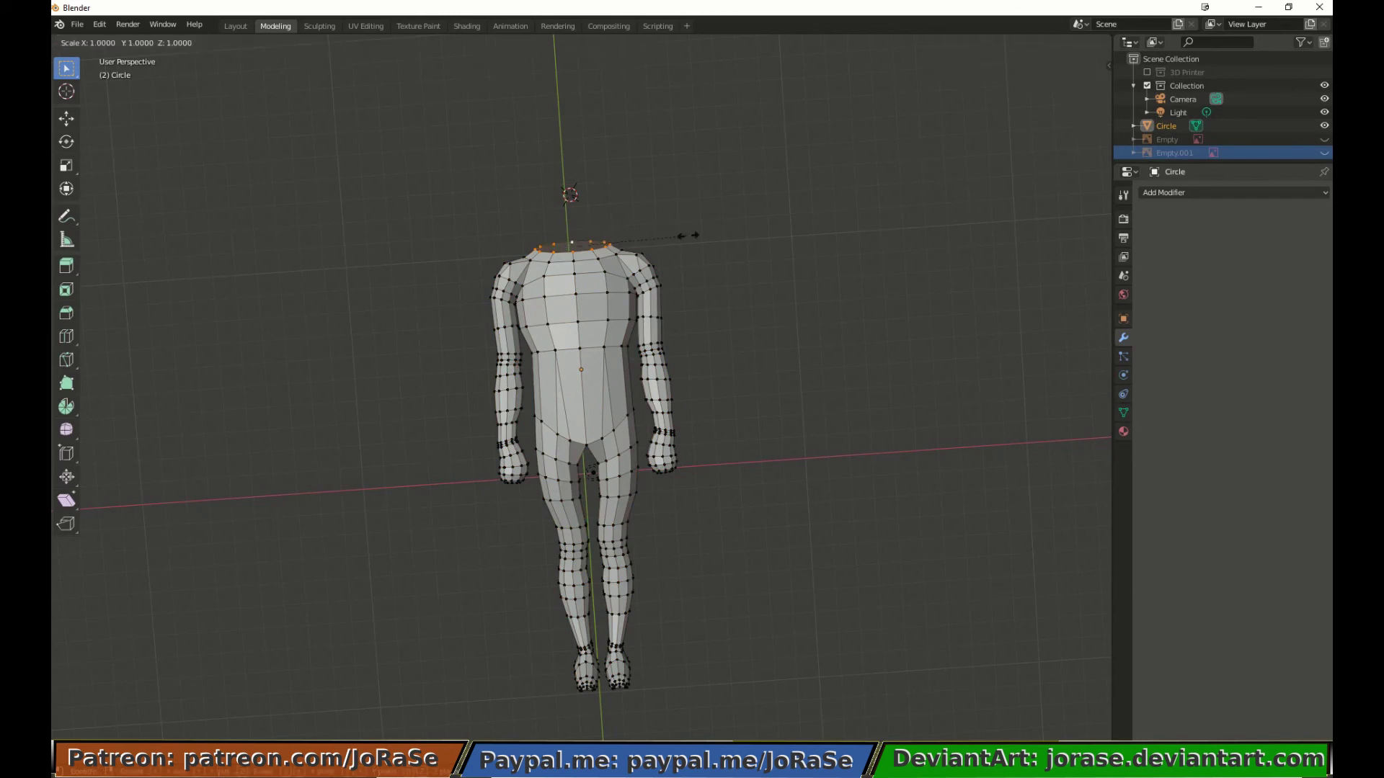
pyautogui.press('x')
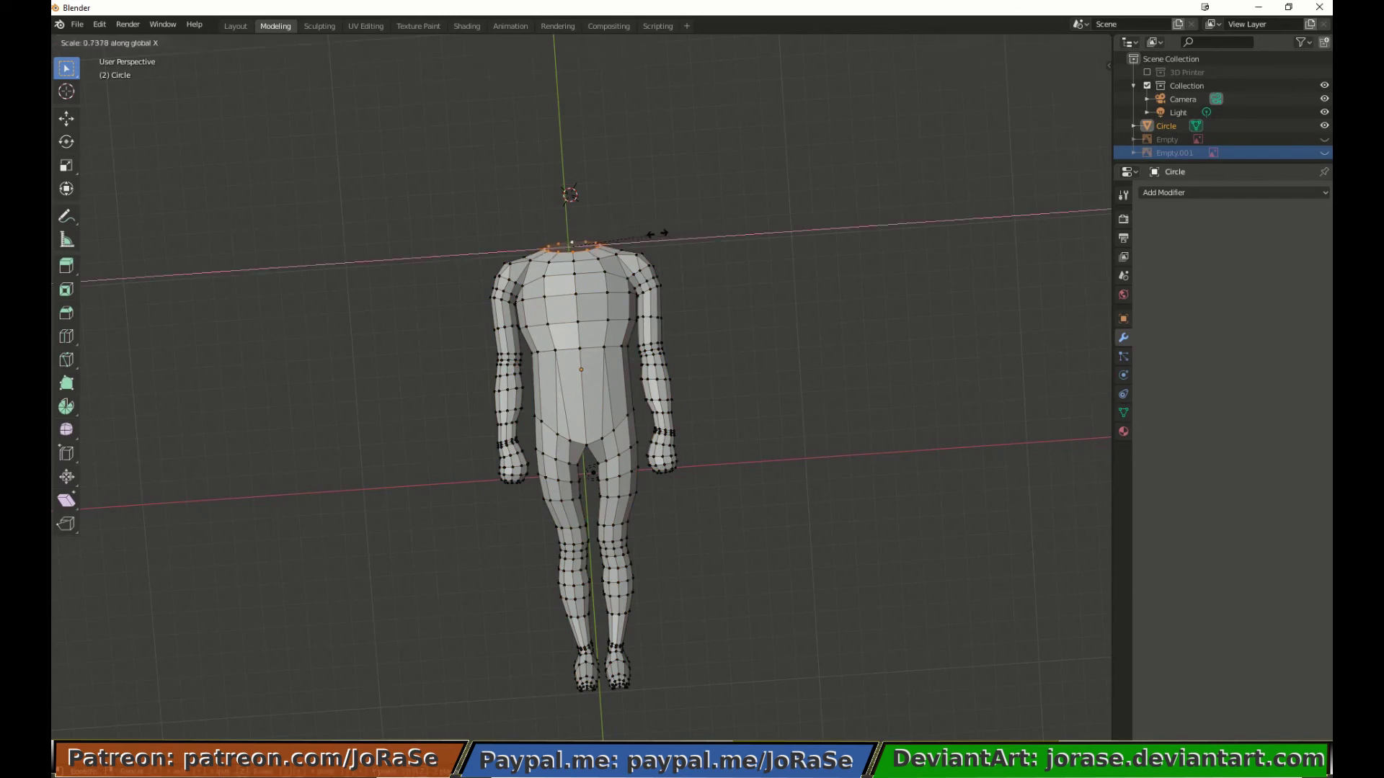
pyautogui.click(652, 230)
# Step: Extrude the neck loop in the right side view and move it about 1.69 m along Y and 0.843 m along Z
pyautogui.moveTo(670, 292); pyautogui.dragTo(604, 344, button='middle')
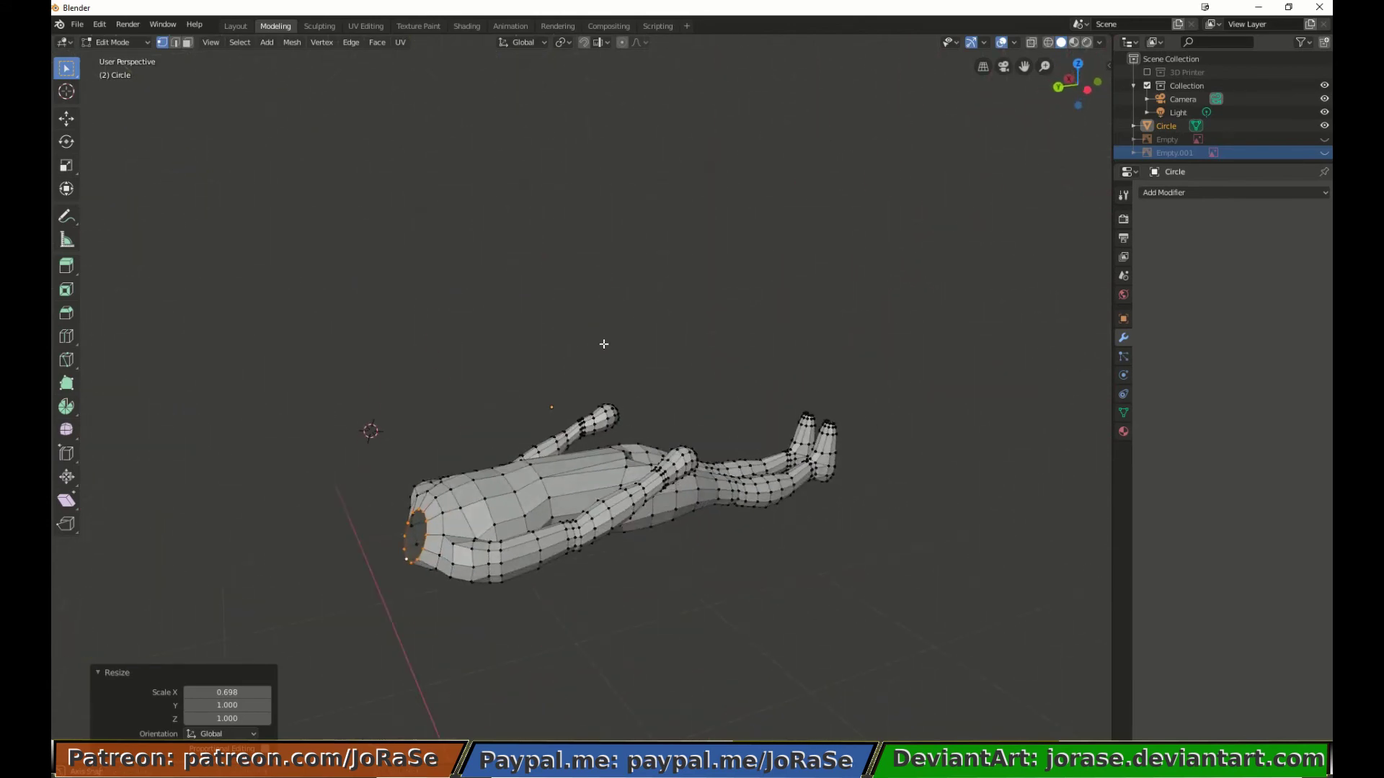
pyautogui.press('KP_3')
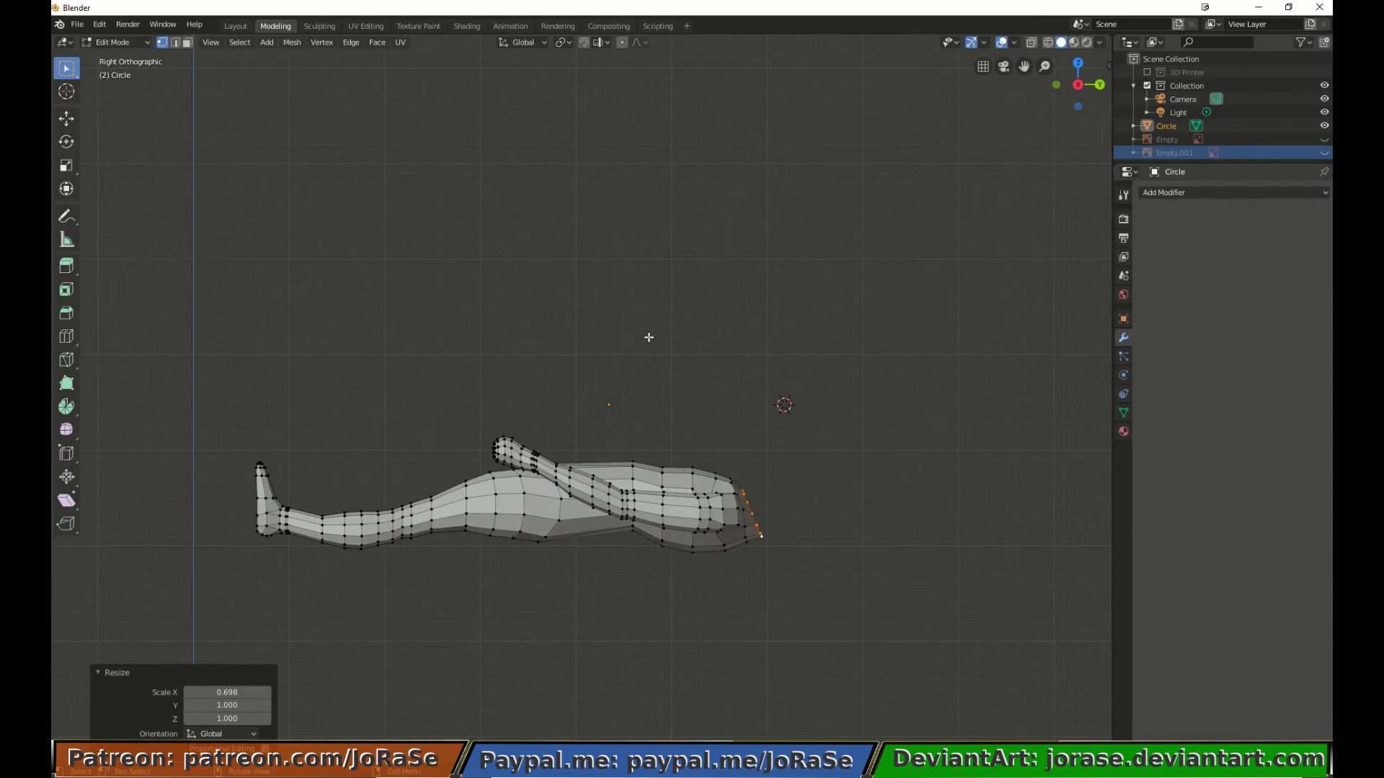
pyautogui.press('e')
pyautogui.rightClick(649, 337)
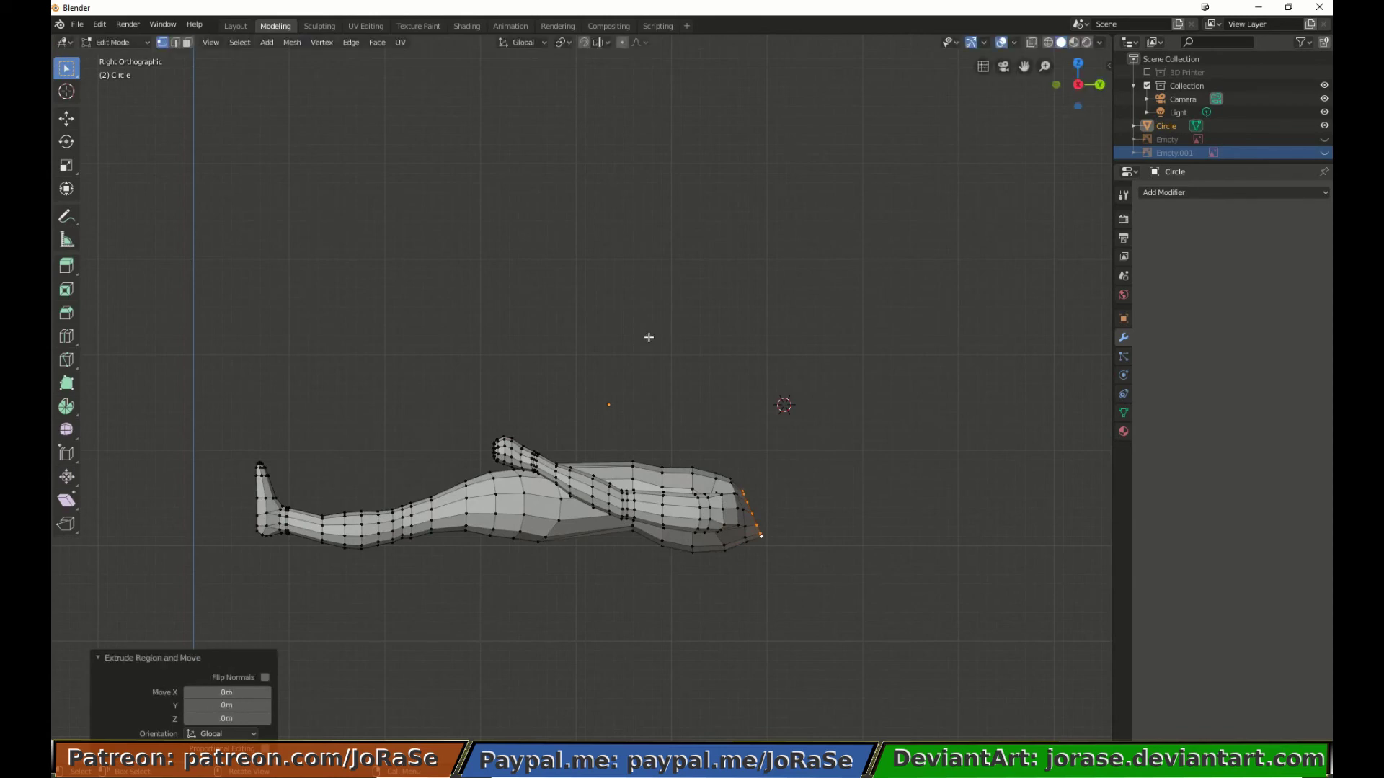
pyautogui.press('g')
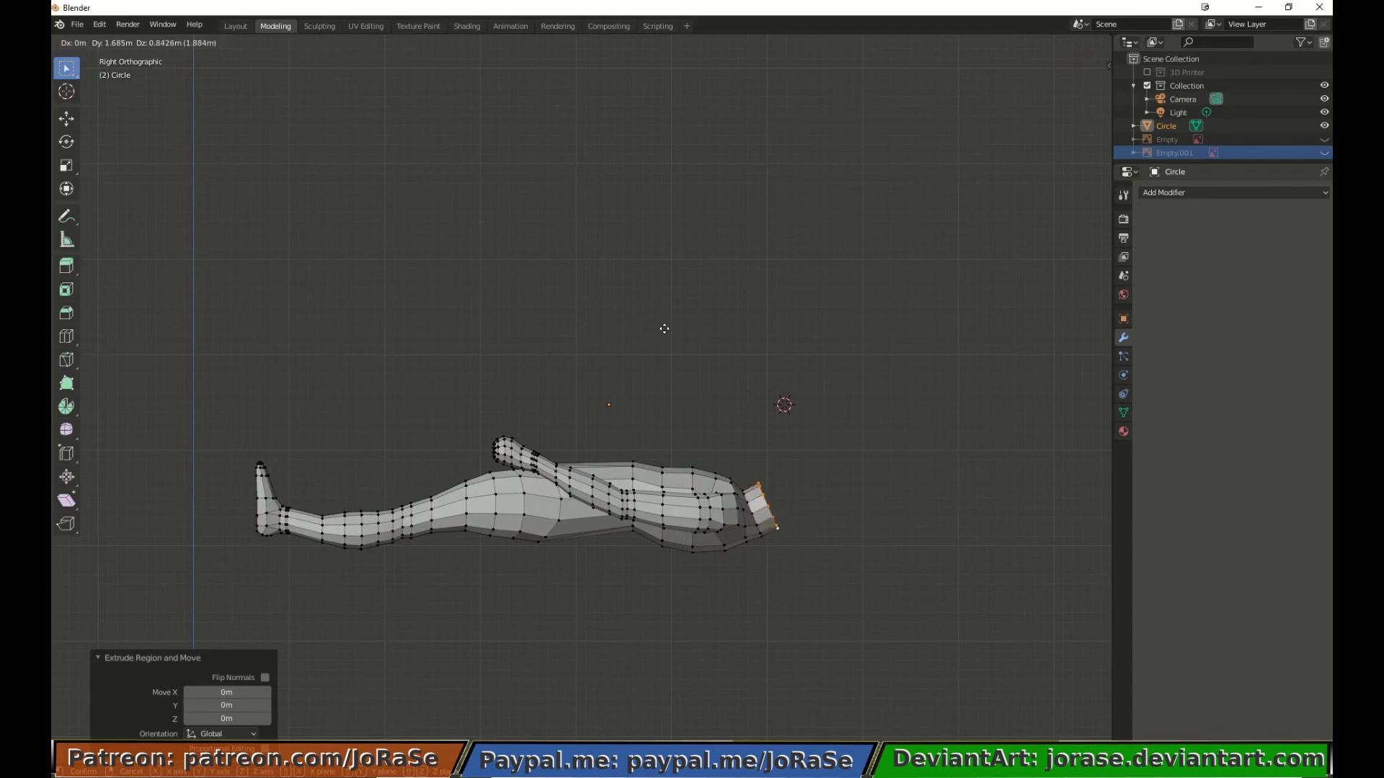
pyautogui.click(663, 328)
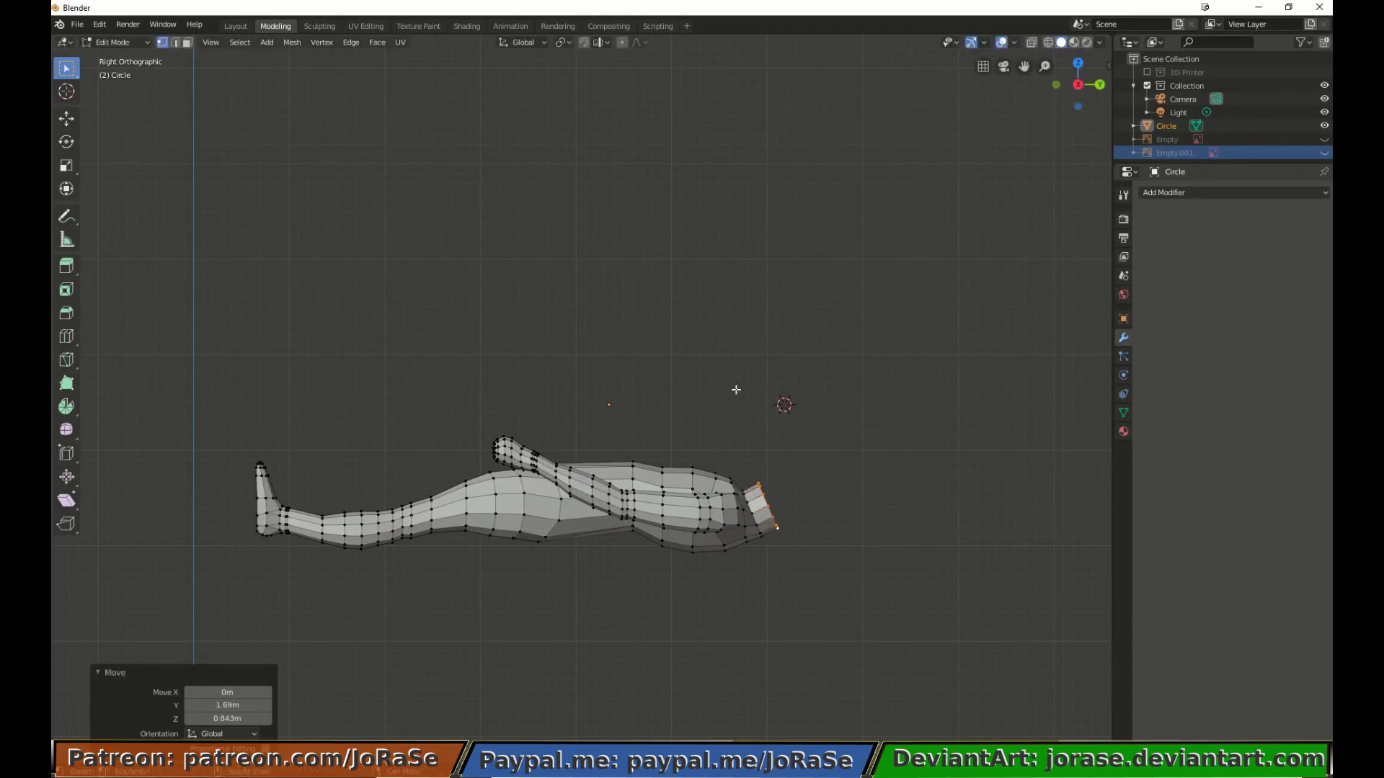
# Step: Rotate the extruded neck loop about 17.4° and shift it about 0.351 m along Y and -0.562 m along Z
pyautogui.press('r')
pyautogui.click(822, 470)
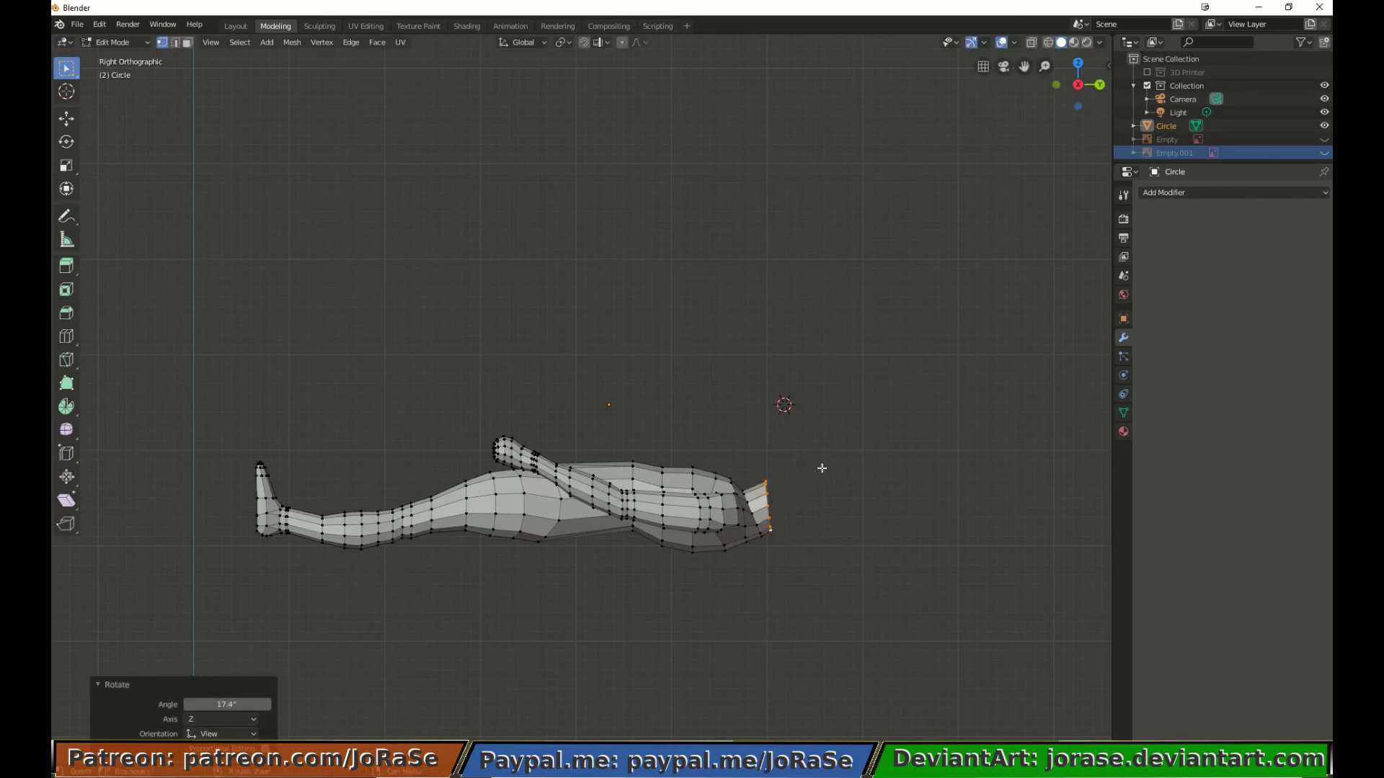
pyautogui.press('g')
pyautogui.click(825, 473)
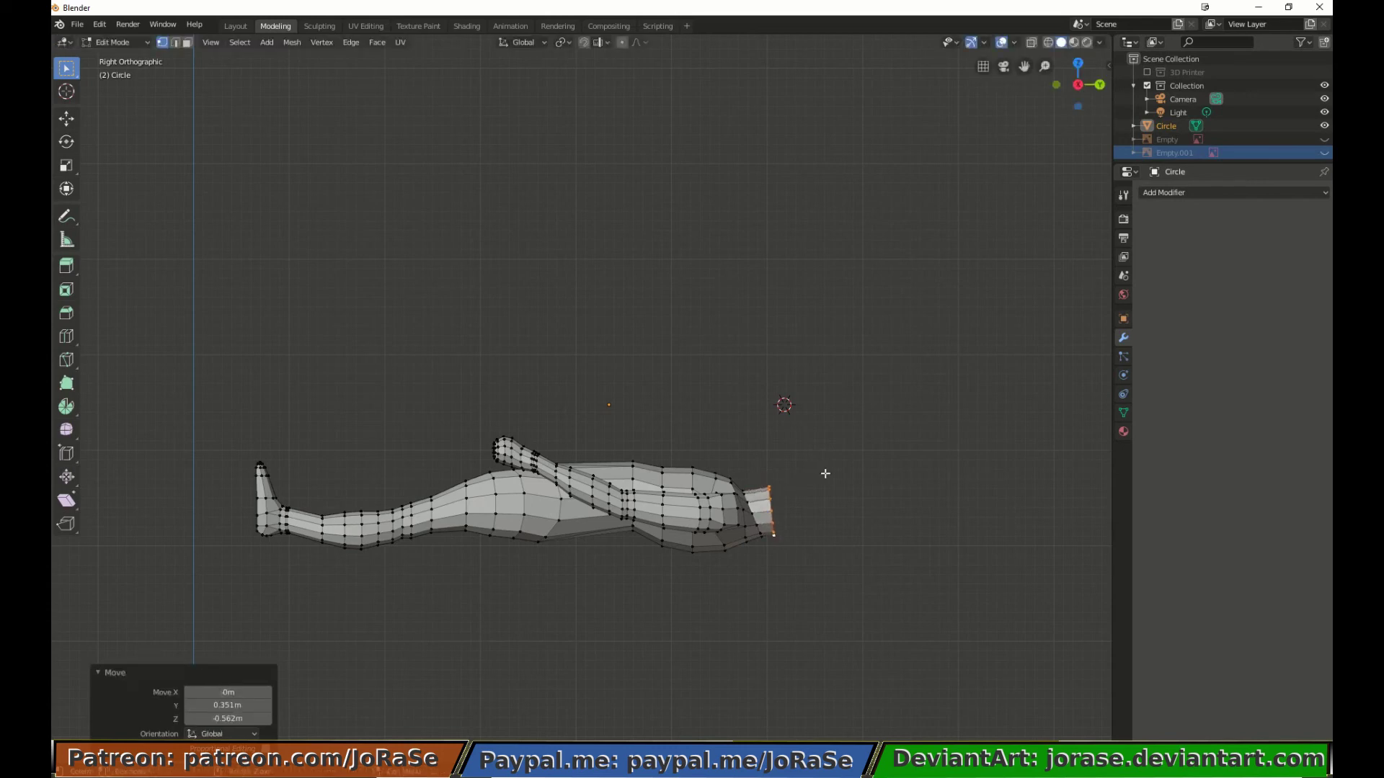
# Step: Scale the neck's end loop to about 0.75 along Z and move it about -0.07 m along Y and -0.492 m along Z
pyautogui.press('s')
pyautogui.press('z')
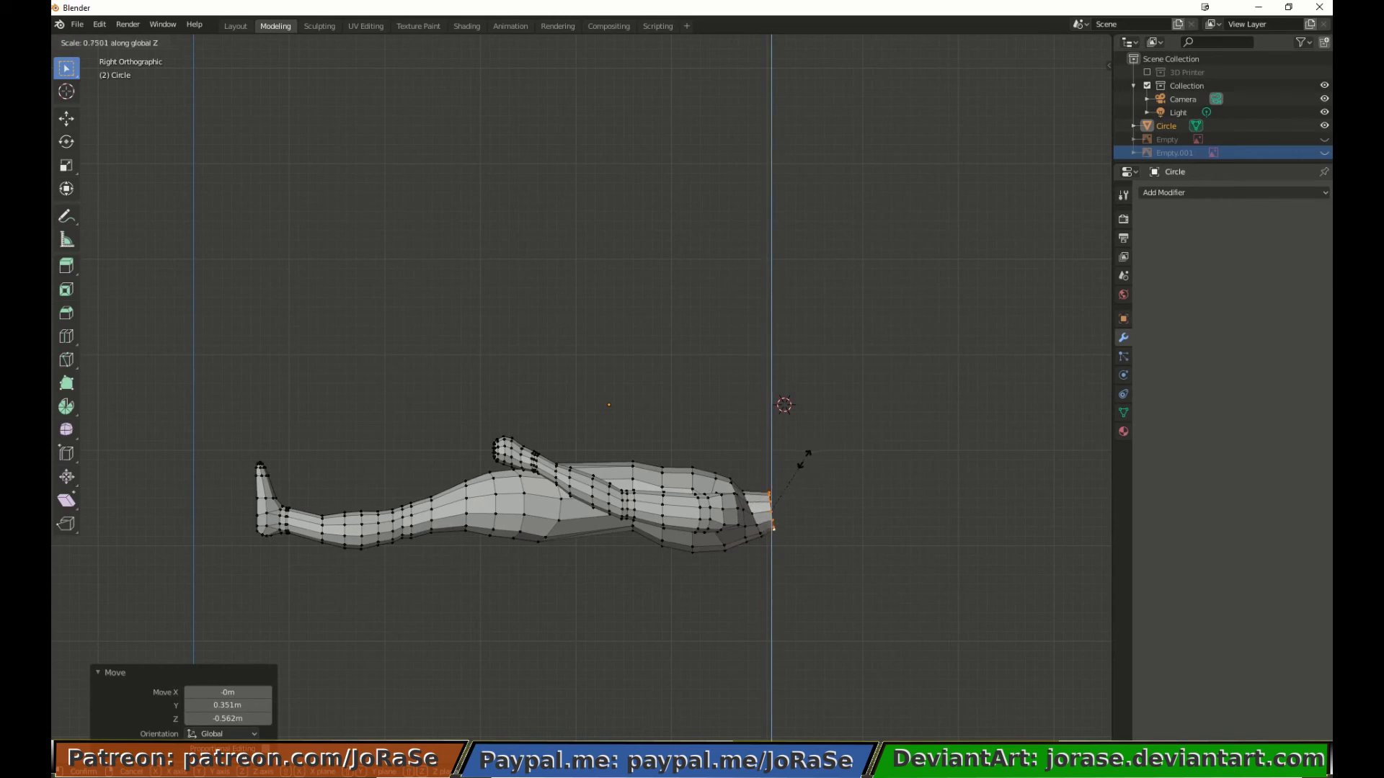
pyautogui.click(807, 459)
pyautogui.press('g')
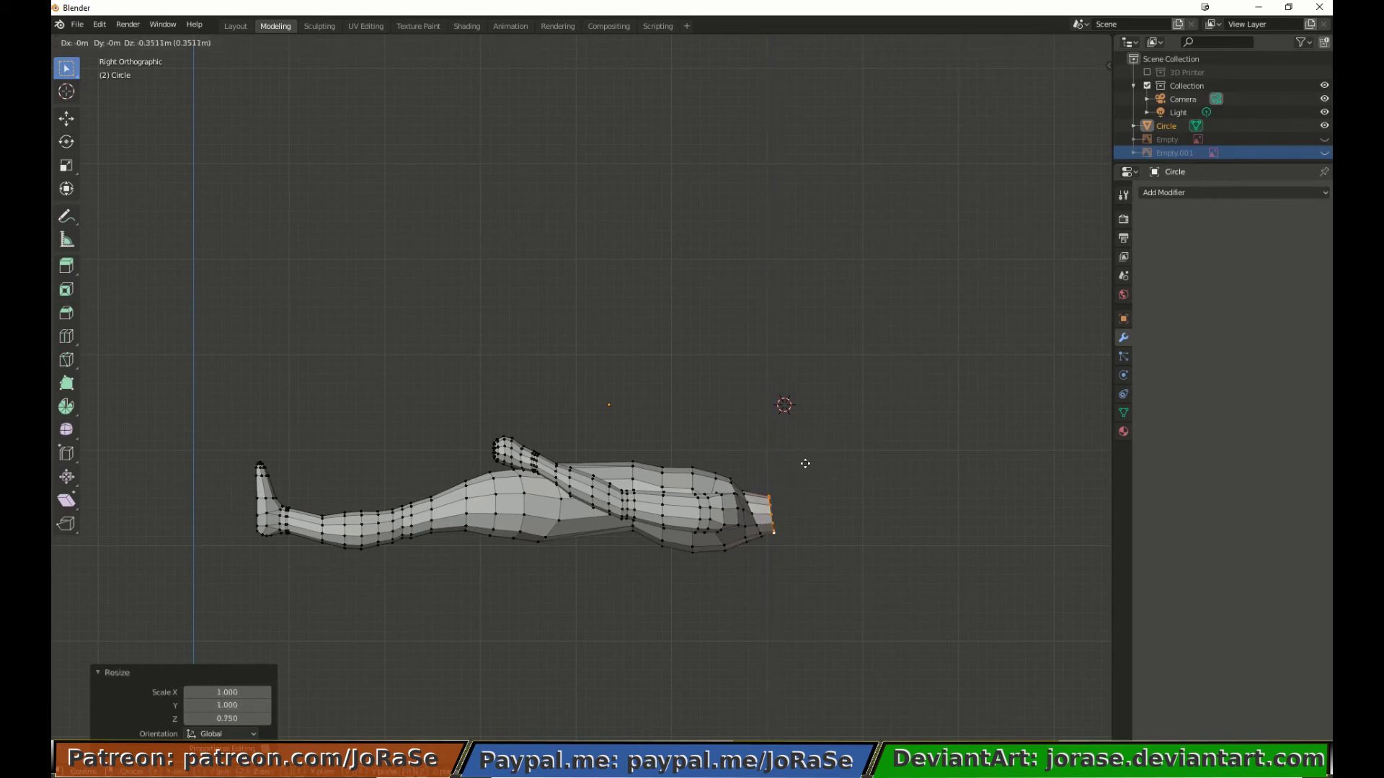
pyautogui.click(818, 462)
# Step: Narrow the neck's end loop along X into a rounder opening and return to Object Mode
pyautogui.moveTo(818, 462); pyautogui.dragTo(694, 451, button='middle')
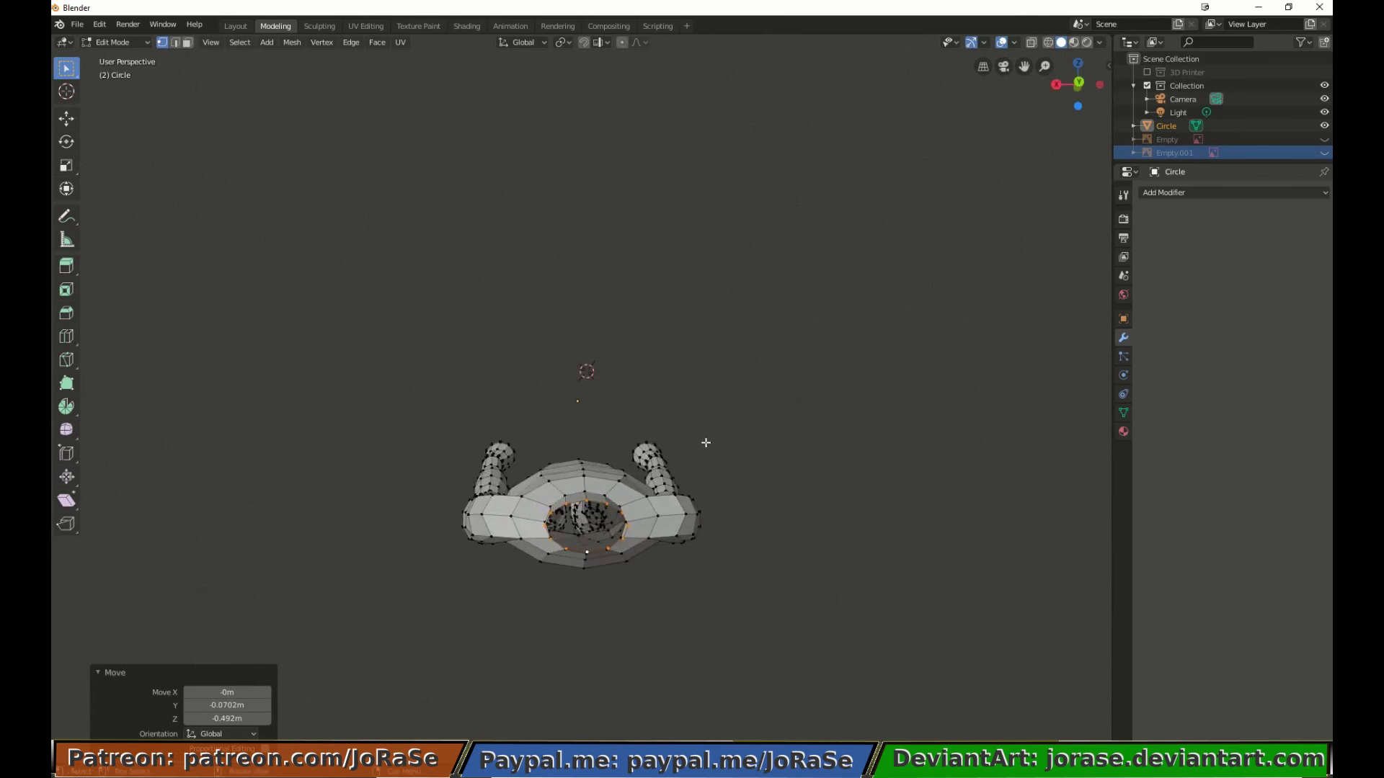
pyautogui.press('s')
pyautogui.press('x')
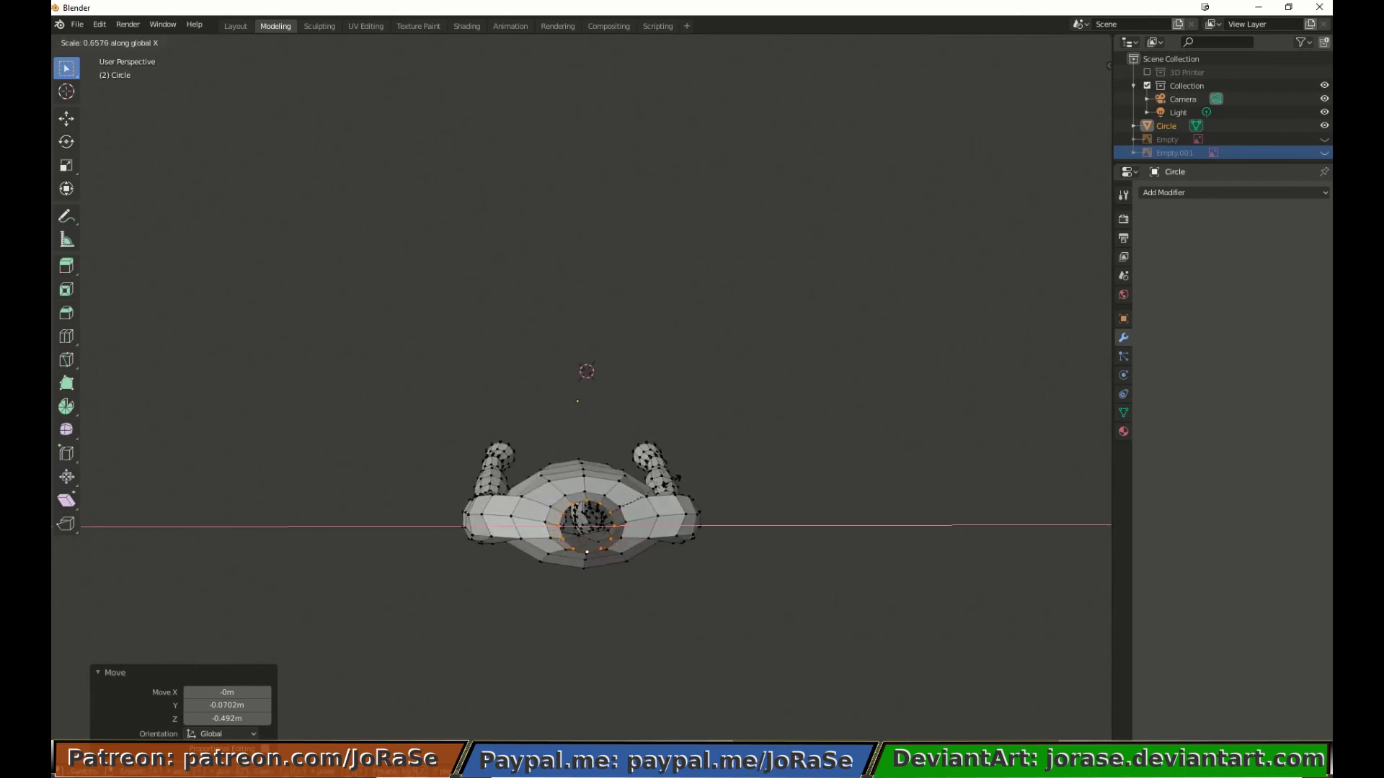
pyautogui.click(673, 498)
pyautogui.moveTo(652, 550); pyautogui.dragTo(720, 563, button='middle')
pyautogui.press('Tab')
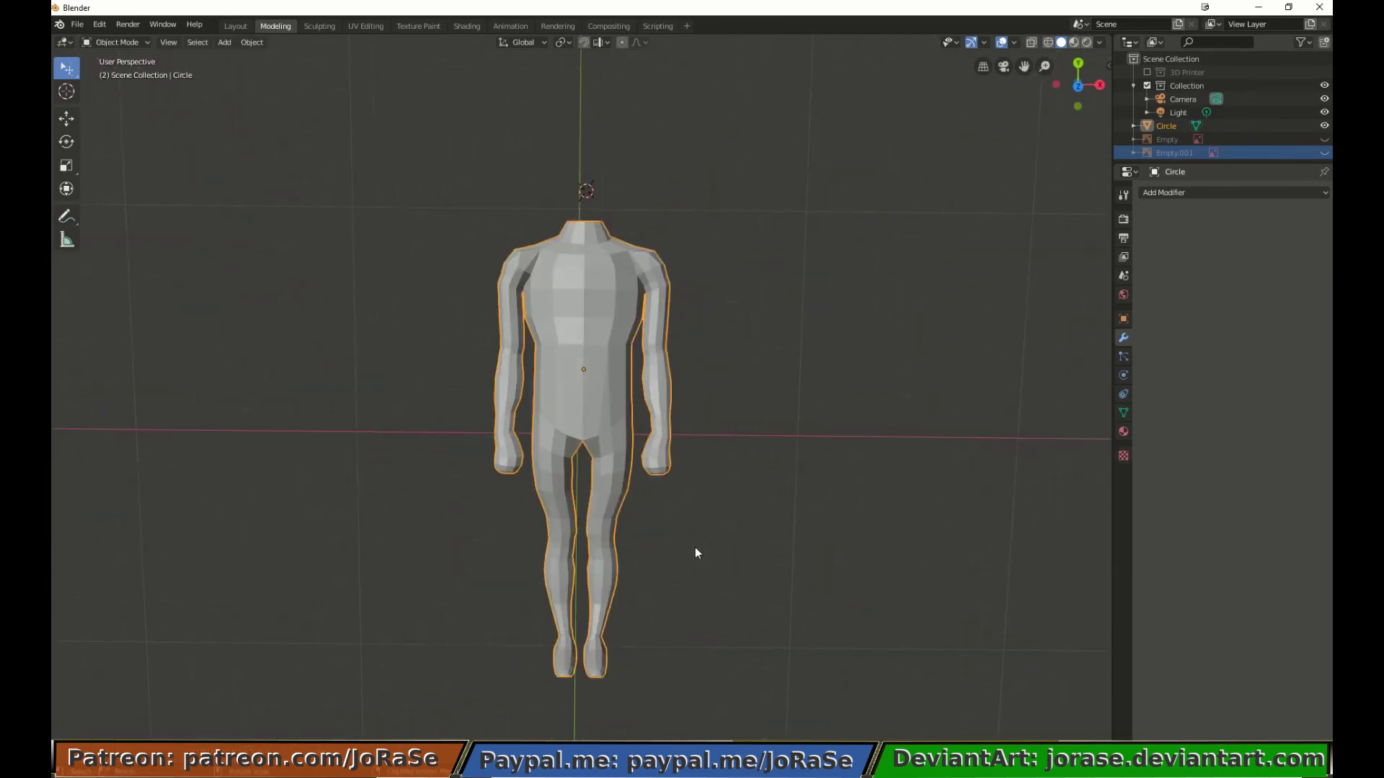